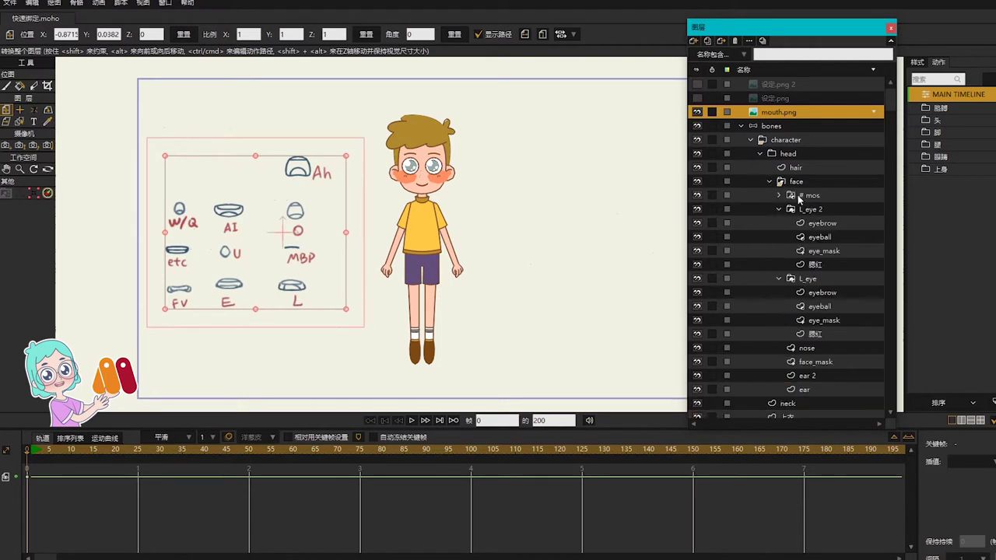
# Collapse the two eye groups, expand the # mos group and select its rest layer
pyautogui.click(778, 209)
pyautogui.click(804, 195)
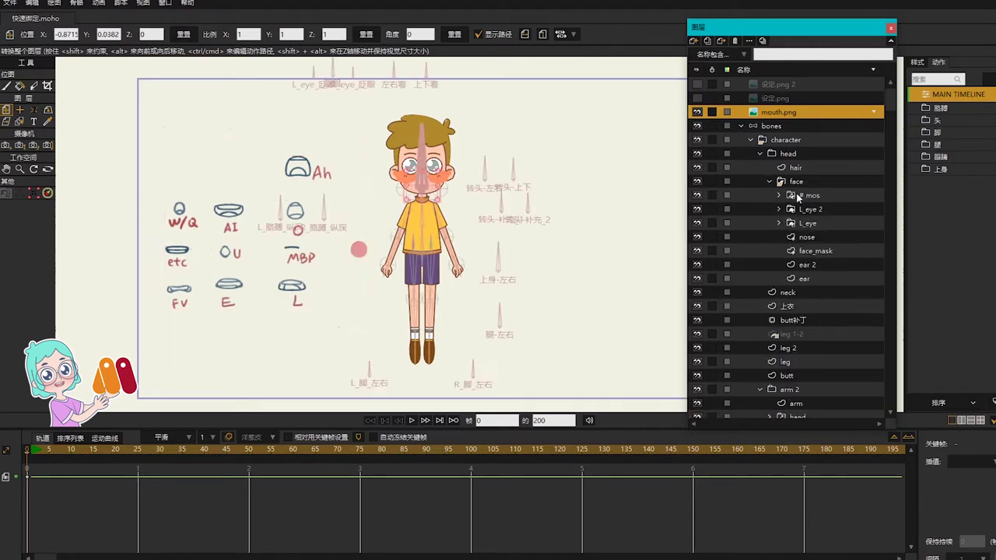
pyautogui.click(781, 196)
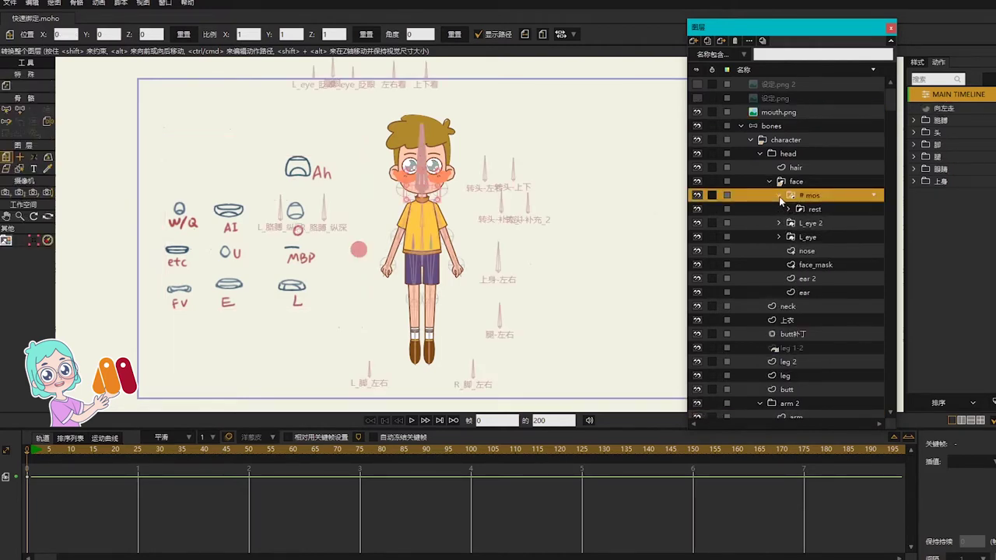
pyautogui.click(815, 209)
# Shrink the mouth.png reference sheet and place it beside the character's head
pyautogui.scroll(2, 404, 185)
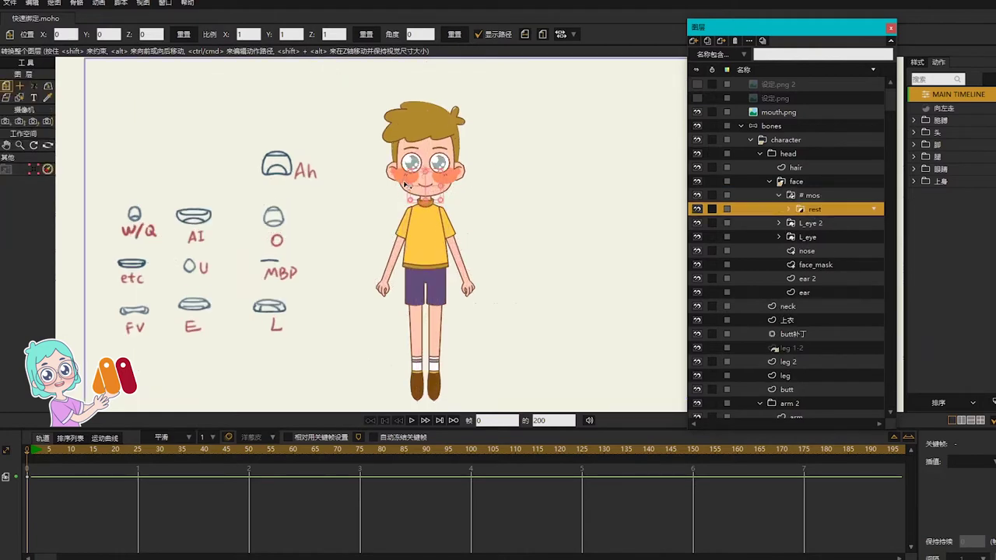
pyautogui.scroll(1, 405, 185)
pyautogui.click(778, 112)
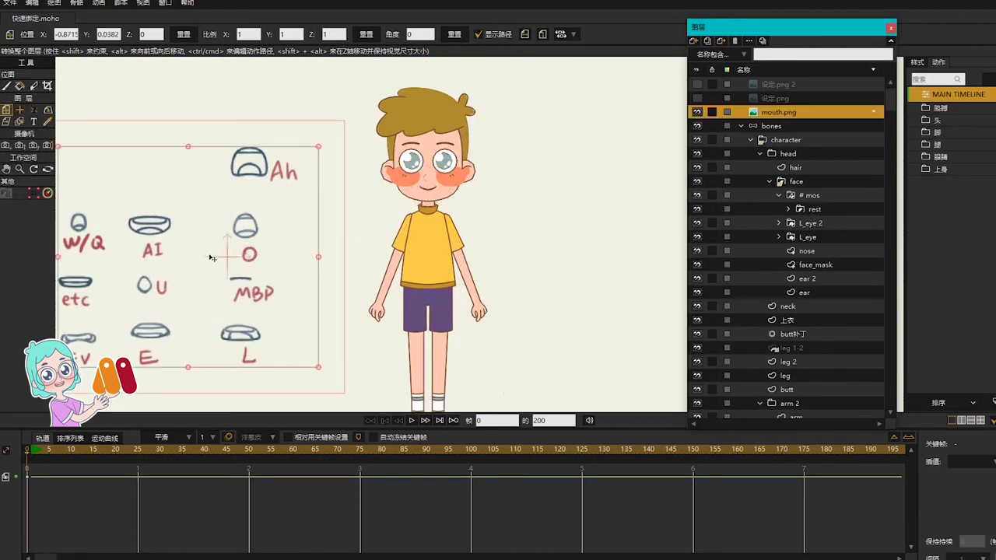
pyautogui.moveTo(309, 178); pyautogui.dragTo(320, 107)
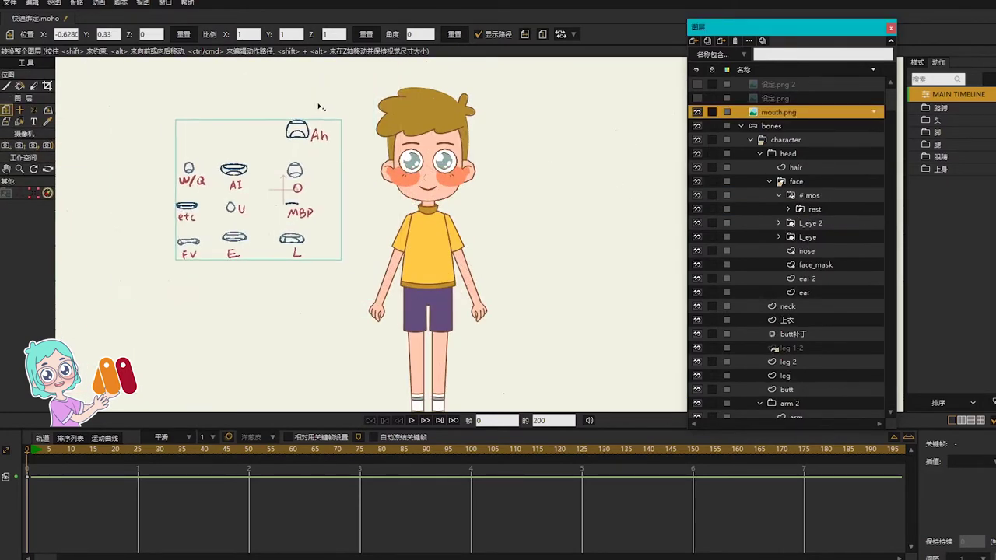
pyautogui.moveTo(269, 194); pyautogui.dragTo(288, 178)
pyautogui.scroll(2, 349, 157)
# Duplicate the rest mouth layer and name the copy MBP
pyautogui.click(792, 205)
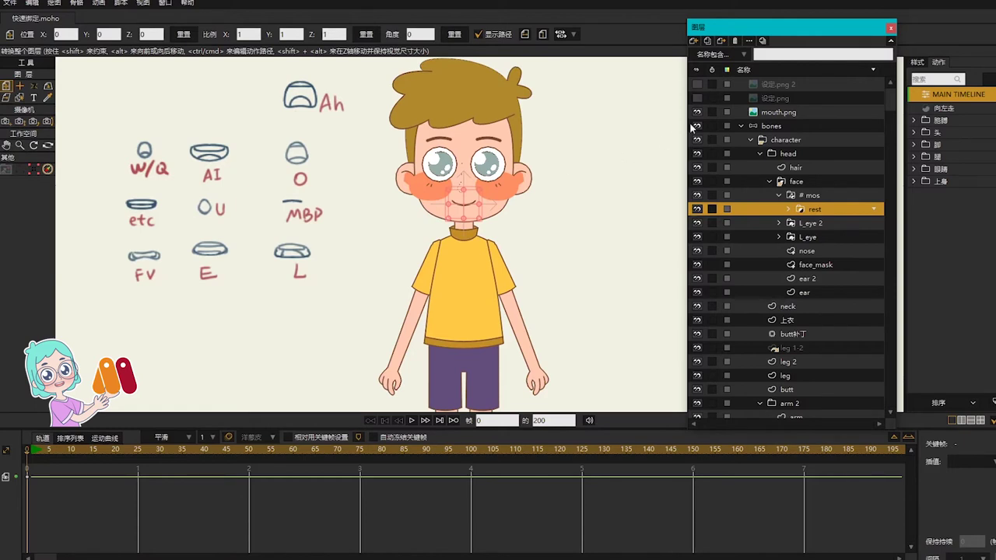
pyautogui.click(707, 41)
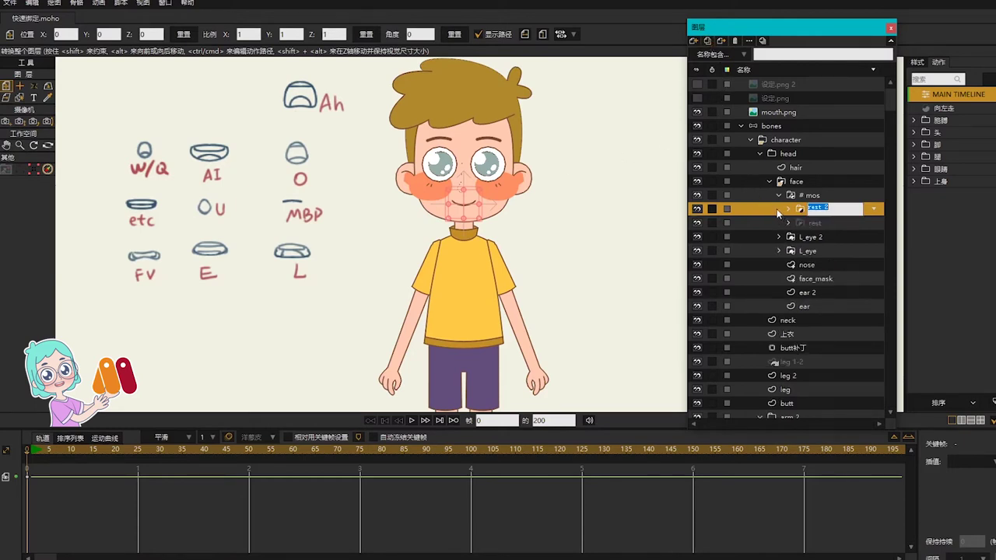
pyautogui.write('嘴闭')
pyautogui.press('Return')
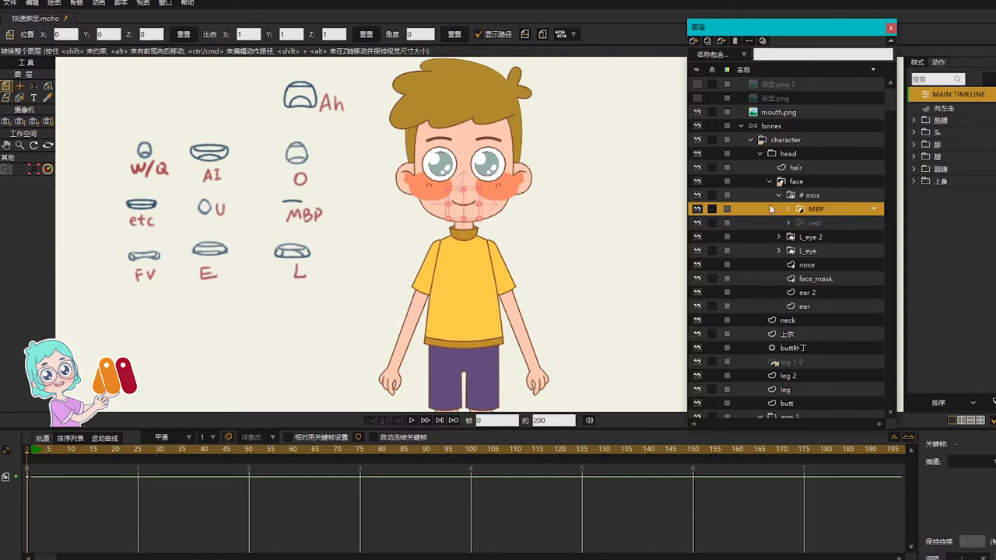
# Open the mos_shape layer in the MBP group and select the points at the centre of the mouth curve
pyautogui.scroll(4, 462, 177)
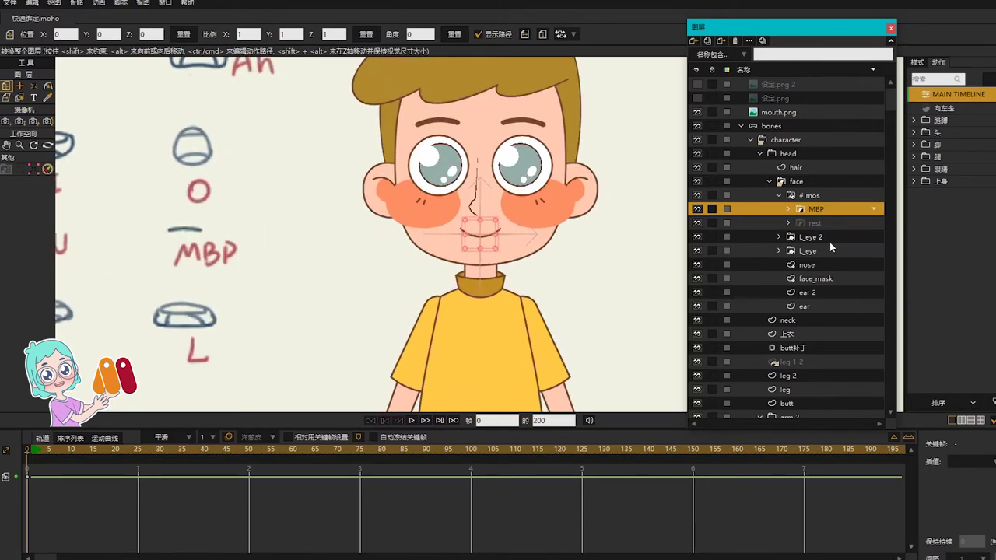
pyautogui.click(789, 208)
pyautogui.click(837, 237)
pyautogui.scroll(3, 436, 215)
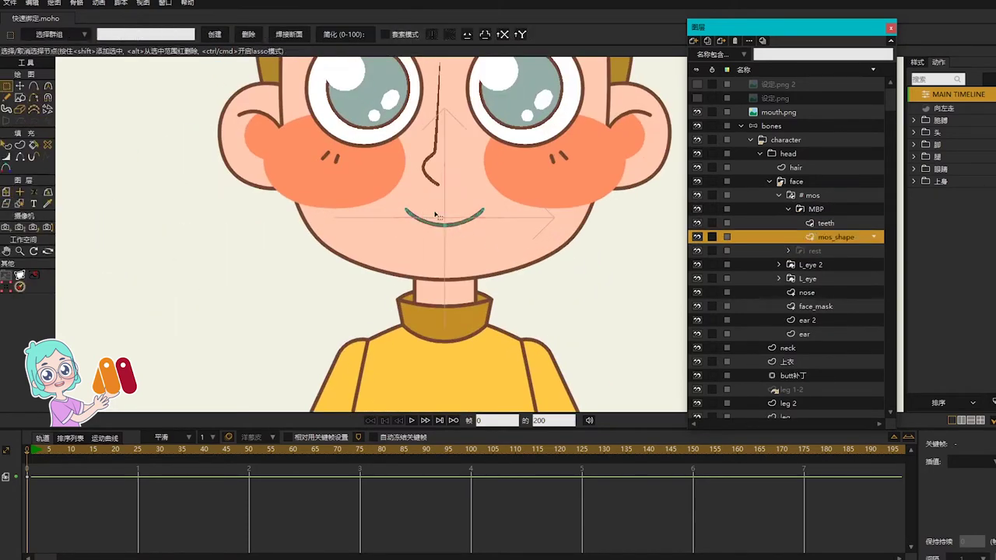
pyautogui.scroll(2, 436, 215)
pyautogui.moveTo(424, 200); pyautogui.dragTo(478, 268)
pyautogui.press('t')
pyautogui.scroll(2, 420, 223)
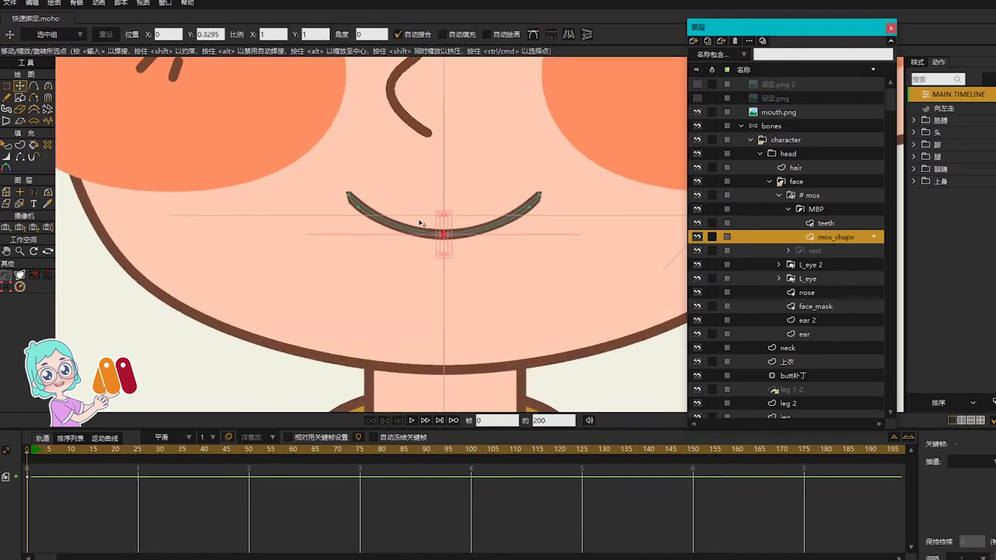
pyautogui.press('g')
pyautogui.scroll(-2, 420, 223)
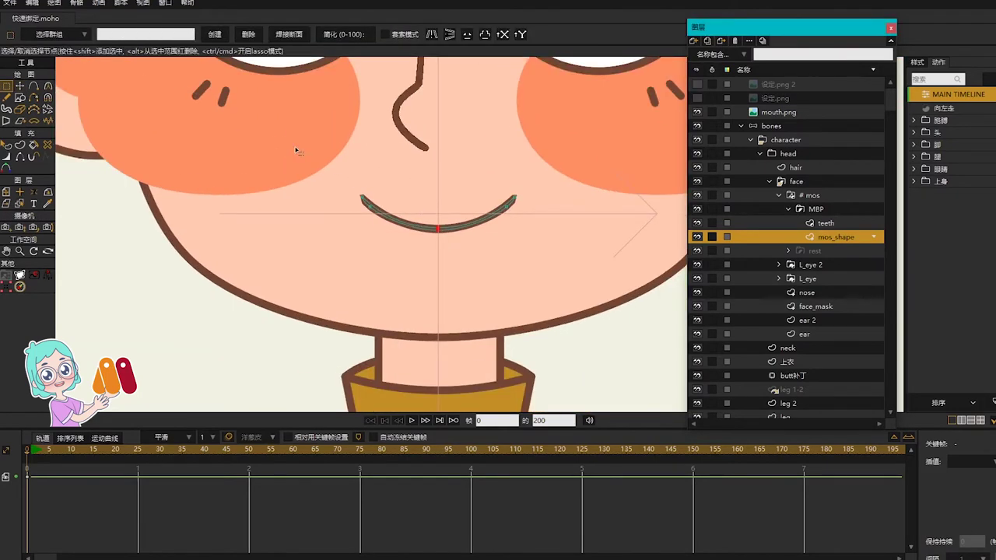
# Bend all points of the MBP smile into a nearly straight line and narrow the mouth slightly
pyautogui.click(34, 121)
pyautogui.moveTo(490, 295); pyautogui.dragTo(453, 182)
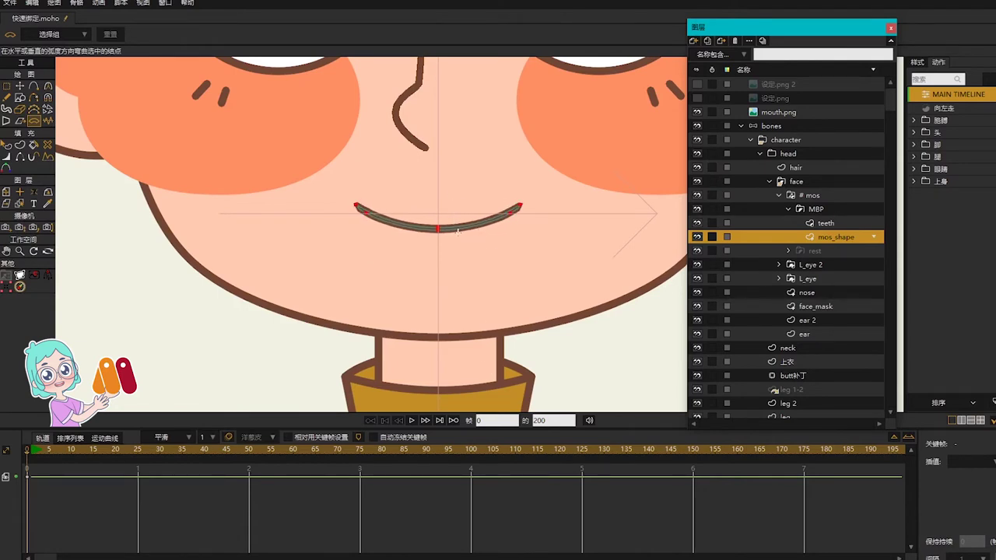
pyautogui.moveTo(460, 259); pyautogui.dragTo(470, 333)
pyautogui.press('t')
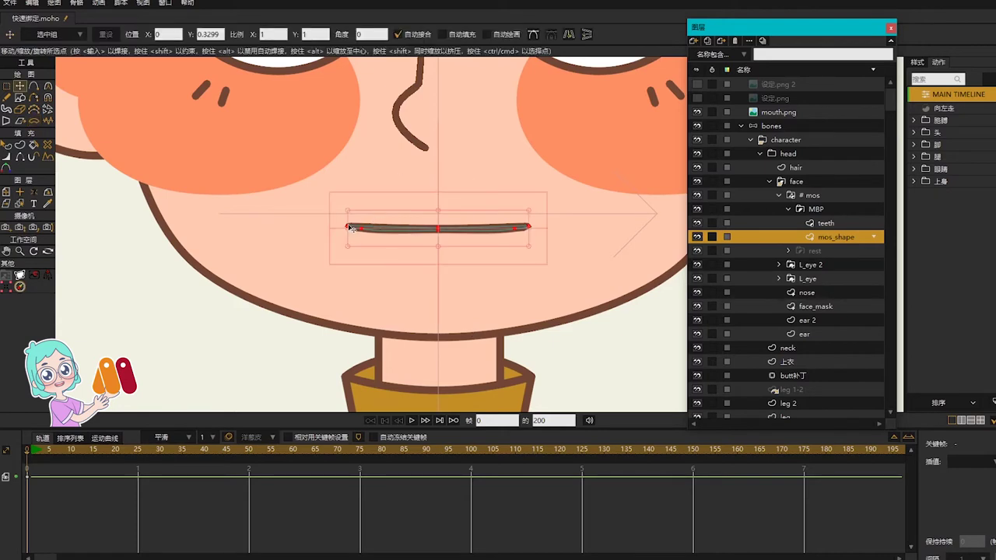
pyautogui.moveTo(348, 228); pyautogui.dragTo(380, 231)
pyautogui.hotkey('ctrl', 'z')
# Compare the MBP mouth with the rest mouth and raise the MBP mos_shape points slightly
pyautogui.click(847, 225)
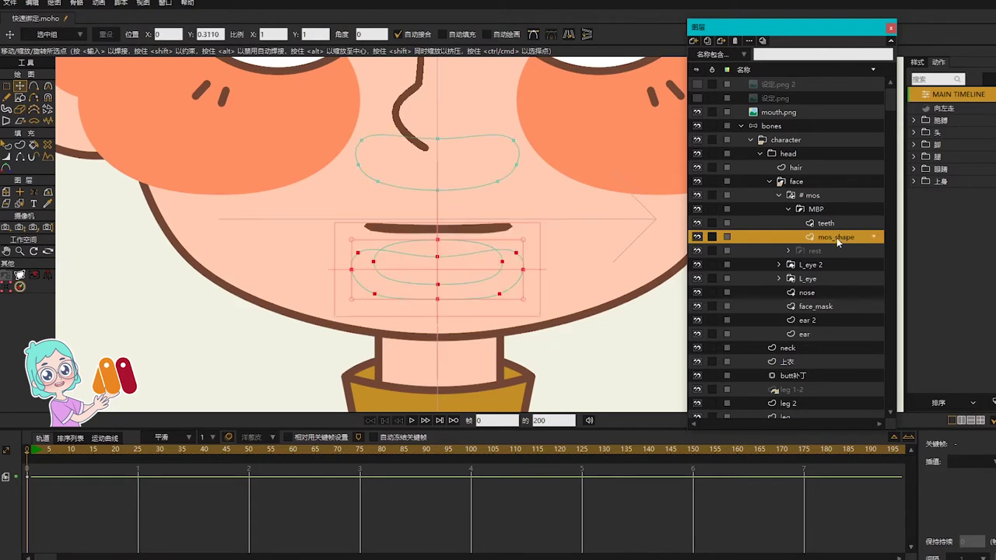
pyautogui.click(815, 199)
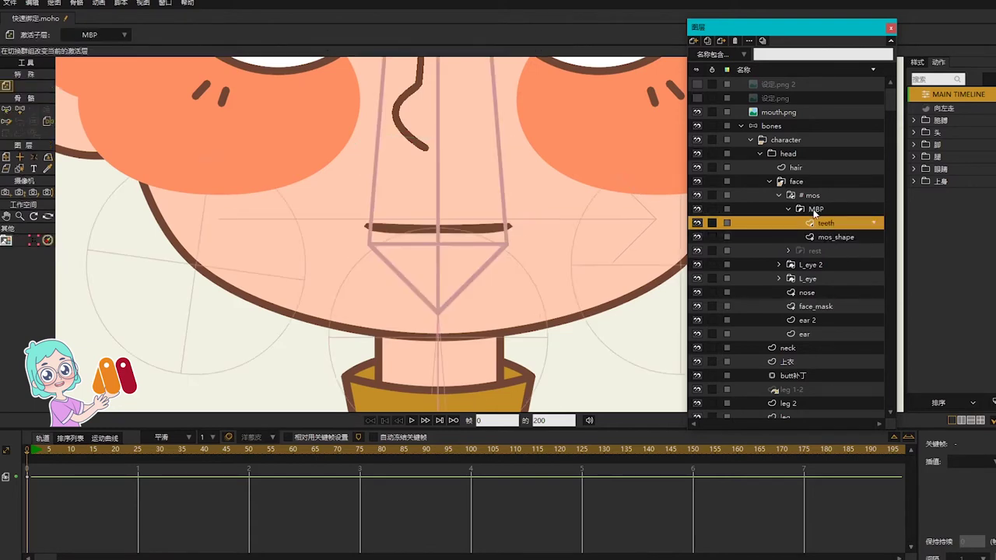
pyautogui.click(817, 208)
pyautogui.click(814, 252)
pyautogui.click(817, 209)
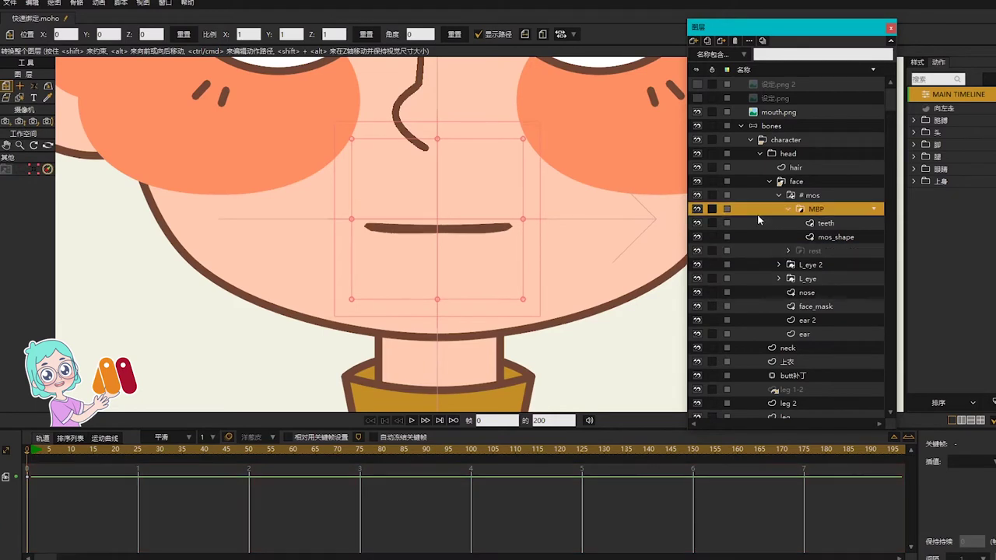
pyautogui.click(836, 237)
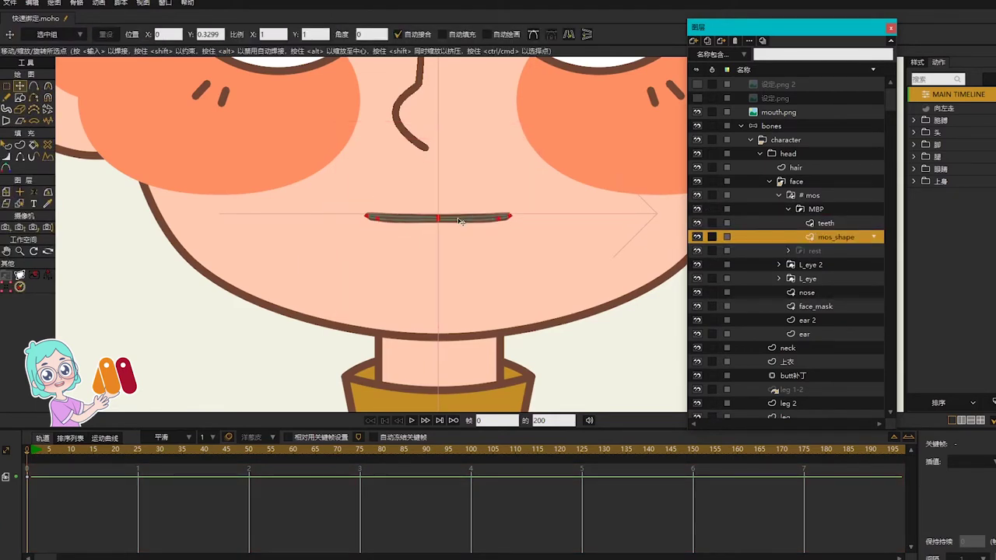
# Check the adjusted MBP mouth against the rest mouth and collapse the MBP group
pyautogui.click(815, 252)
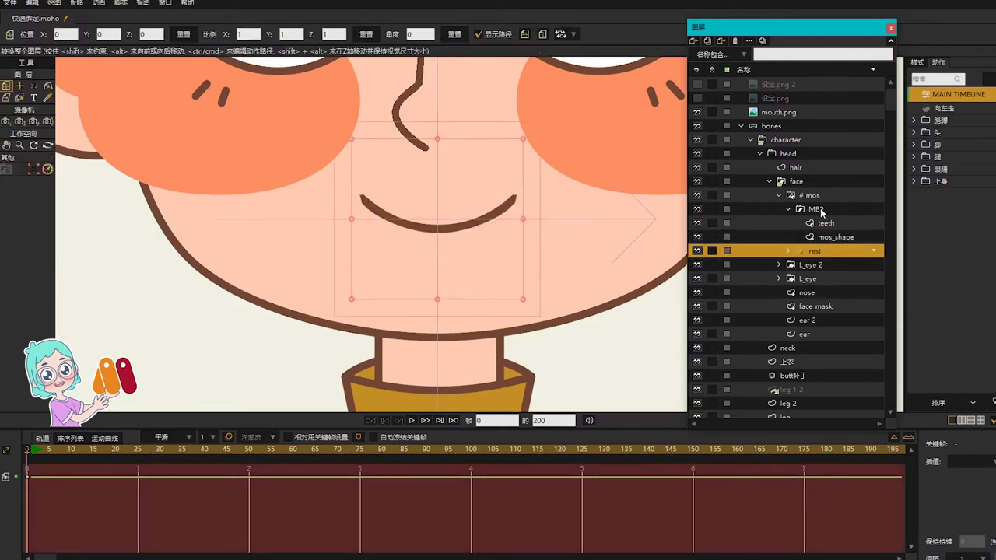
pyautogui.click(813, 223)
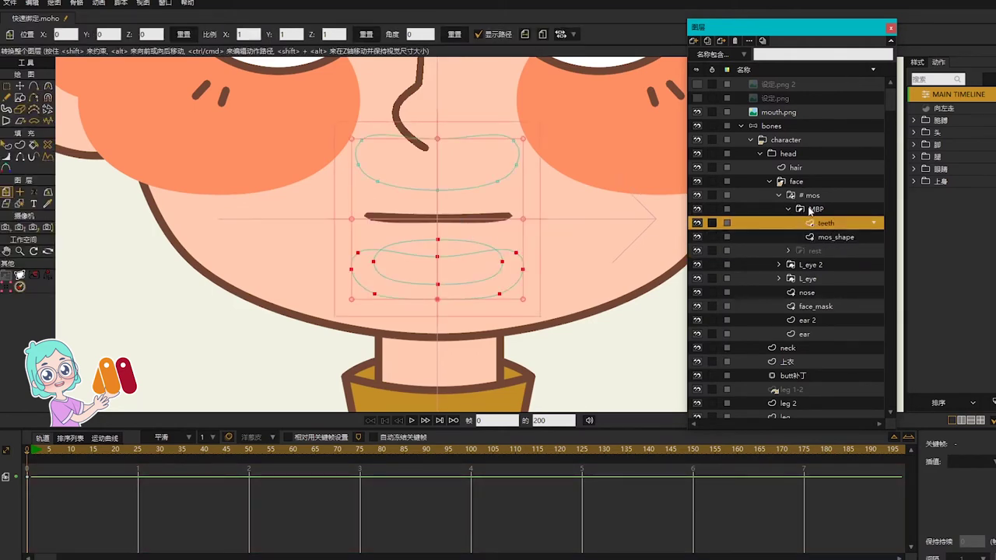
pyautogui.click(814, 209)
pyautogui.click(789, 208)
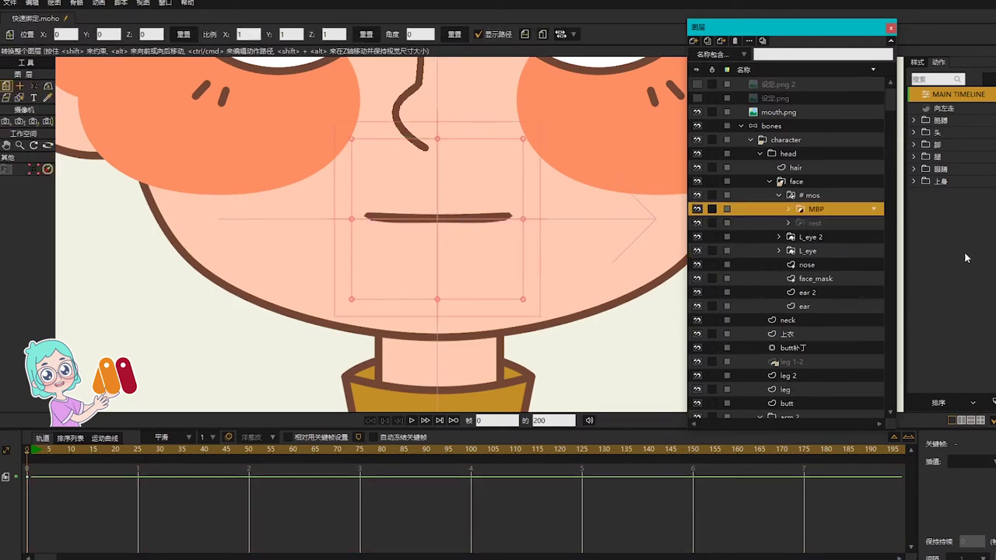
# Pack the # mos switch group so that the MBP and rest mouths show together
pyautogui.click(813, 198)
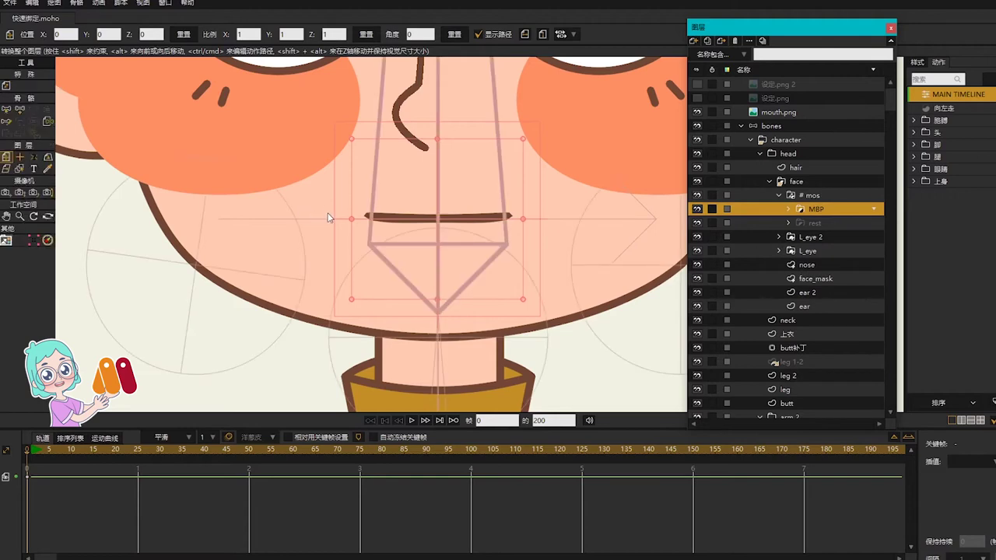
pyautogui.click(5, 240)
pyautogui.click(823, 209)
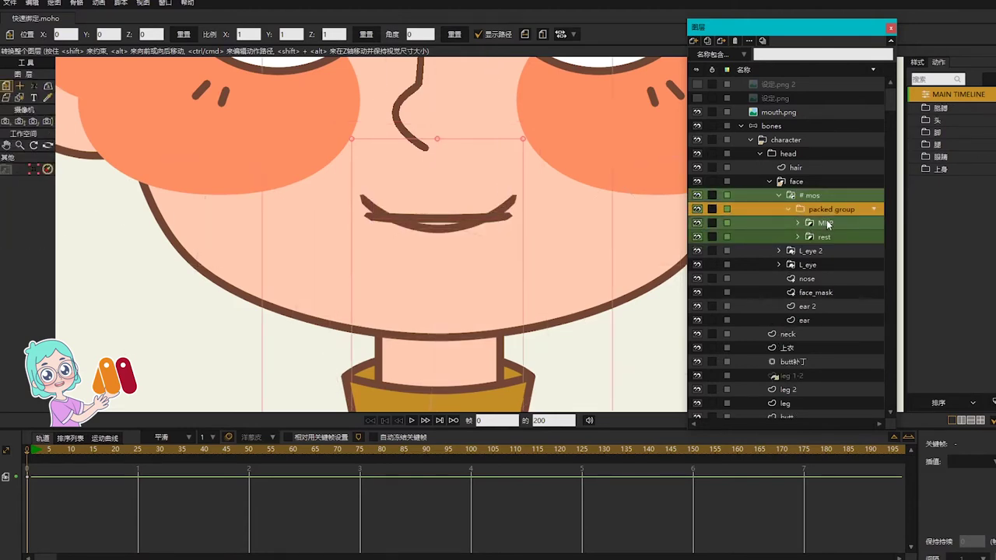
# Move all points of the MBP mos_shape up to about Y 0.34, nearer the corners of the rest mouth
pyautogui.click(817, 223)
pyautogui.scroll(-3, 444, 226)
pyautogui.moveTo(443, 226); pyautogui.dragTo(523, 236)
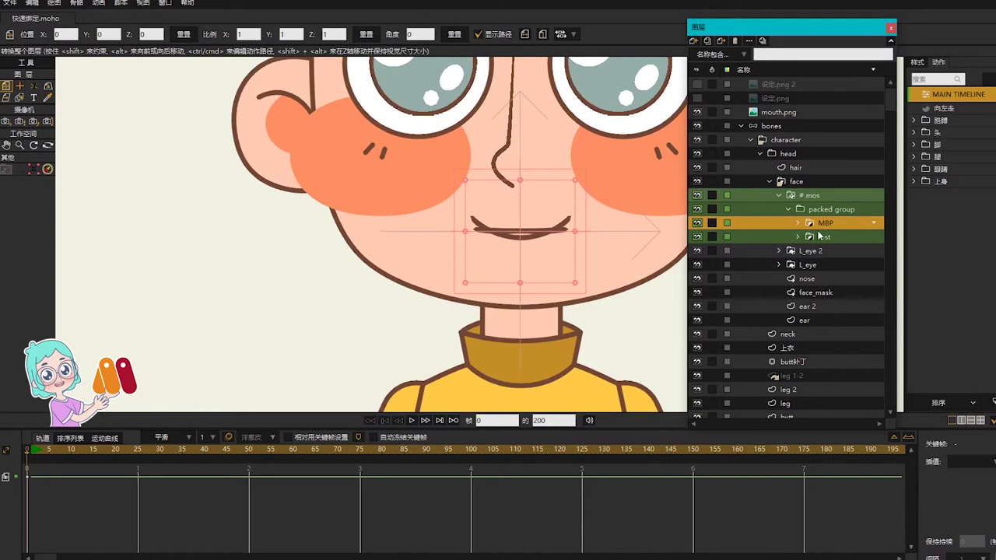
pyautogui.scroll(2, 553, 234)
pyautogui.click(800, 224)
pyautogui.click(841, 252)
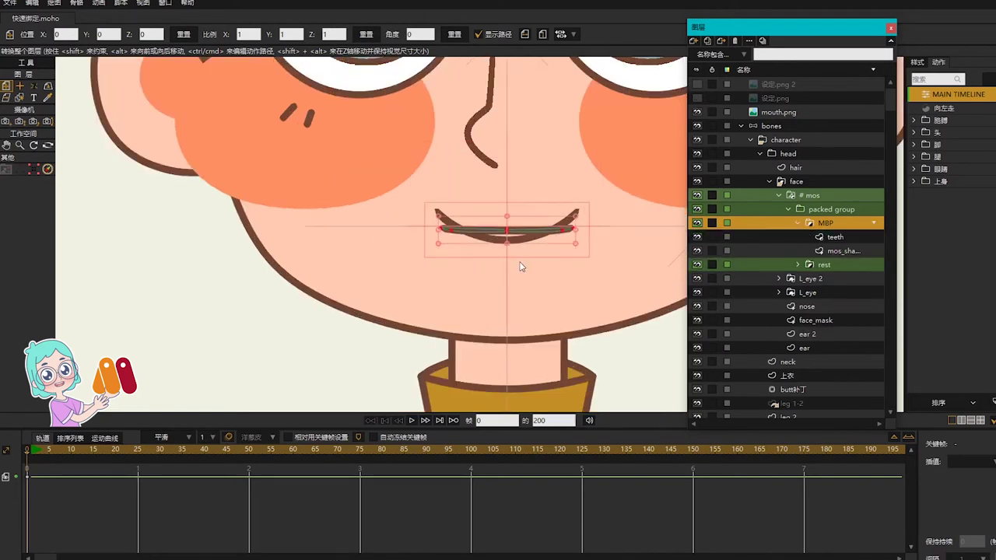
pyautogui.scroll(2, 524, 258)
pyautogui.moveTo(345, 183); pyautogui.dragTo(685, 292)
pyautogui.press('t')
pyautogui.moveTo(542, 230); pyautogui.dragTo(542, 219)
# Move all points of the MBP teeth layer up to about Y 0.34 and collapse the MBP group
pyautogui.click(853, 238)
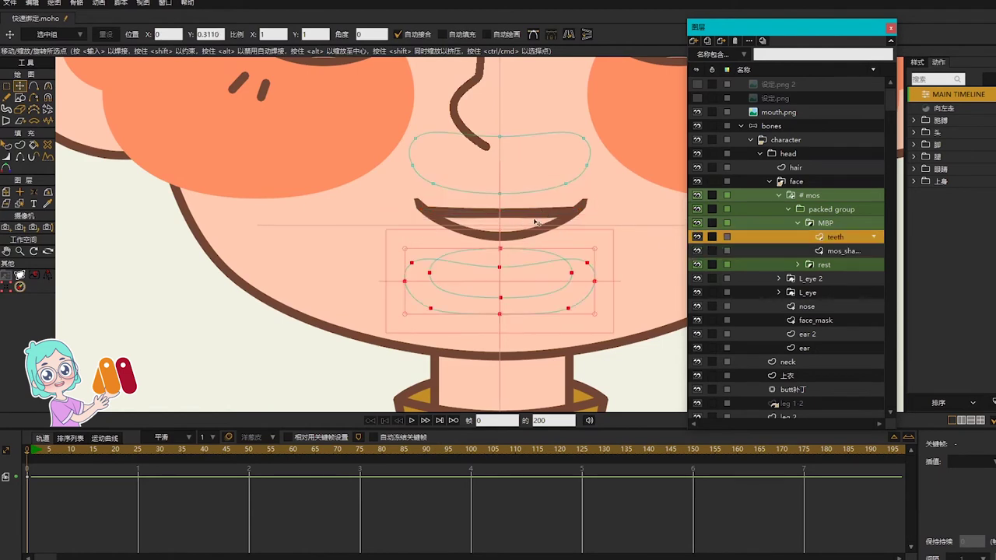
pyautogui.press('g')
pyautogui.moveTo(326, 97); pyautogui.dragTo(689, 335)
pyautogui.press('t')
pyautogui.moveTo(524, 241); pyautogui.dragTo(524, 226)
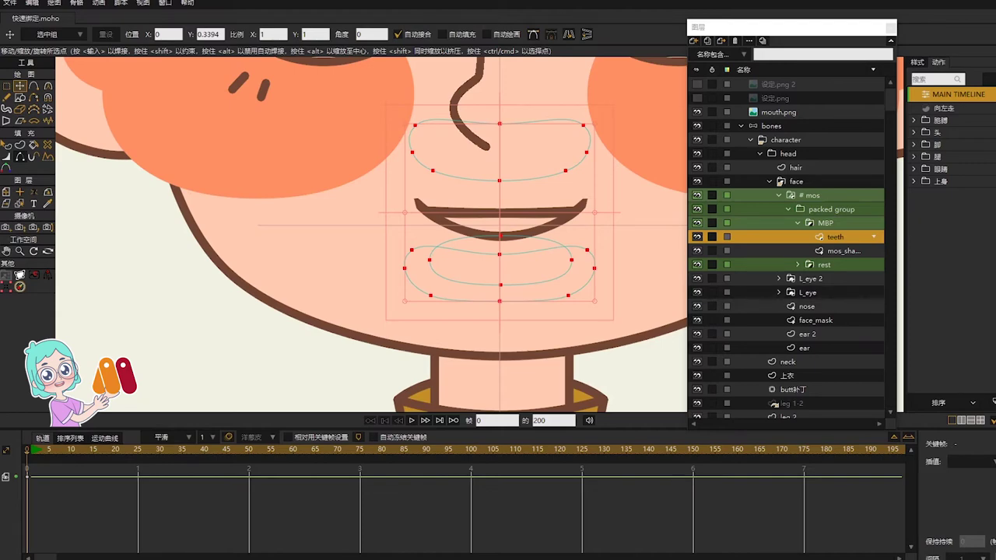
pyautogui.click(795, 224)
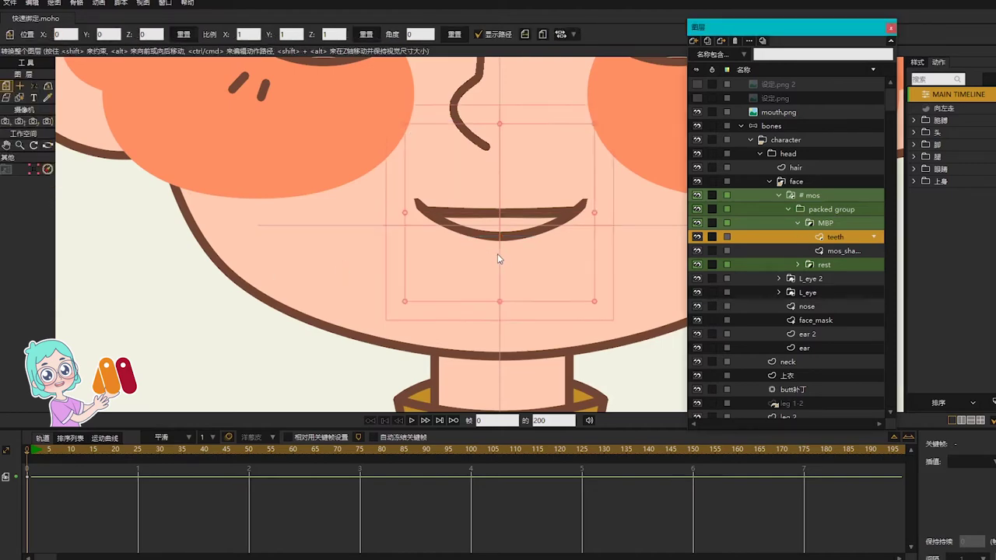
# Widen the MBP mos_shape slightly to line up with the corners of the rest mouth
pyautogui.scroll(-5, 498, 253)
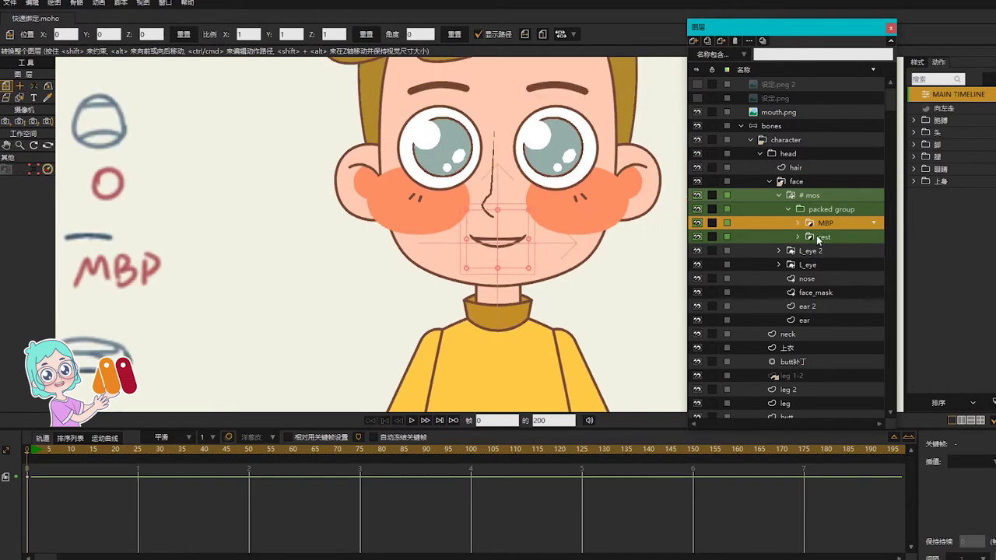
pyautogui.click(798, 224)
pyautogui.click(839, 250)
pyautogui.scroll(3, 483, 248)
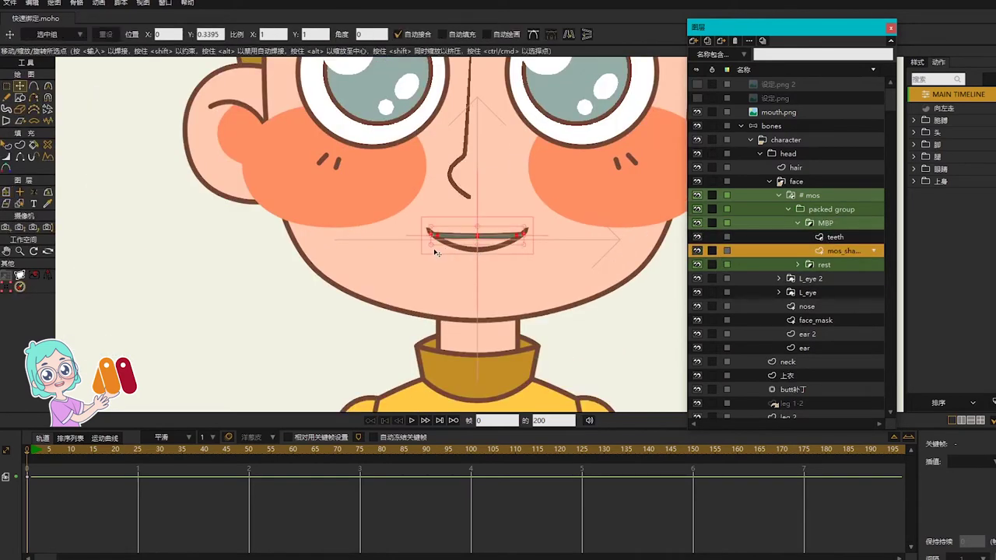
pyautogui.moveTo(430, 237); pyautogui.dragTo(425, 234)
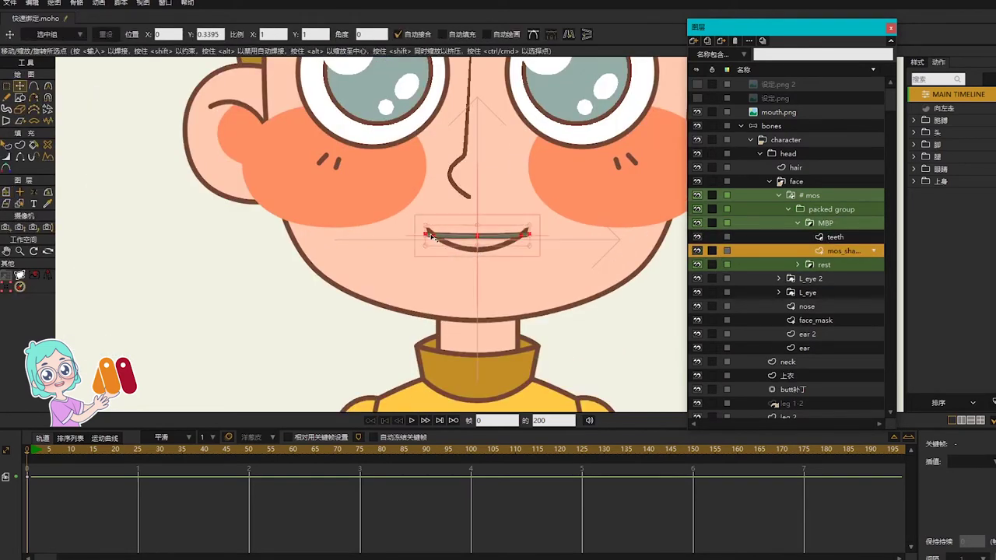
pyautogui.click(797, 223)
pyautogui.click(823, 237)
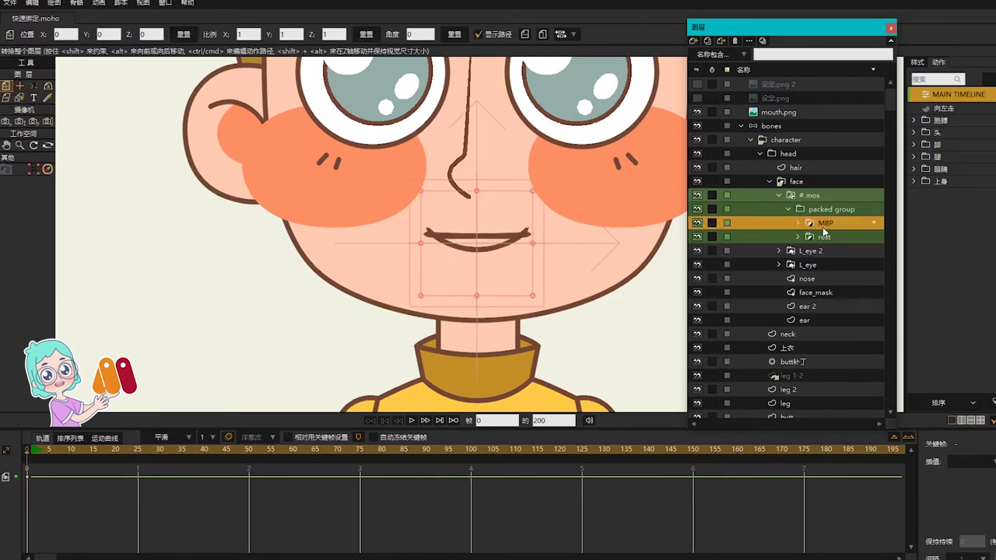
# Duplicate the MBP mouth group and name the copy etc
pyautogui.click(822, 224)
pyautogui.click(696, 224)
pyautogui.scroll(-1, 357, 184)
pyautogui.scroll(-3, 456, 239)
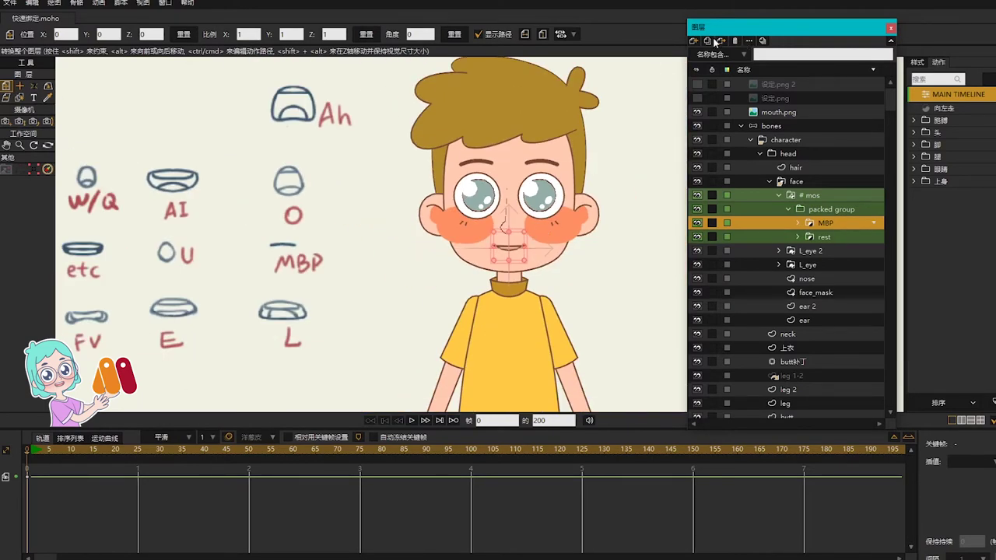
pyautogui.click(709, 40)
pyautogui.write('e')
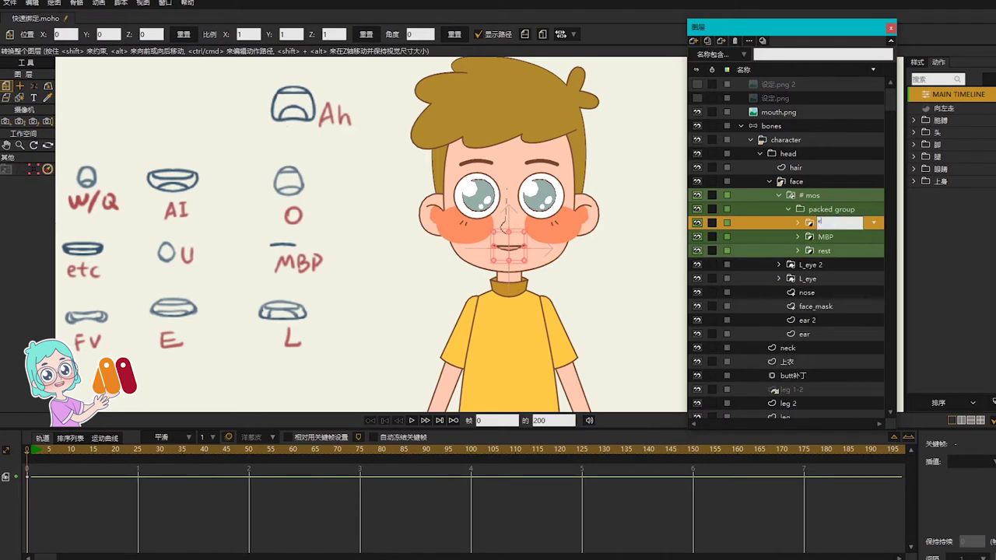
pyautogui.write('tc')
pyautogui.press('Return')
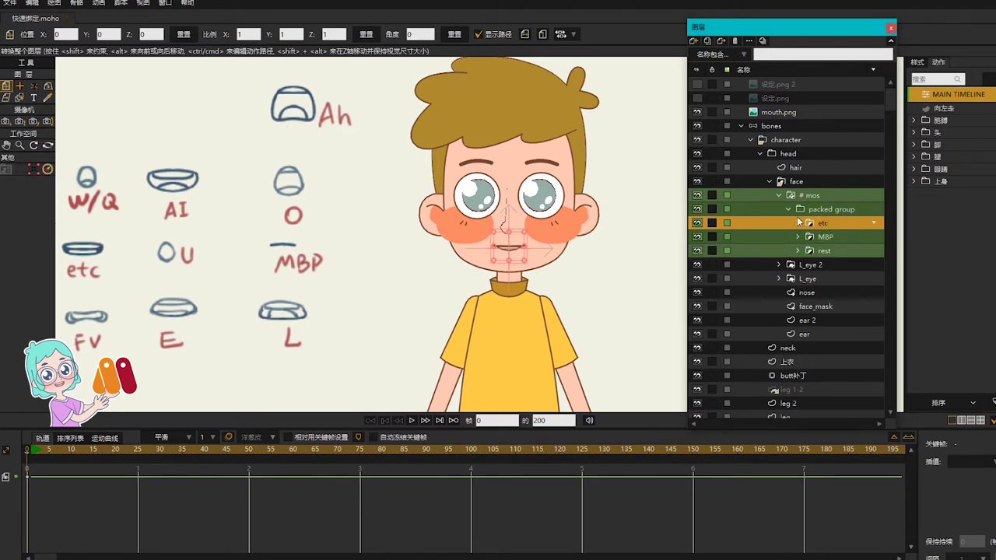
# Pull the lower edge of the etc mos_shape down into an open mouth, with its bottom middle point at about Y 0.3256
pyautogui.click(797, 223)
pyautogui.click(826, 249)
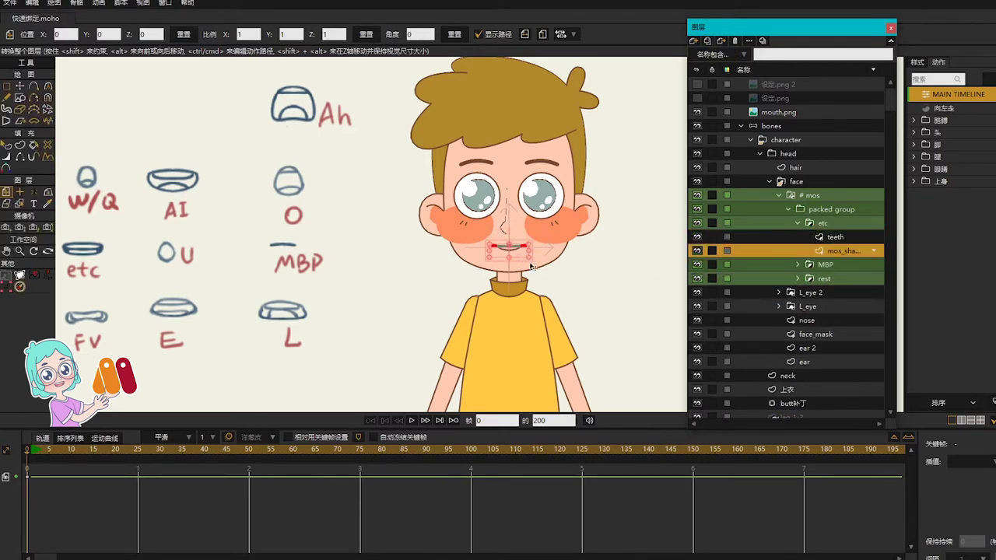
pyautogui.scroll(8, 521, 256)
pyautogui.press('g')
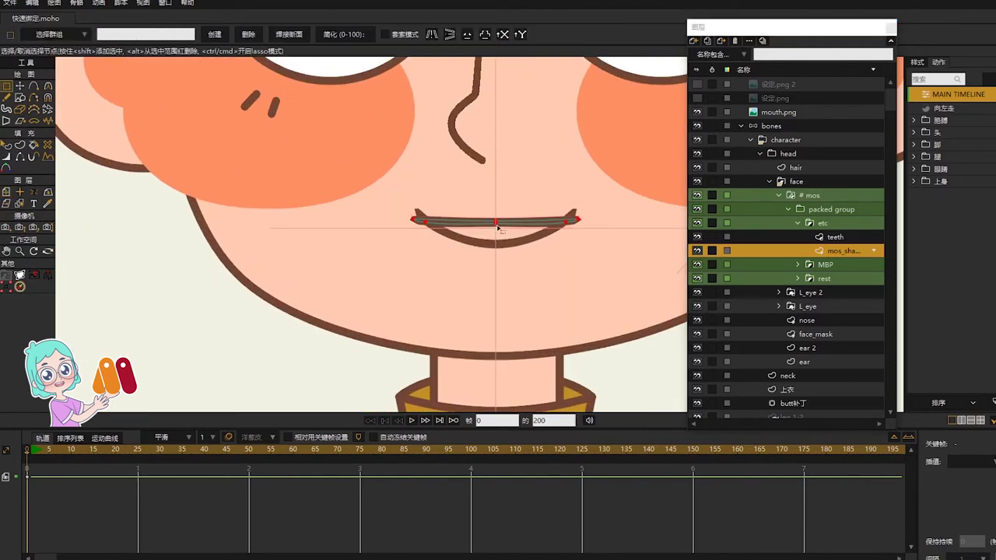
pyautogui.click(498, 226)
pyautogui.press('t')
pyautogui.moveTo(498, 225); pyautogui.dragTo(499, 255)
pyautogui.moveTo(426, 225); pyautogui.dragTo(427, 244)
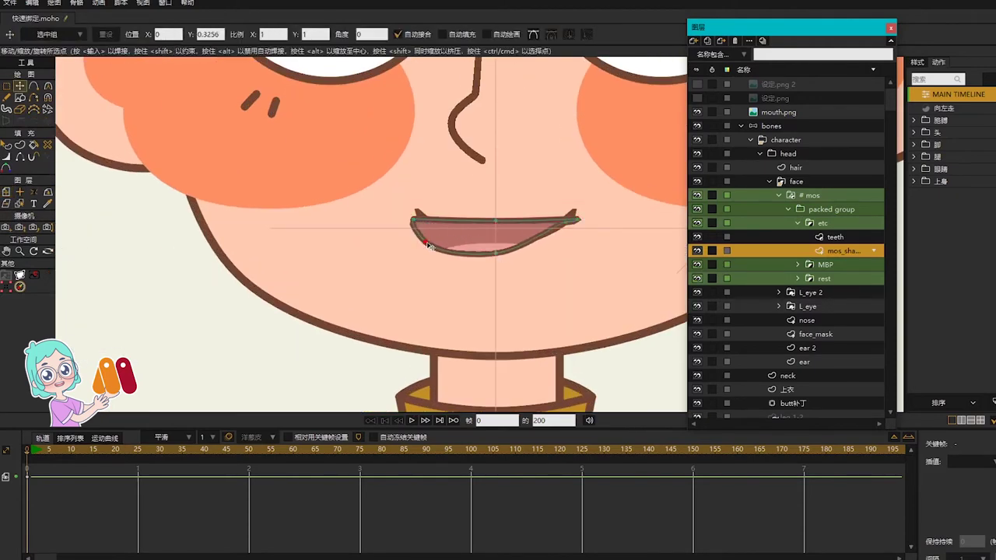
pyautogui.moveTo(573, 223); pyautogui.dragTo(567, 243)
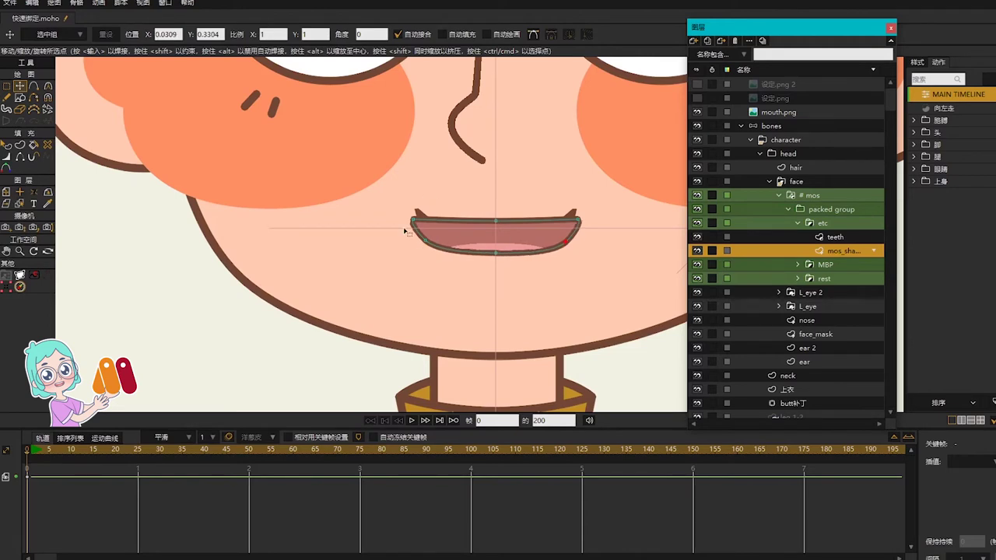
# Move the two lower side points of the etc mos_shape outward to about X -0.0363 and 0.0363 to square the mouth
pyautogui.press('g')
pyautogui.moveTo(402, 231)
pyautogui.mouseDown()
pyautogui.moveTo(433, 247)
pyautogui.moveTo(413, 243)
pyautogui.mouseUp()
pyautogui.press('t')
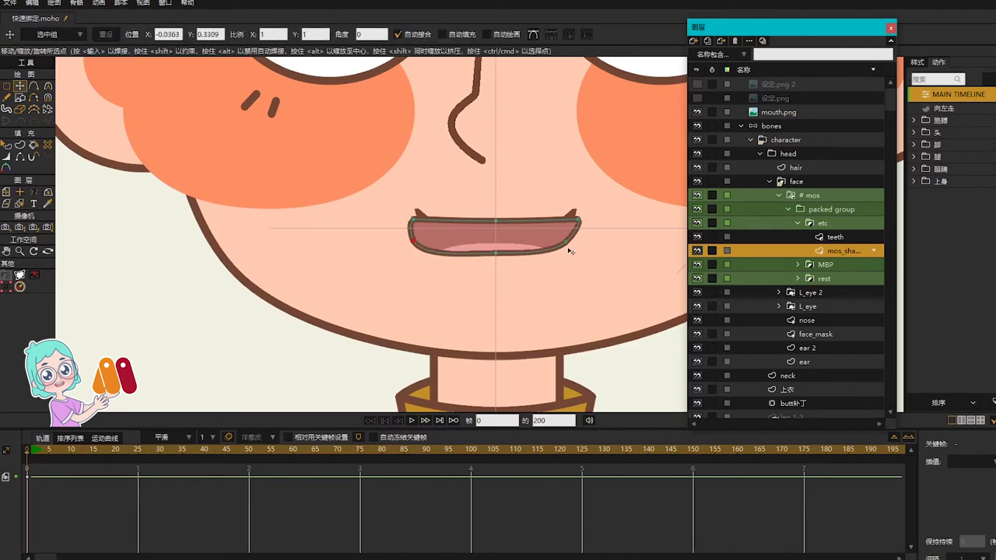
pyautogui.moveTo(570, 250); pyautogui.dragTo(579, 245)
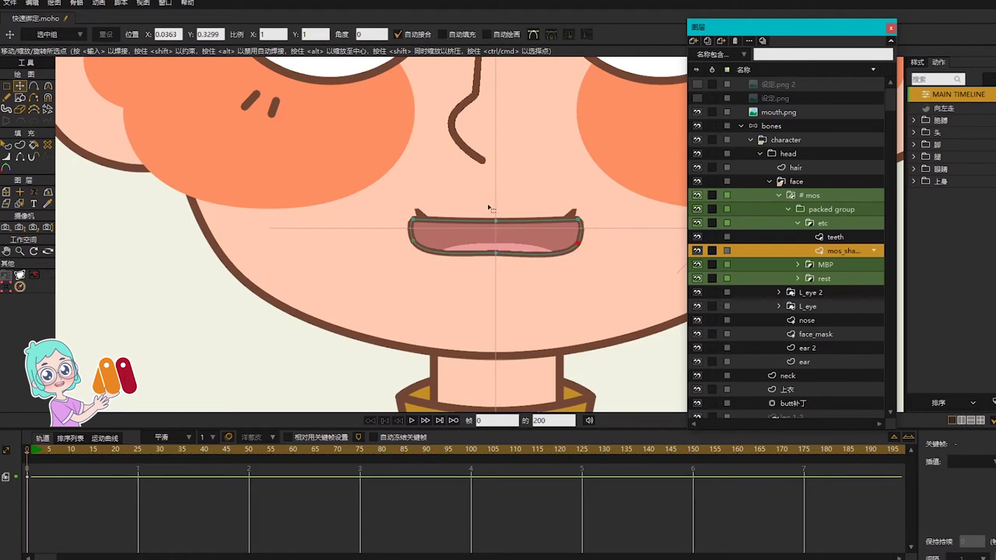
# Round the upper-left corner of the etc mos_shape and mirror the curve onto the right half
pyautogui.press('g')
pyautogui.moveTo(407, 206); pyautogui.dragTo(432, 208)
pyautogui.press('c')
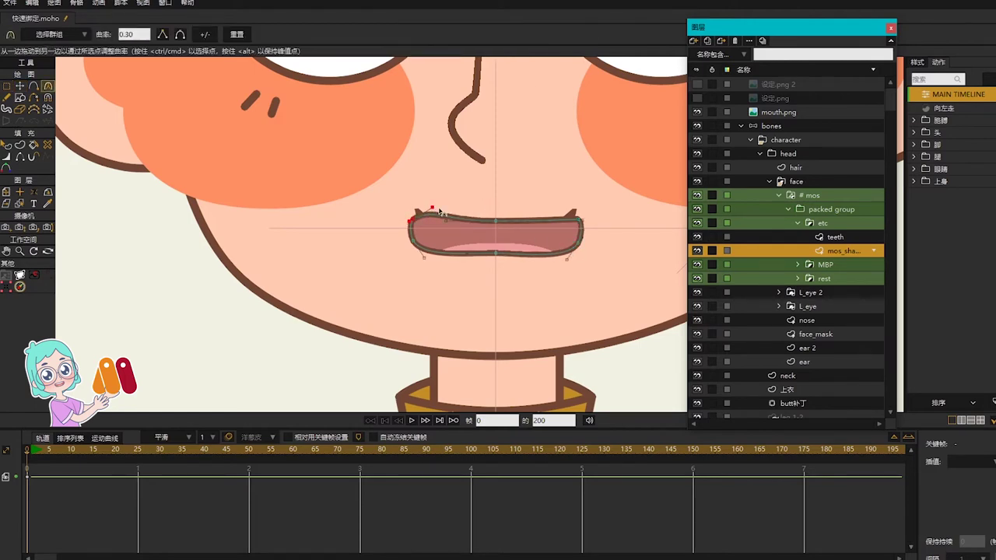
pyautogui.click(495, 222)
pyautogui.press('g')
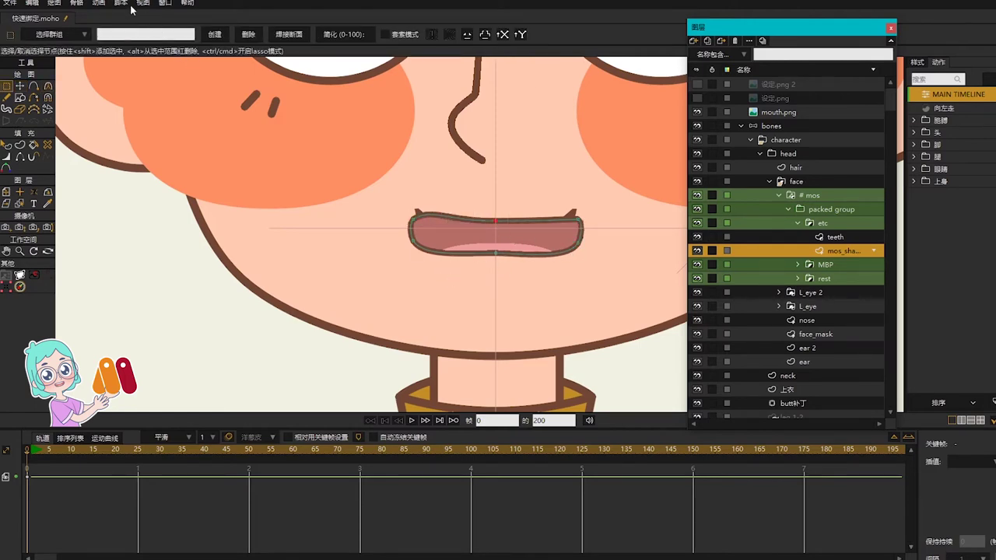
pyautogui.click(127, 5)
pyautogui.moveTo(136, 14)
pyautogui.click(195, 18)
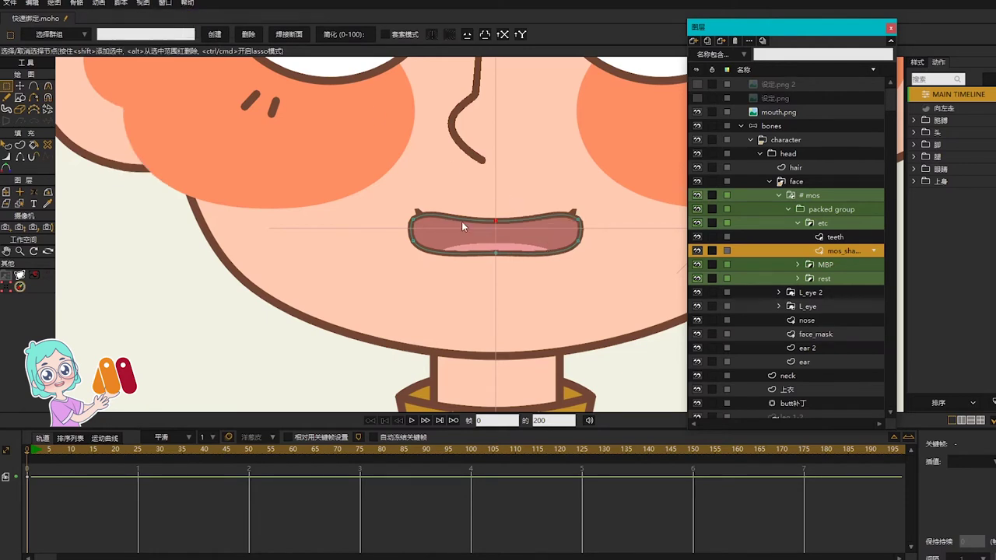
# Move all points of the etc mos_shape up slightly
pyautogui.moveTo(337, 174); pyautogui.dragTo(679, 308)
pyautogui.press('t')
pyautogui.moveTo(523, 235); pyautogui.dragTo(518, 228)
# Move the upper teeth in the etc teeth layer down into the mouth, to about Y 0.3643
pyautogui.click(827, 240)
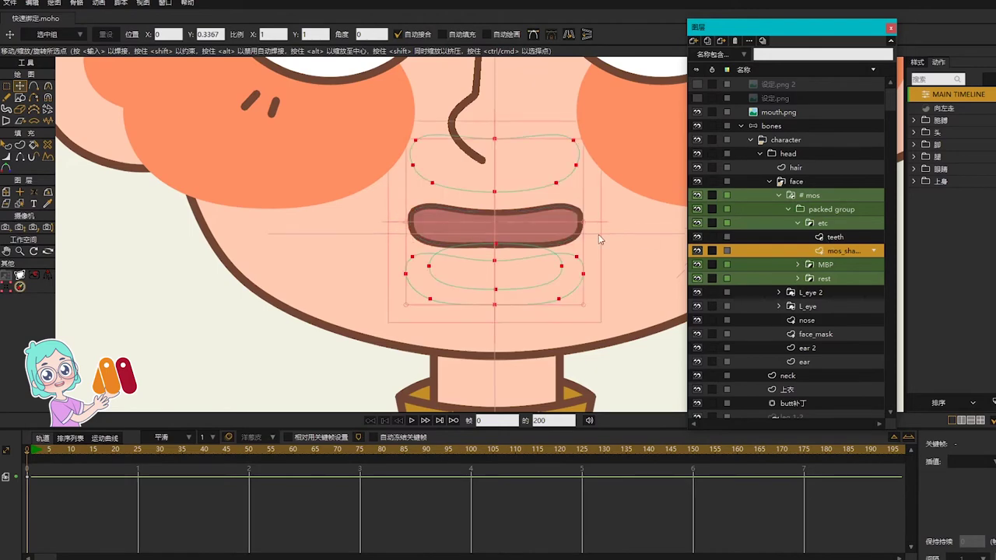
pyautogui.scroll(-10, 504, 223)
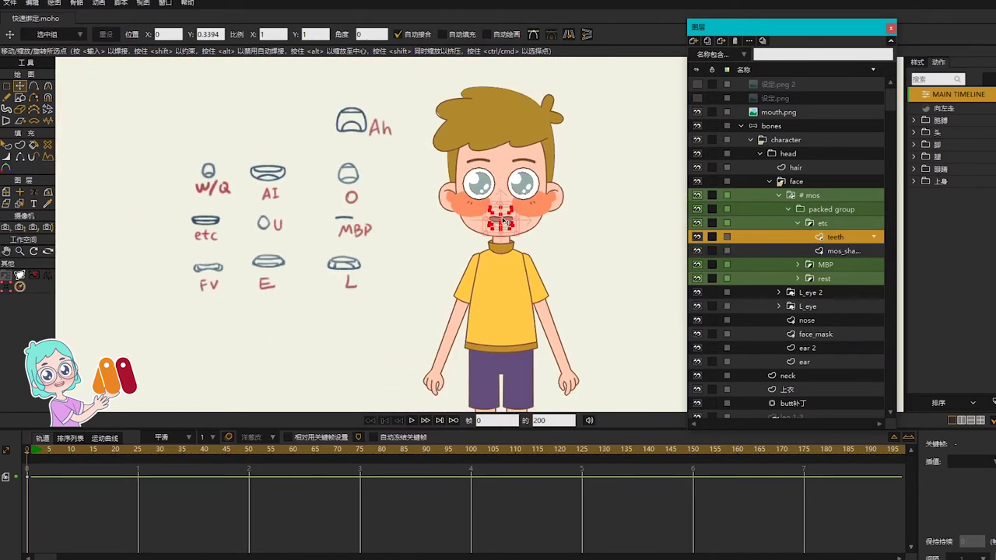
pyautogui.scroll(10, 499, 216)
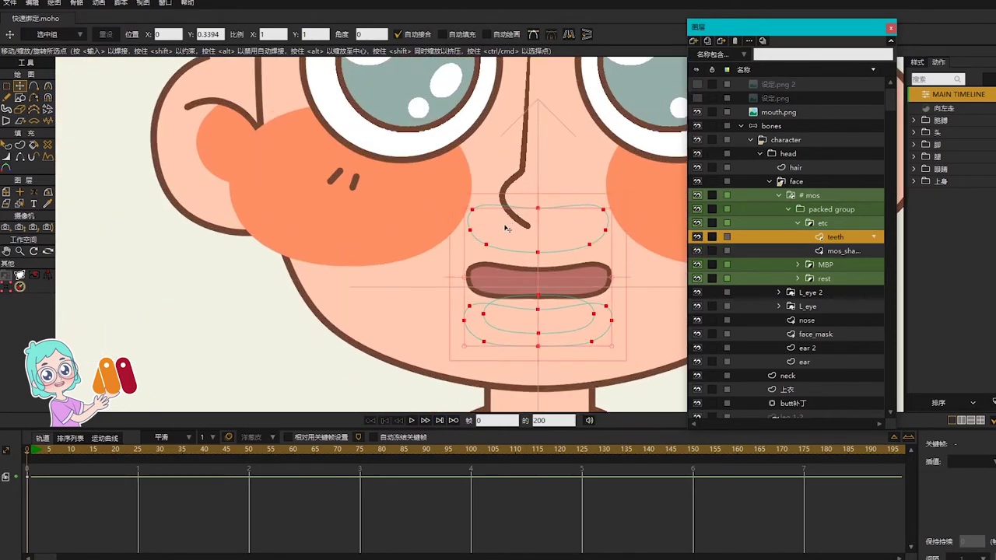
pyautogui.press('g')
pyautogui.moveTo(652, 278); pyautogui.dragTo(655, 278)
pyautogui.press('t')
pyautogui.moveTo(549, 232); pyautogui.dragTo(548, 261)
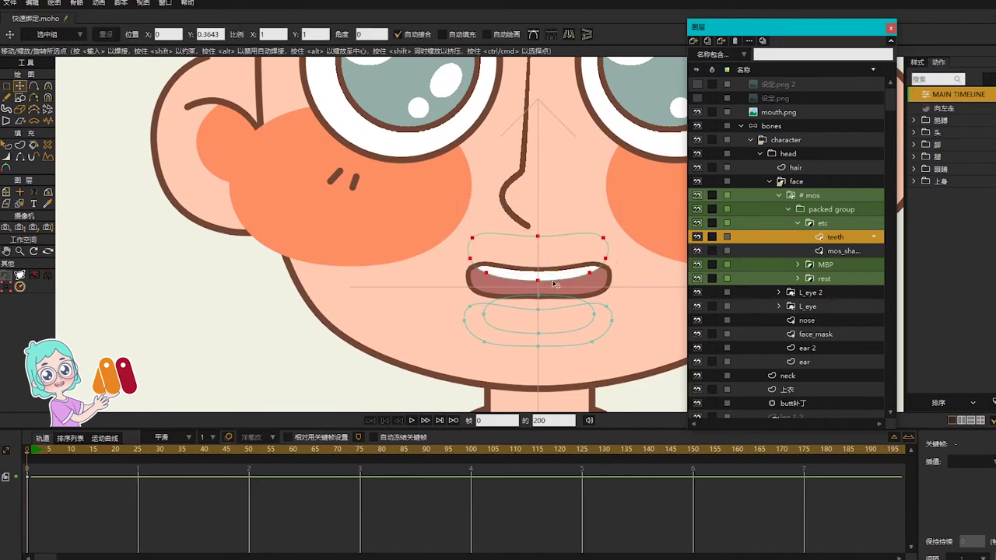
# Move the lower teeth in the etc teeth layer up to about Y 0.3266 and collapse the etc group
pyautogui.doubleClick(613, 317)
pyautogui.scroll(2, 582, 315)
pyautogui.moveTo(550, 319); pyautogui.dragTo(548, 294)
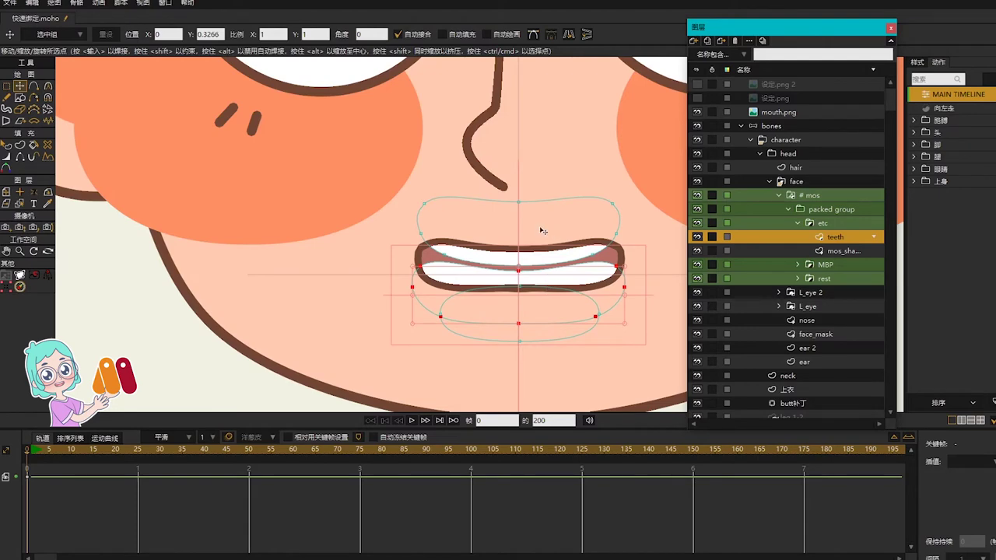
pyautogui.scroll(-2, 542, 232)
pyautogui.click(799, 226)
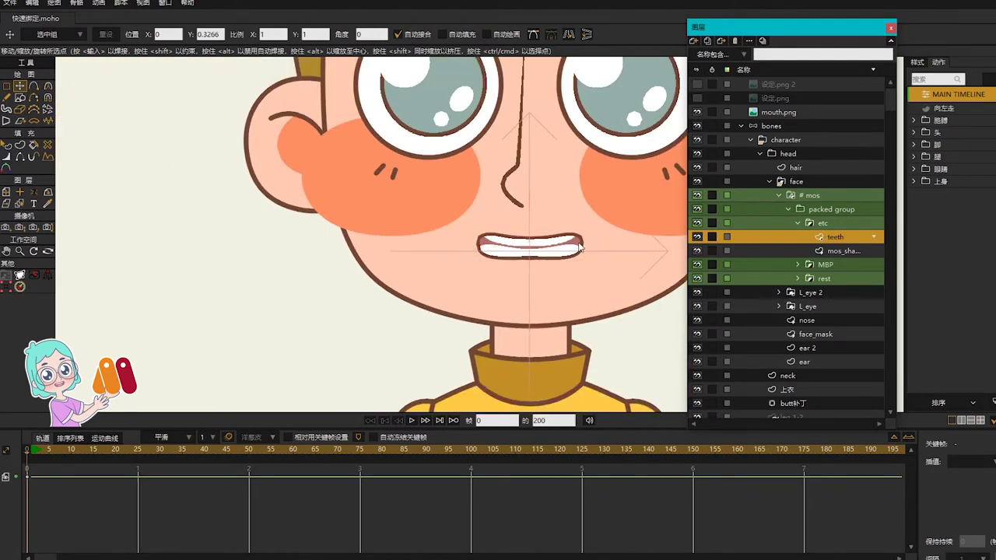
# Duplicate the etc mouth group and name the copy FV
pyautogui.scroll(-3, 578, 247)
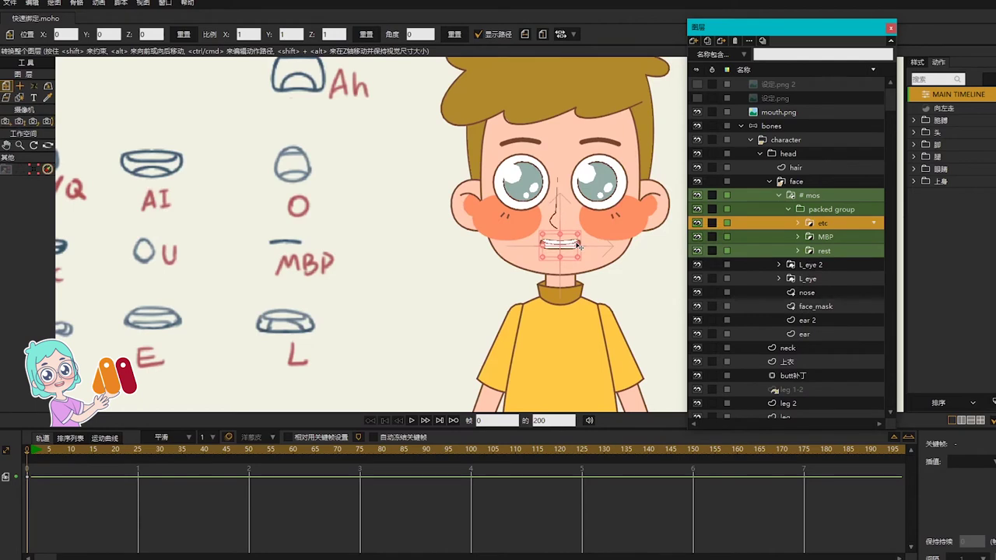
pyautogui.scroll(-1, 580, 246)
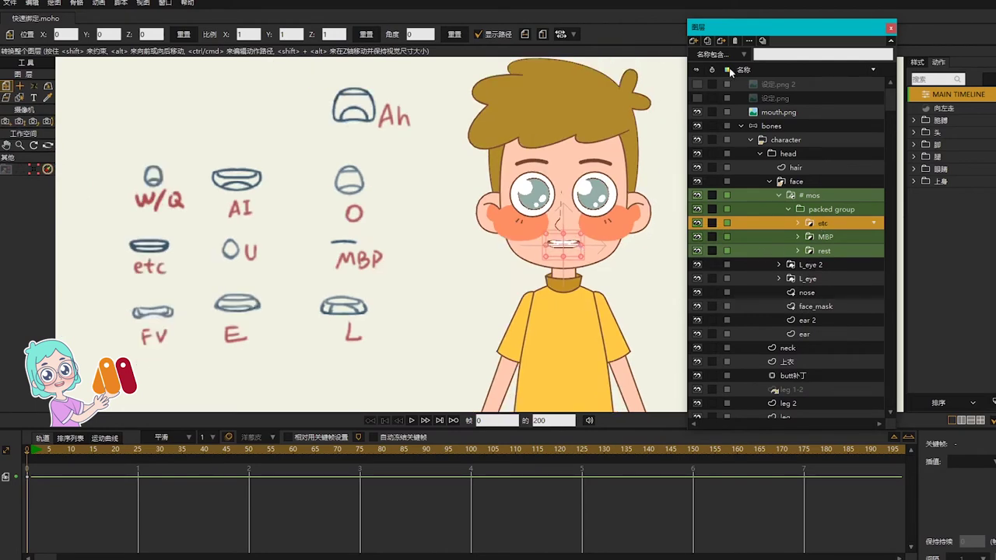
pyautogui.click(707, 40)
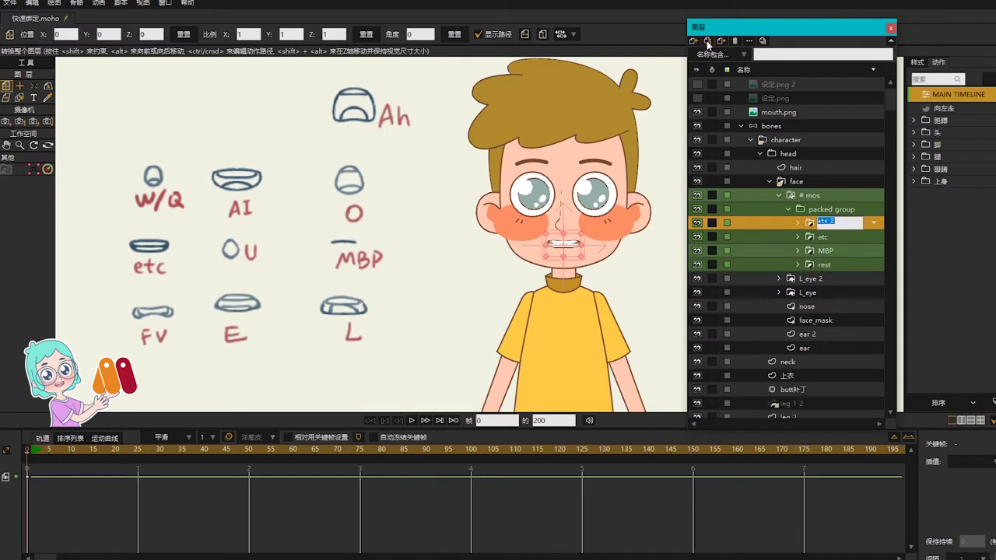
pyautogui.write('FV')
pyautogui.press('Return')
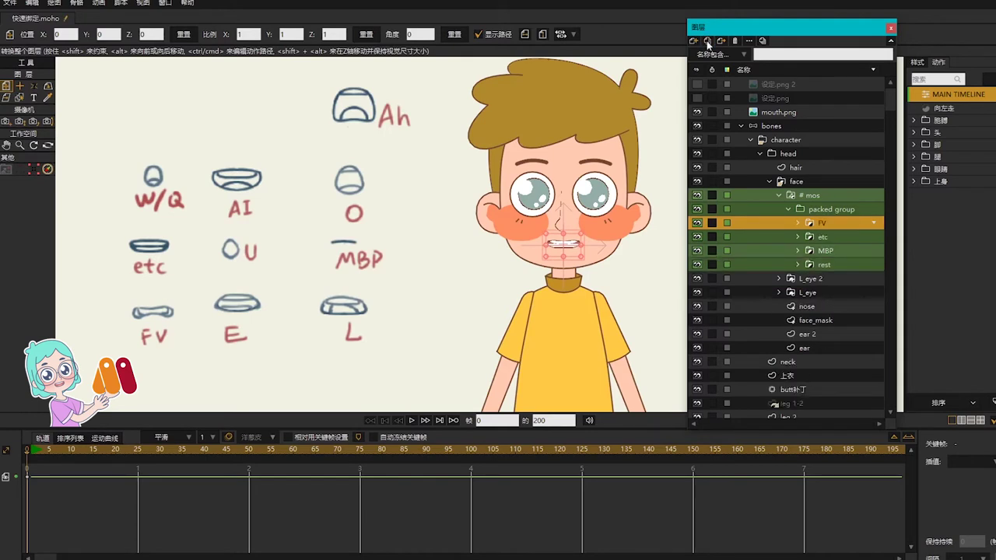
# Lower the two upper corner points of the FV mos_shape slightly
pyautogui.click(798, 223)
pyautogui.click(835, 253)
pyautogui.scroll(3, 602, 249)
pyautogui.scroll(4, 602, 249)
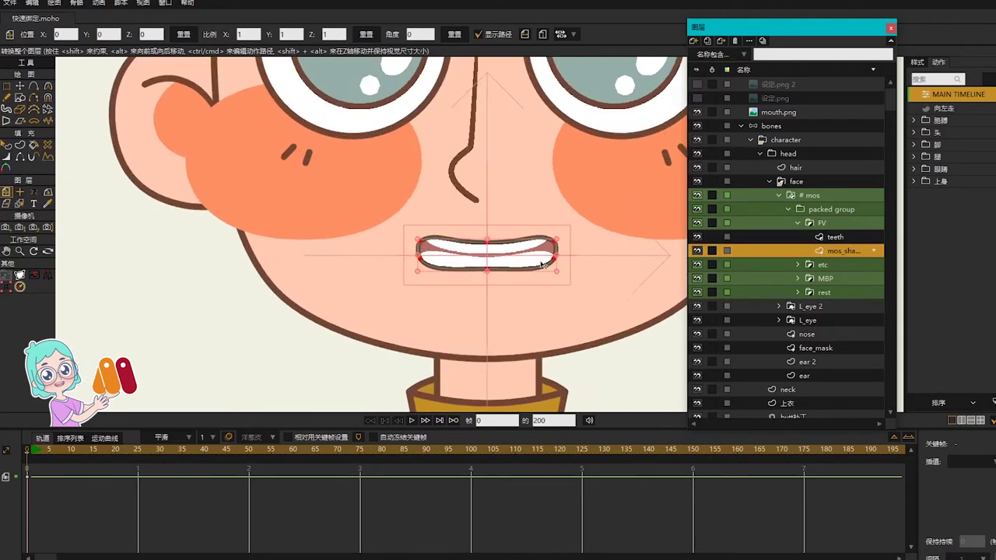
pyautogui.press('g')
pyautogui.moveTo(547, 217); pyautogui.dragTo(591, 239)
pyautogui.press('t')
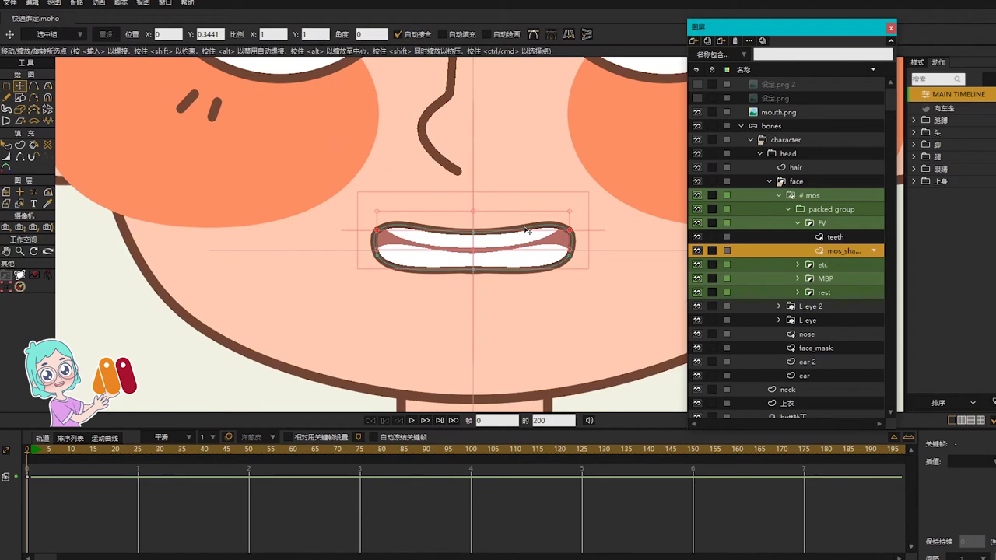
# Raise the top middle point of the FV mos_shape to about Y 0.3460 and its bottom middle point to about Y 0.3352
pyautogui.press('g')
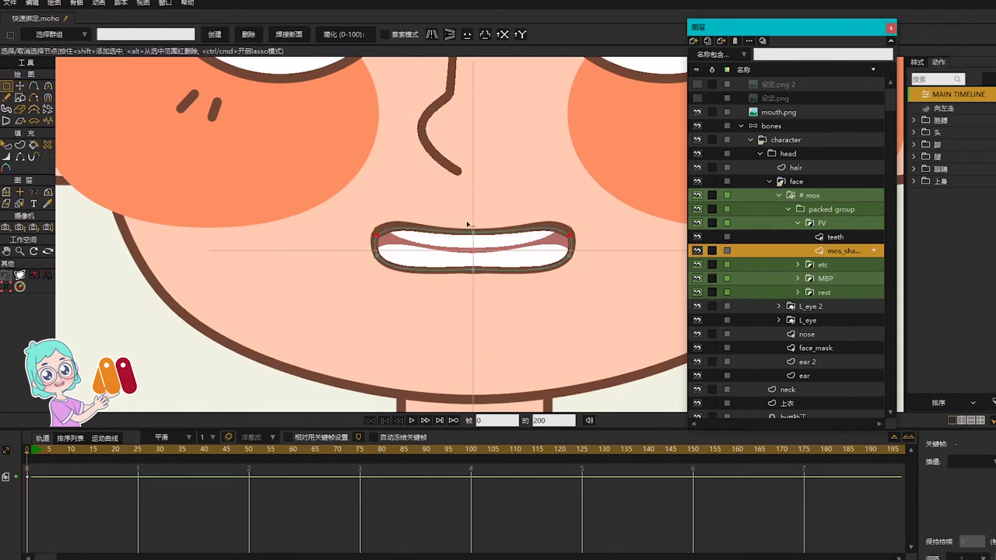
pyautogui.click(471, 226)
pyautogui.press('t')
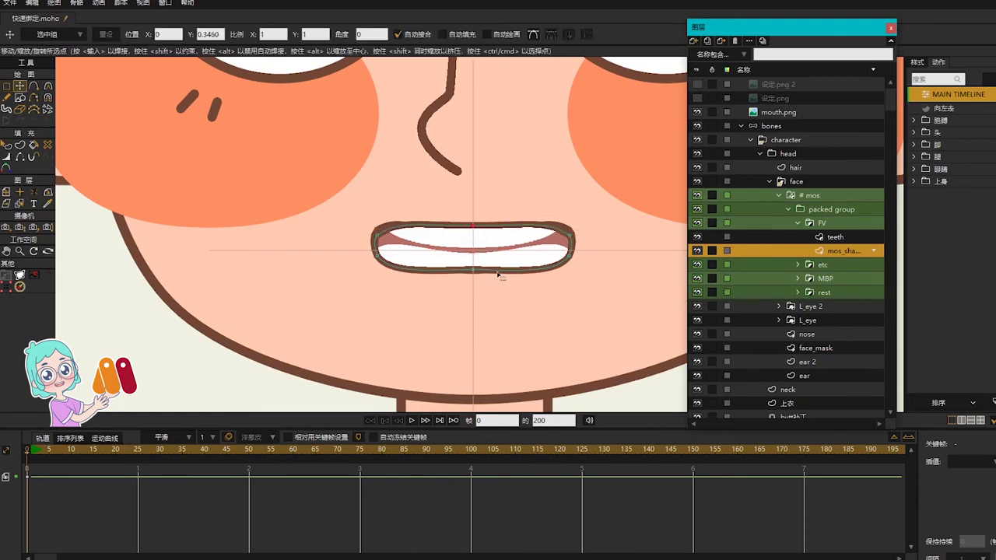
pyautogui.press('g')
pyautogui.moveTo(454, 251); pyautogui.dragTo(495, 281)
pyautogui.press('t')
pyautogui.moveTo(474, 270); pyautogui.dragTo(473, 254)
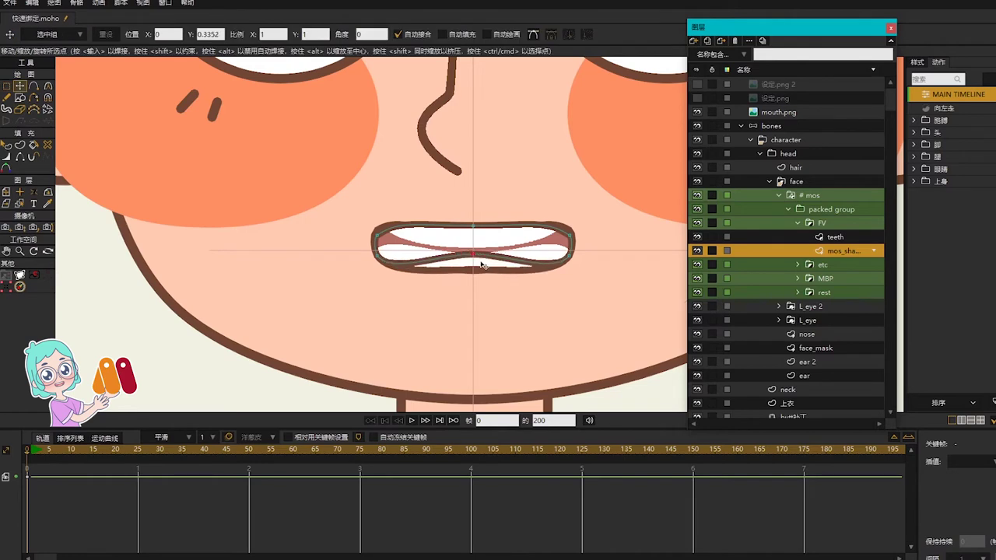
pyautogui.press('c')
# Move the lower teeth and tongue in the FV teeth layer down out of the mouth and the upper teeth to about Y 0.3469
pyautogui.click(834, 237)
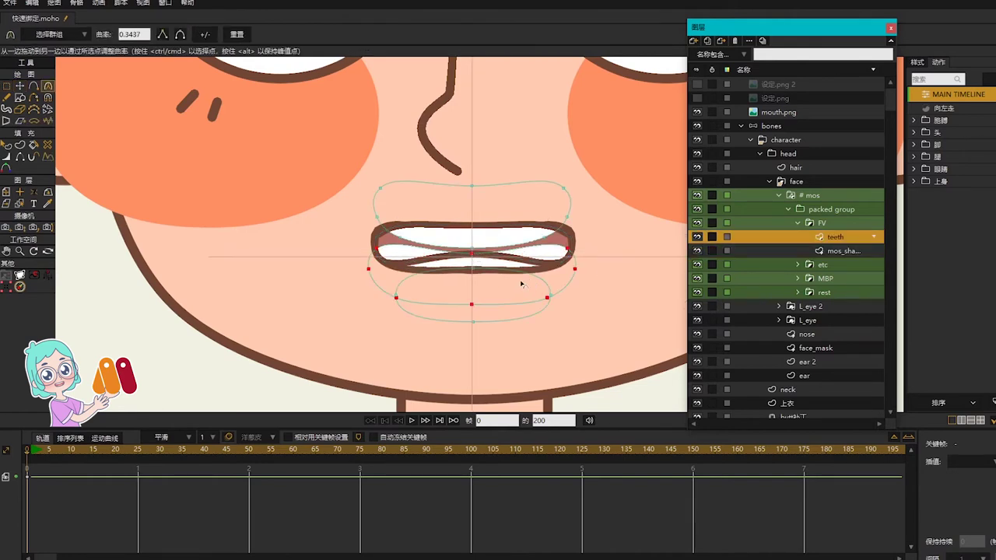
pyautogui.scroll(-1, 532, 273)
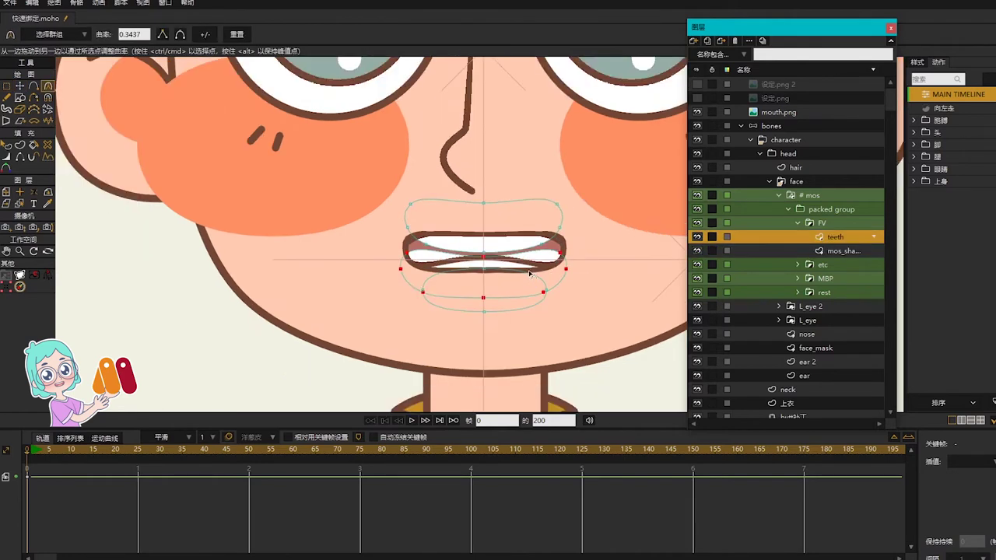
pyautogui.press('t')
pyautogui.moveTo(538, 261); pyautogui.dragTo(498, 303)
pyautogui.scroll(2, 497, 267)
pyautogui.click(499, 288)
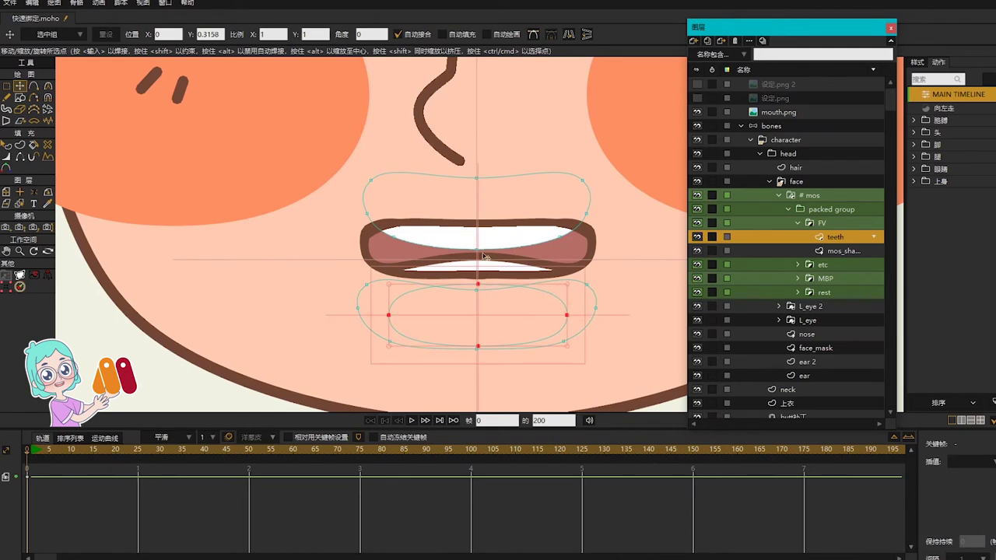
pyautogui.click(482, 223)
pyautogui.moveTo(484, 218)
pyautogui.mouseDown()
pyautogui.moveTo(487, 239)
pyautogui.moveTo(490, 228)
pyautogui.mouseUp()
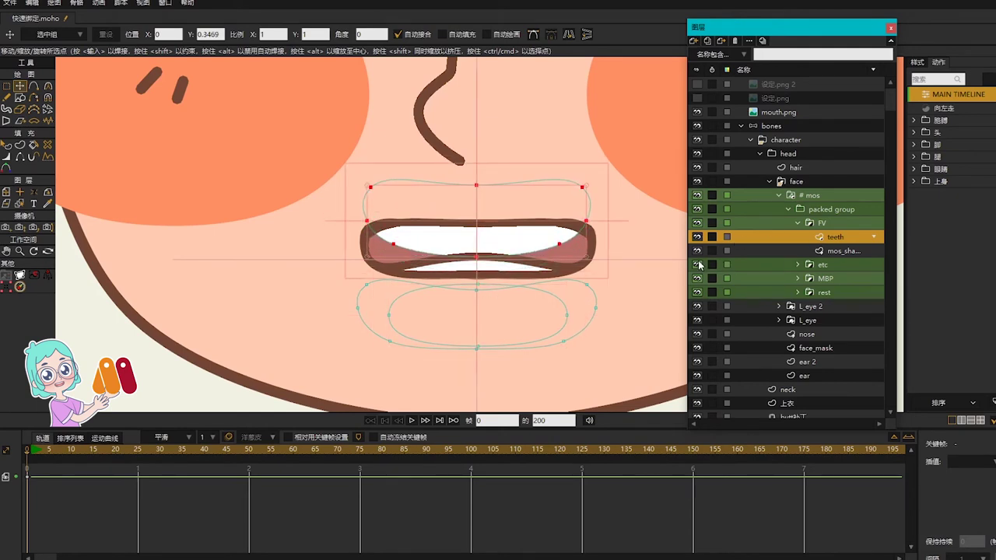
# Hide the etc, MBP and rest mouth groups and collapse the FV group
pyautogui.click(698, 265)
pyautogui.click(697, 292)
pyautogui.click(697, 278)
pyautogui.scroll(-3, 553, 283)
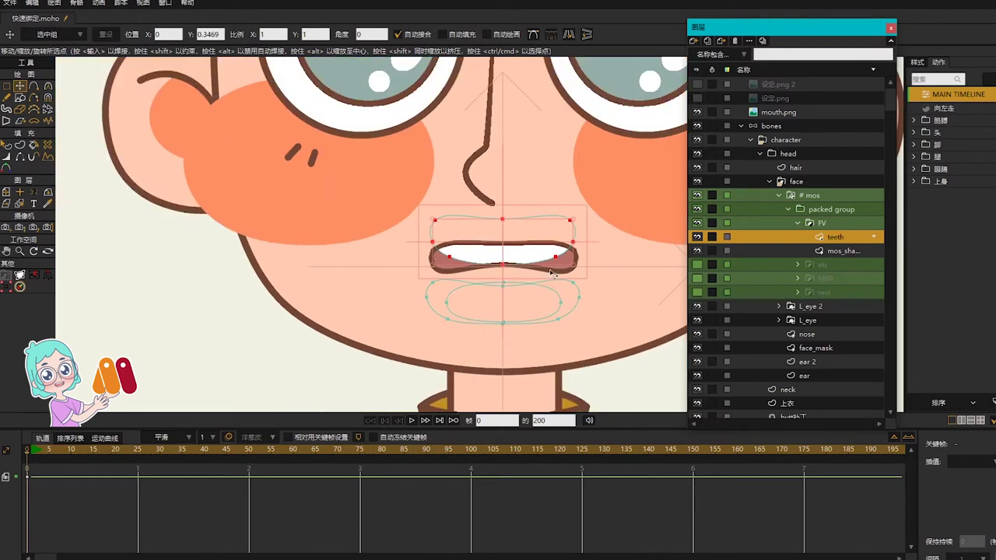
pyautogui.click(798, 224)
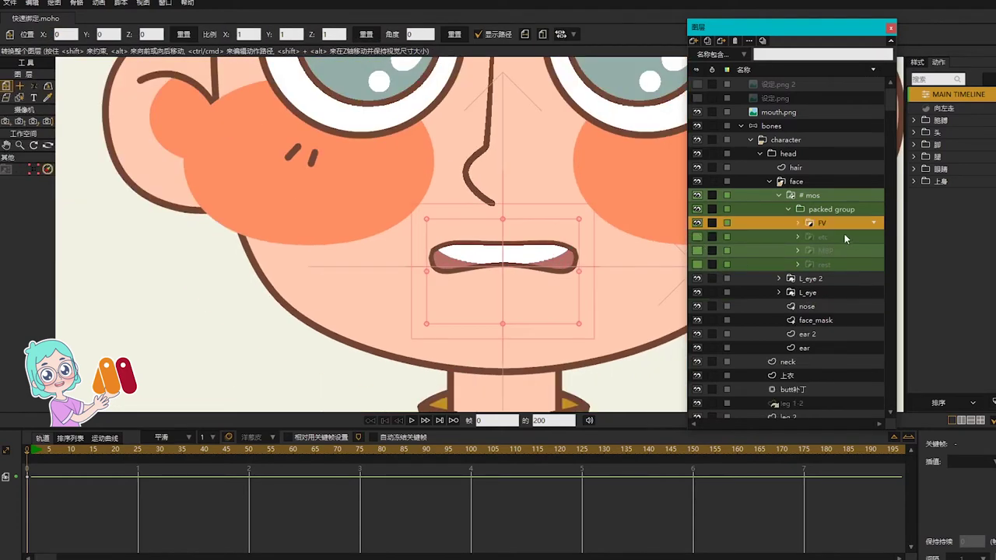
# Duplicate the FV mouth group and name the copy E
pyautogui.scroll(-3, 513, 242)
pyautogui.scroll(-3, 516, 243)
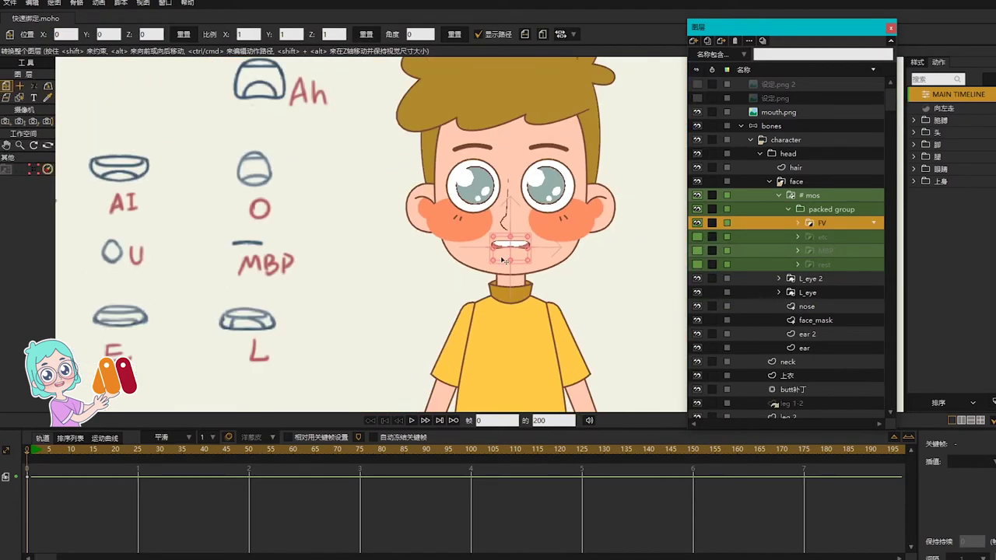
pyautogui.scroll(-2, 505, 260)
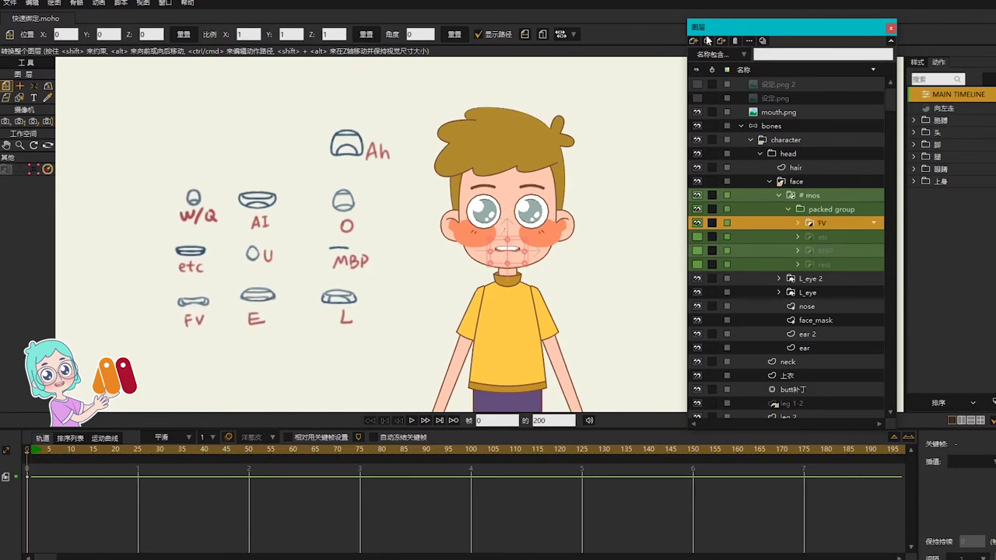
pyautogui.click(708, 41)
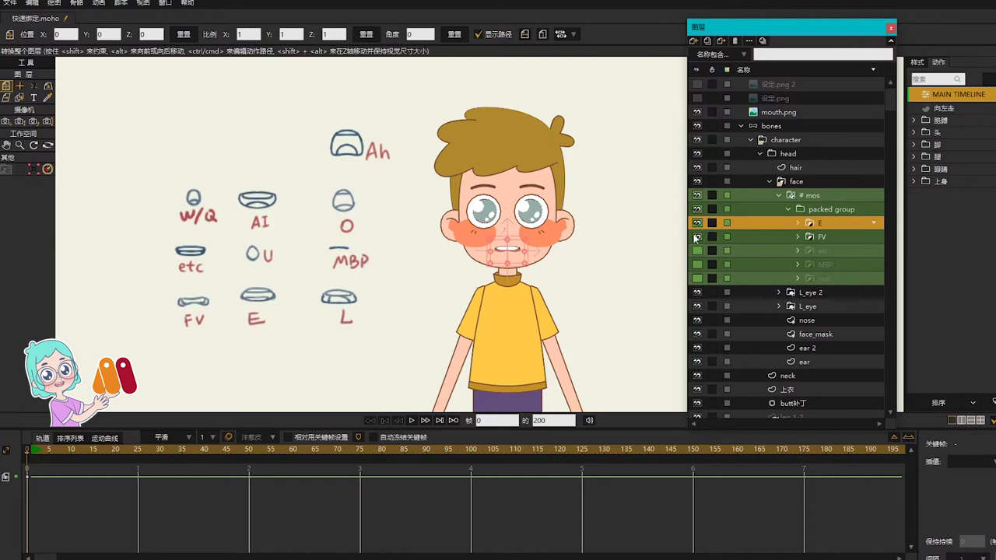
# Lower the bottom middle point of the E group's mos_shape to about Y 0.3256
pyautogui.click(798, 223)
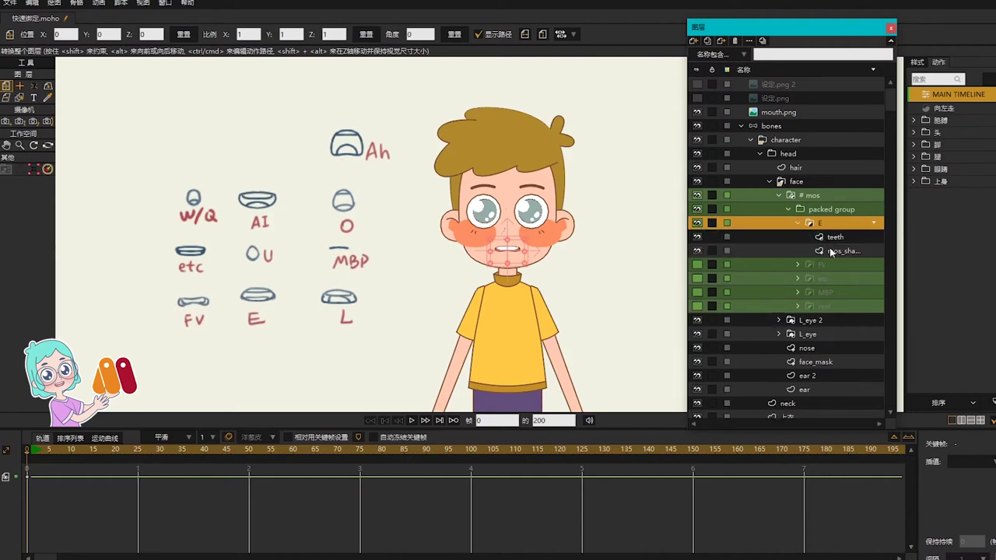
pyautogui.click(830, 250)
pyautogui.scroll(5, 522, 251)
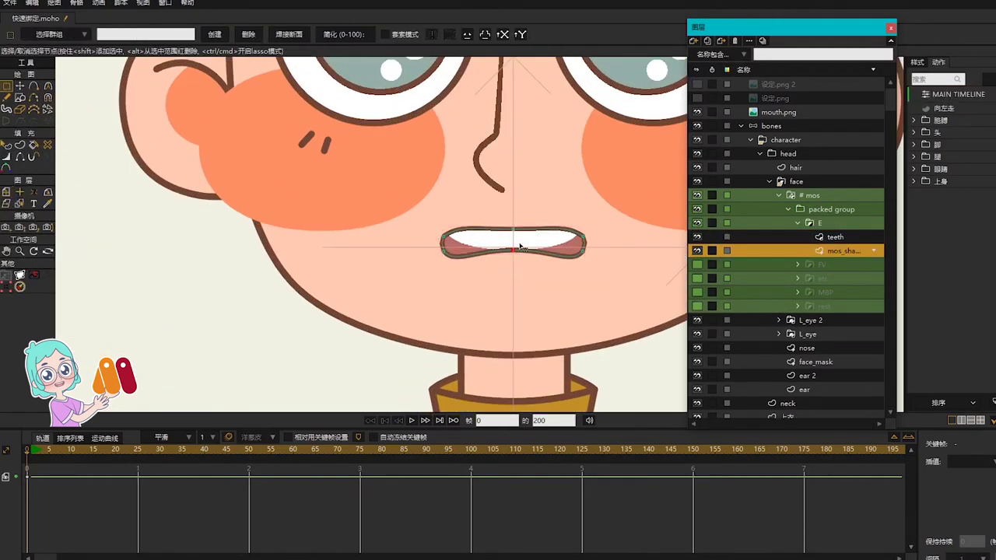
pyautogui.press('t')
pyautogui.moveTo(518, 260); pyautogui.dragTo(519, 271)
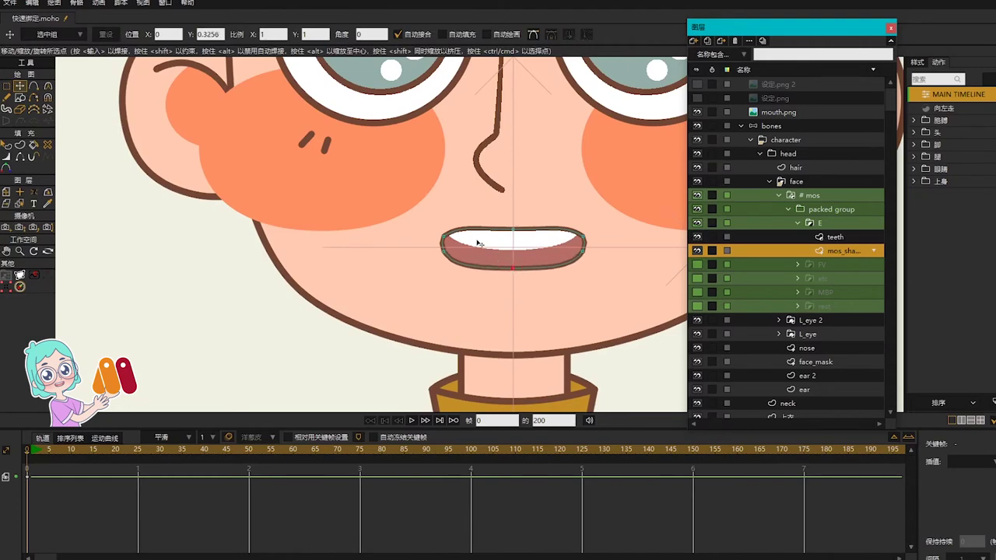
# Select all points of the E mos_shape and widen the mouth slightly
pyautogui.press('g')
pyautogui.moveTo(409, 207); pyautogui.dragTo(613, 301)
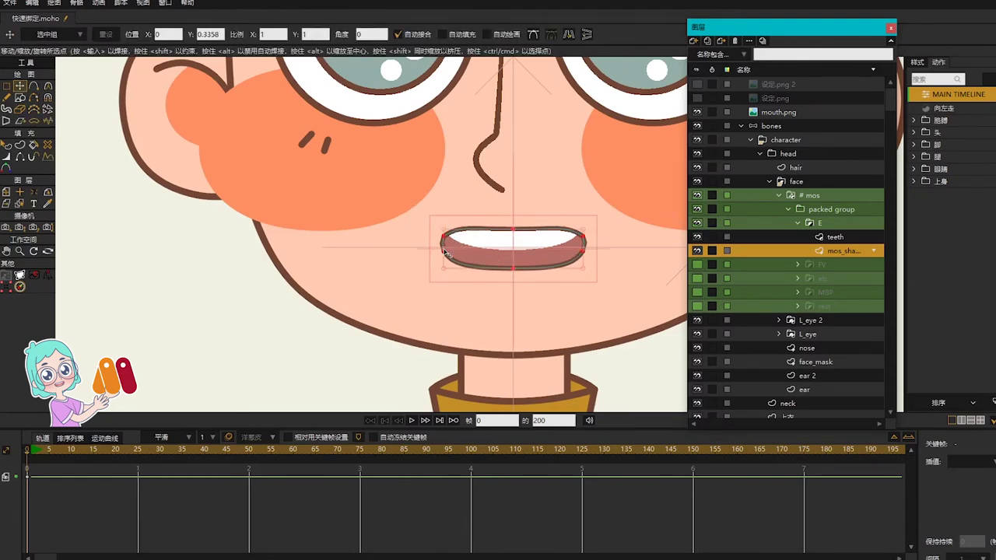
pyautogui.moveTo(444, 249); pyautogui.dragTo(435, 249)
pyautogui.scroll(-5, 548, 244)
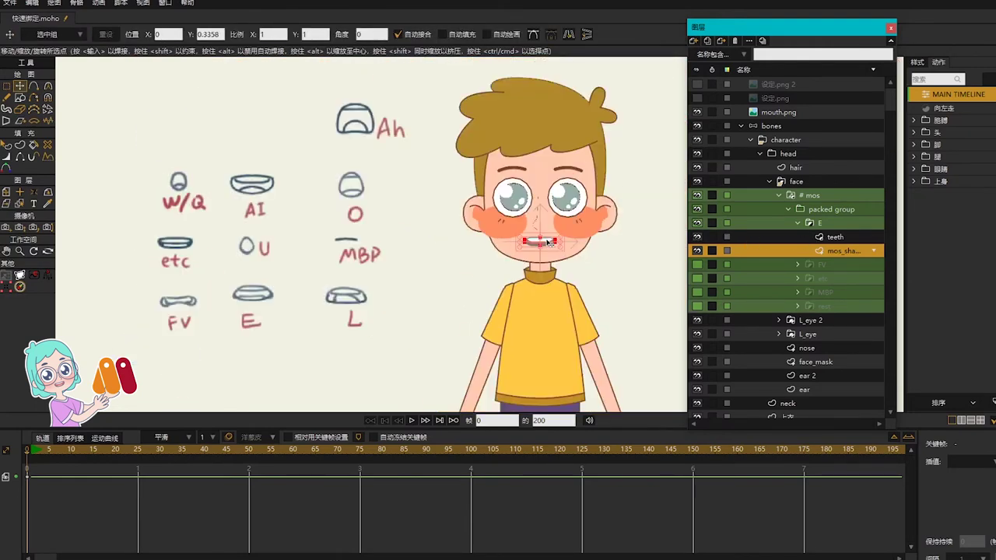
# In the E teeth layer, raise the upper teeth slightly and move the lower teeth up into the mouth to about Y 0.3211
pyautogui.click(835, 237)
pyautogui.scroll(5, 537, 252)
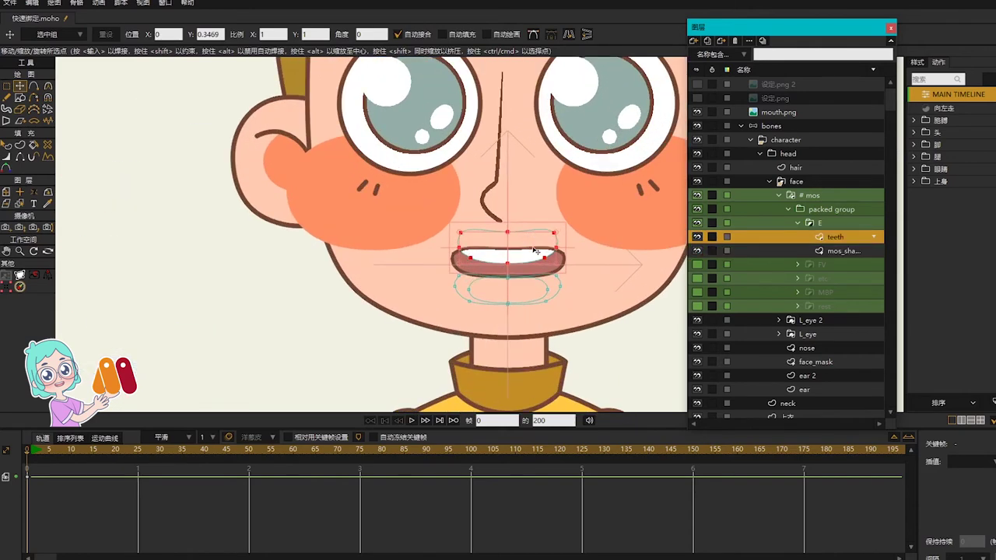
pyautogui.moveTo(524, 247); pyautogui.dragTo(518, 245)
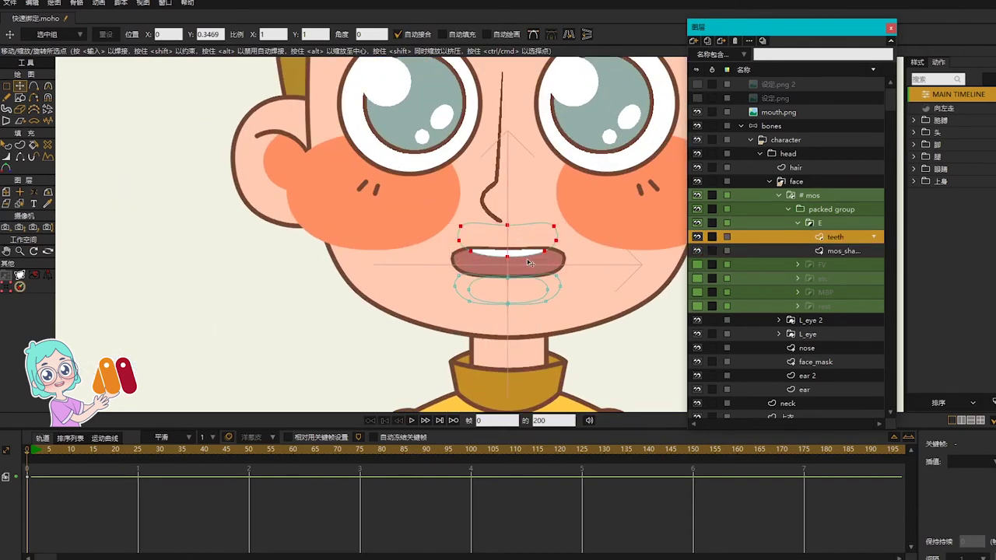
pyautogui.click(554, 284)
pyautogui.moveTo(554, 285); pyautogui.dragTo(552, 275)
pyautogui.scroll(-5, 552, 275)
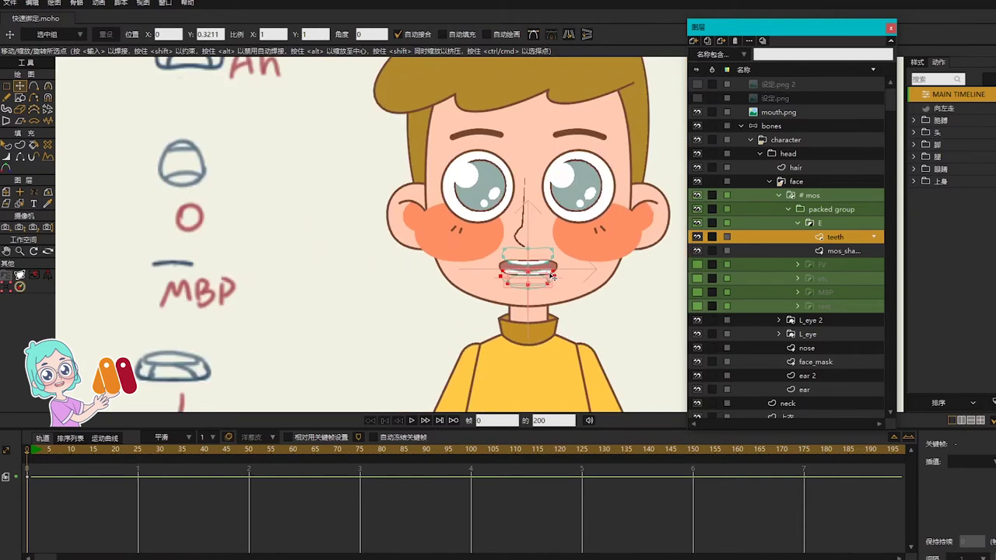
pyautogui.scroll(-3, 552, 275)
pyautogui.scroll(-3, 552, 275)
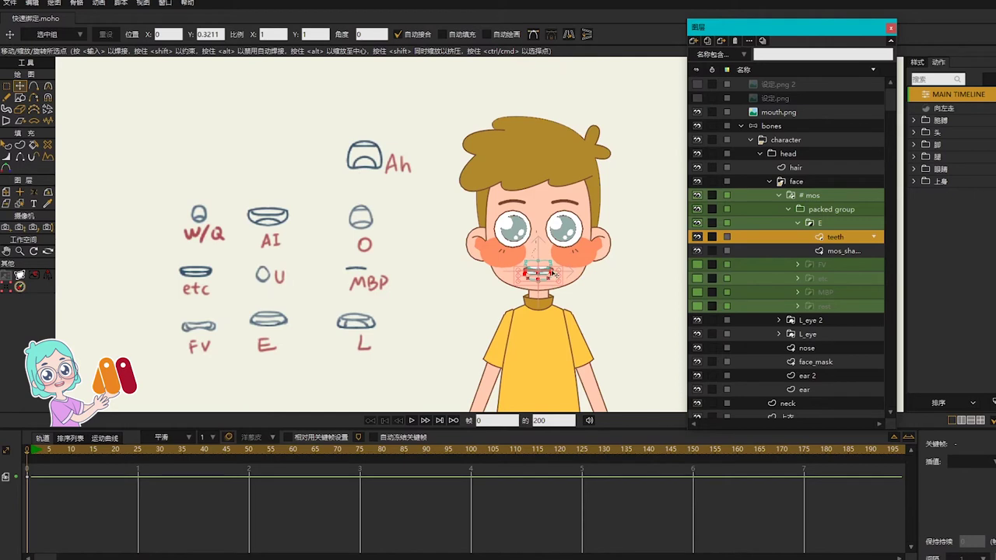
# Duplicate the E mouth group, name the copy L and hide the E group
pyautogui.click(819, 224)
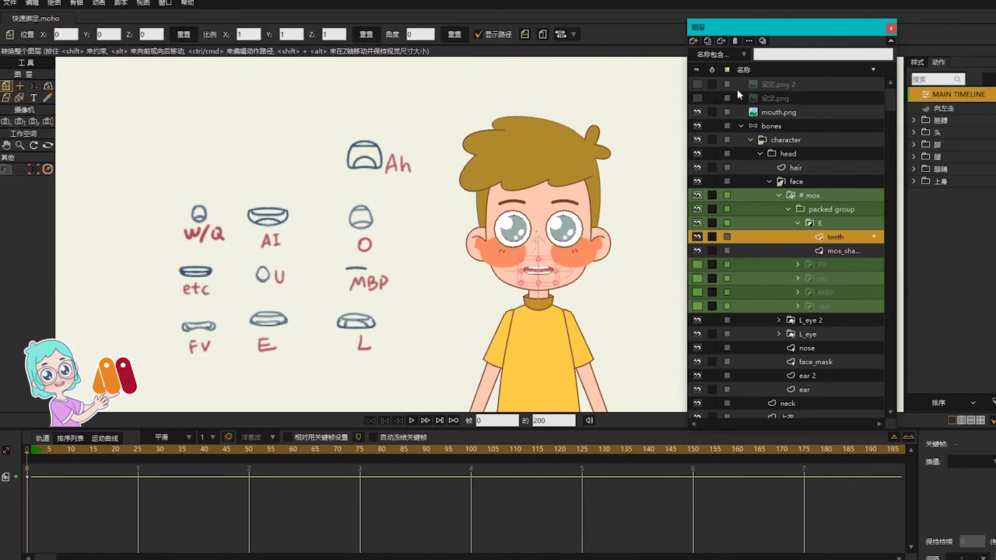
pyautogui.click(708, 41)
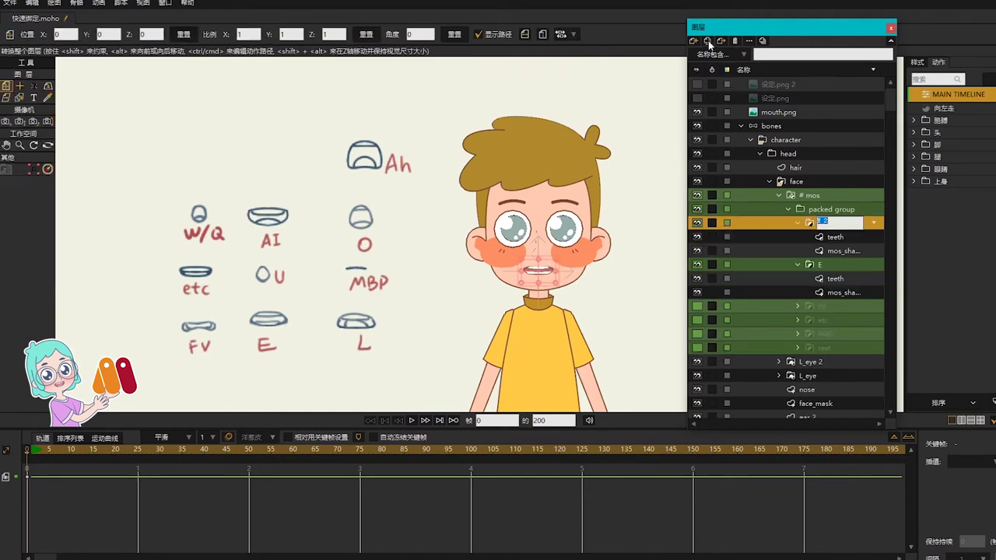
pyautogui.doubleClick(820, 223)
pyautogui.write('L')
pyautogui.press('Return')
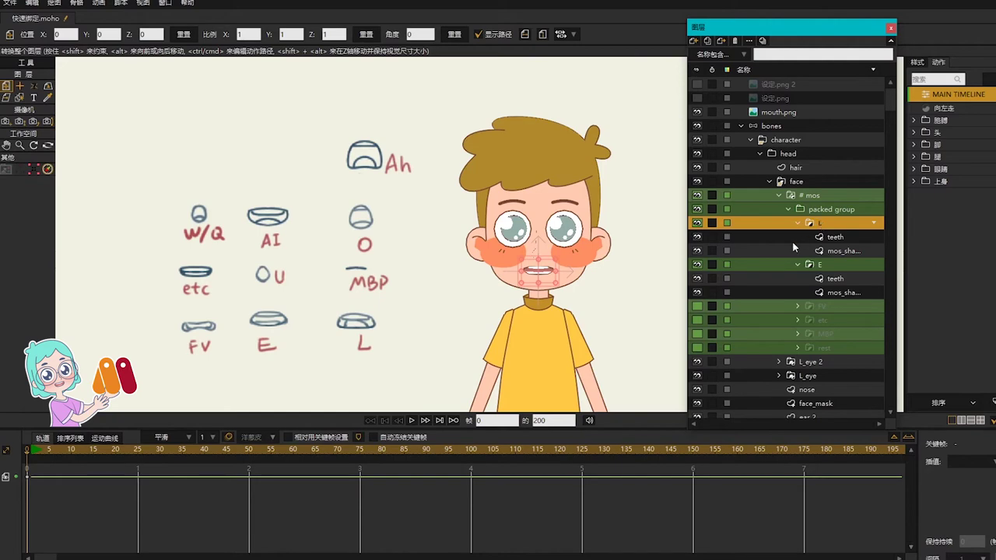
pyautogui.click(697, 265)
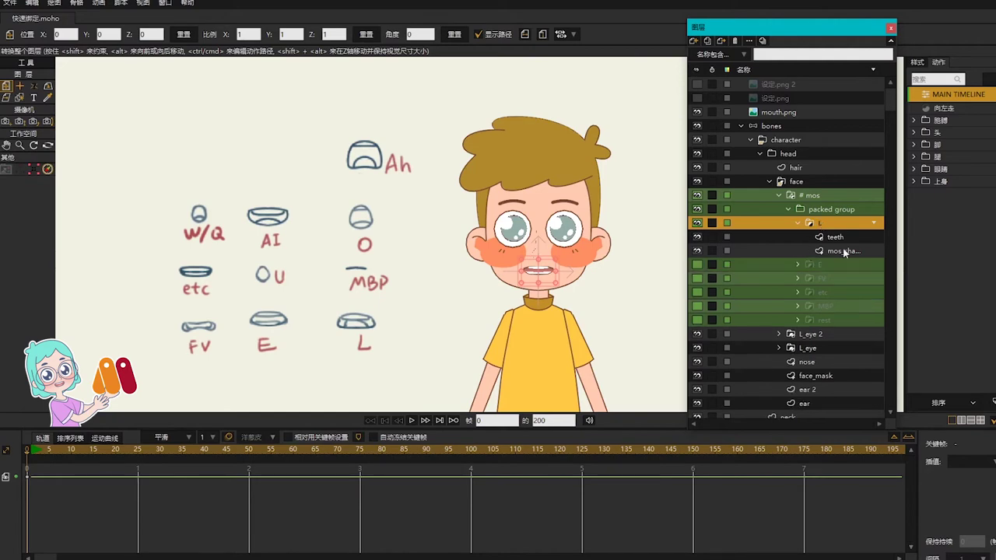
# Raise the top middle point of the L mos_shape and adjust its curvature to about 0.6043
pyautogui.click(845, 251)
pyautogui.scroll(5, 447, 265)
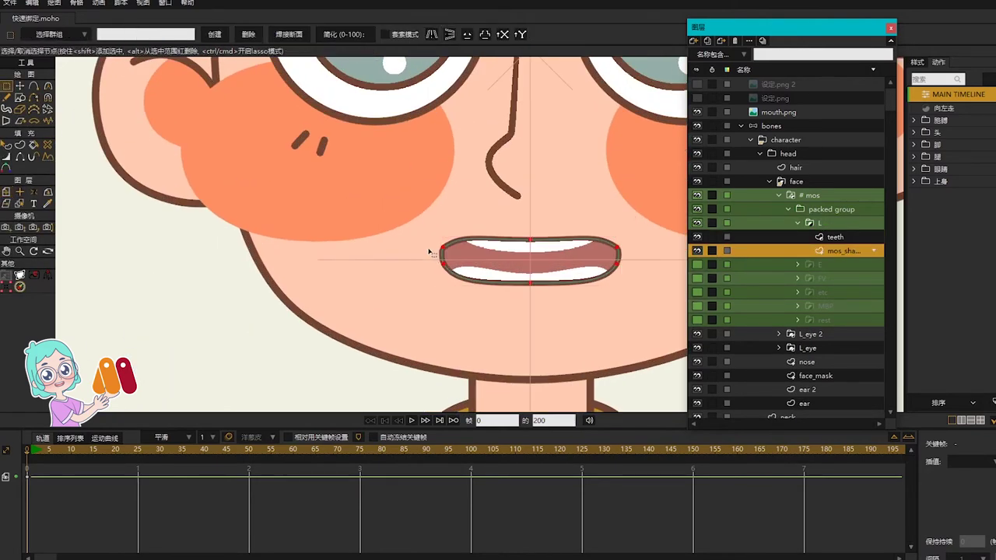
pyautogui.moveTo(411, 244); pyautogui.dragTo(641, 319)
pyautogui.press('t')
pyautogui.moveTo(530, 240); pyautogui.dragTo(534, 234)
pyautogui.press('c')
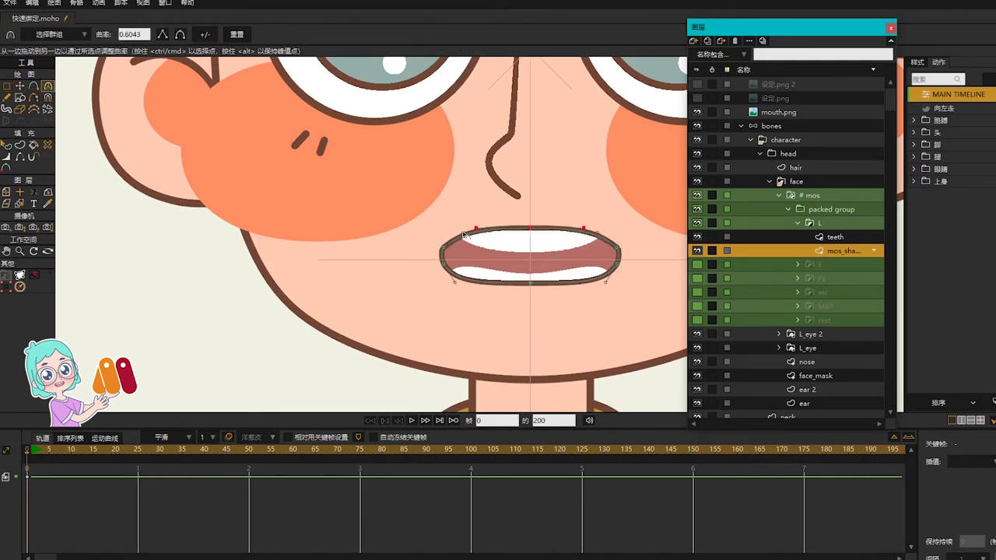
# Move the lower-left corner point of the L mos_shape outward to about X -0.0431, Y 0.3280 and lower its bottom middle point
pyautogui.moveTo(450, 238); pyautogui.dragTo(439, 279)
pyautogui.press('g')
pyautogui.press('t')
pyautogui.moveTo(532, 288); pyautogui.dragTo(531, 294)
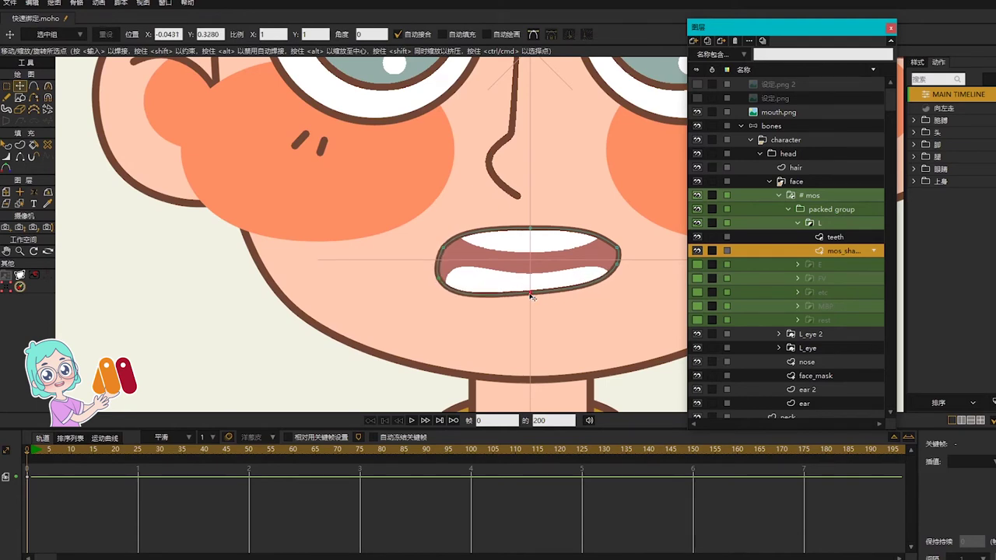
# Mirror the reshaped left side of the L mouth outline onto its right side with Mirror Points
pyautogui.press('g')
pyautogui.click(124, 6)
pyautogui.moveTo(144, 13)
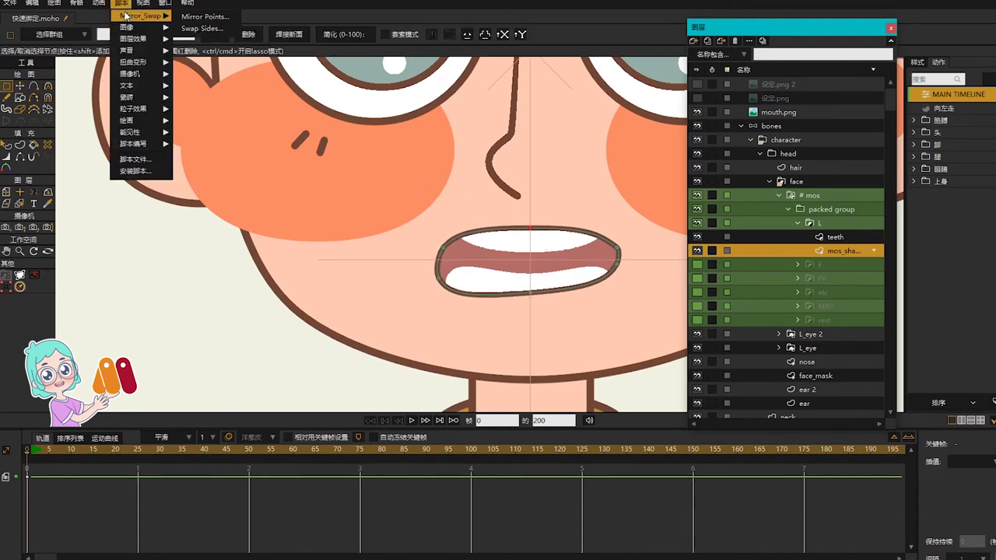
pyautogui.click(195, 14)
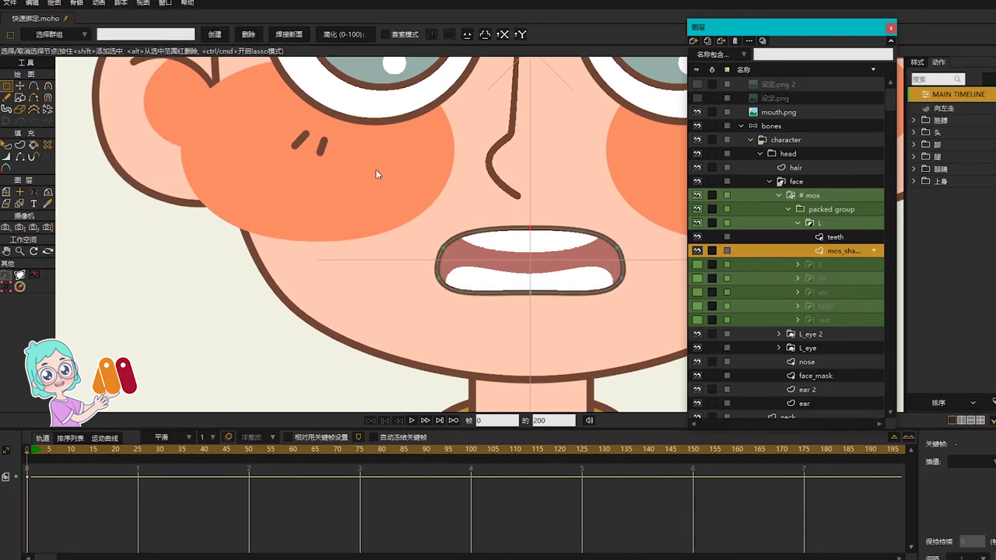
# In the L teeth layer, move the lower teeth down out of the mouth and raise the tongue's top point
pyautogui.click(834, 238)
pyautogui.press('t')
pyautogui.moveTo(562, 284); pyautogui.dragTo(520, 246)
pyautogui.click(539, 289)
pyautogui.press('g')
pyautogui.click(534, 265)
pyautogui.press('t')
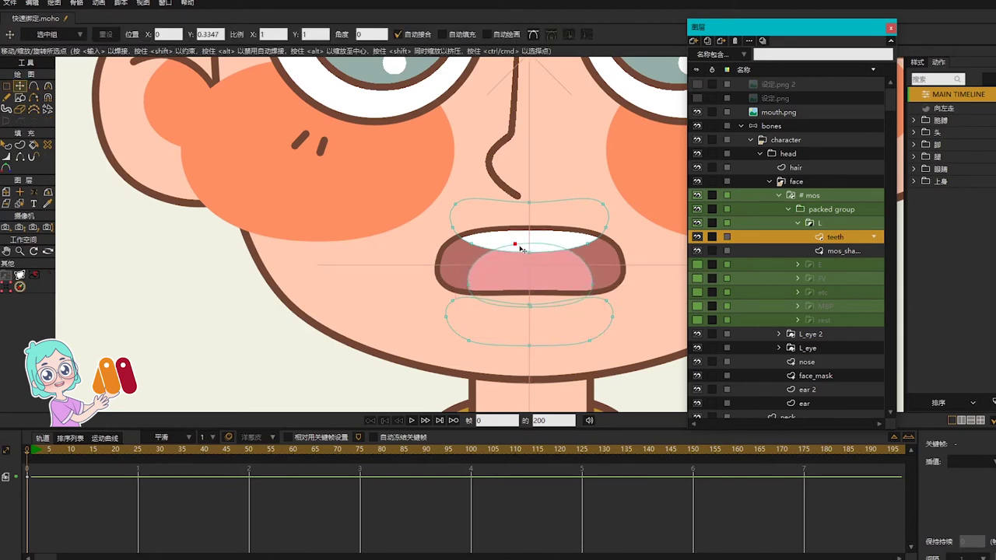
# Lower the two side points of the tongue in the L teeth layer to about Y 0.3198
pyautogui.press('g')
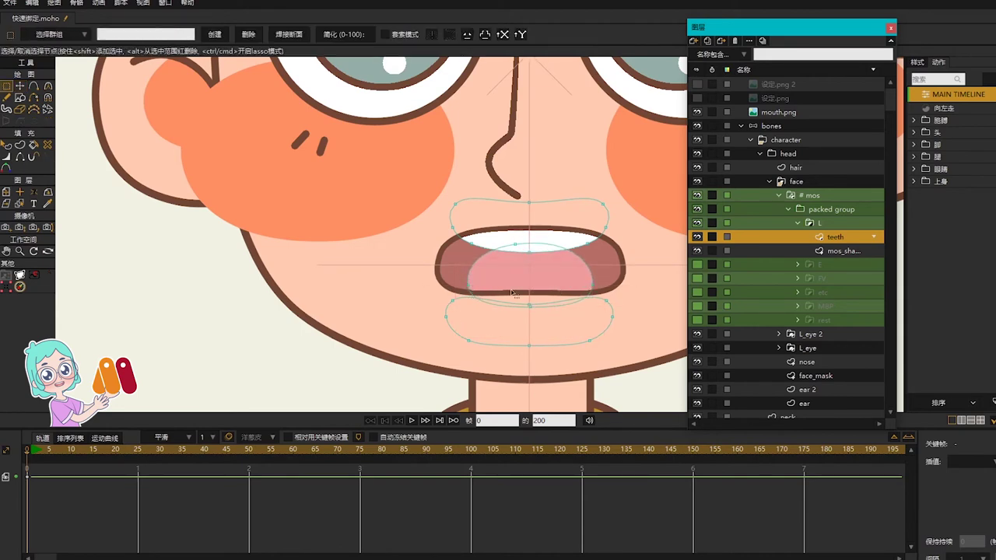
pyautogui.moveTo(450, 276); pyautogui.dragTo(547, 295)
pyautogui.press('t')
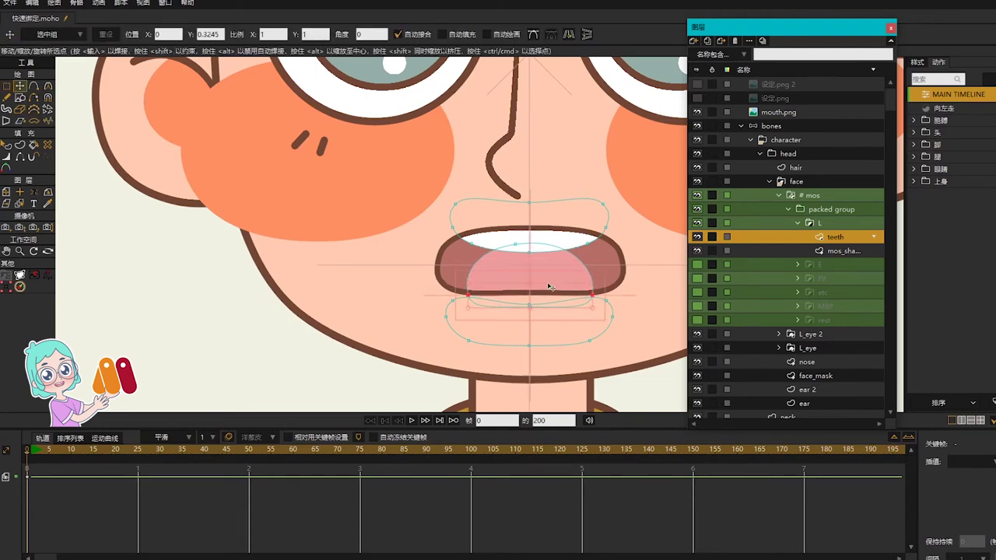
pyautogui.scroll(-3, 554, 281)
pyautogui.scroll(-3, 555, 283)
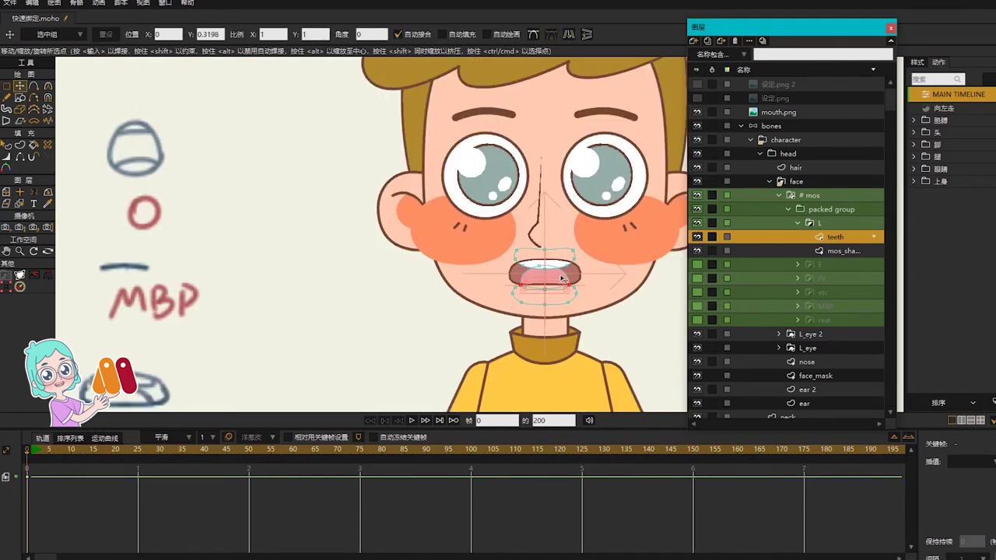
# Select all points of the L mos_shape and reduce the mouth's height
pyautogui.click(832, 255)
pyautogui.scroll(4, 616, 279)
pyautogui.press('g')
pyautogui.moveTo(345, 217); pyautogui.dragTo(576, 323)
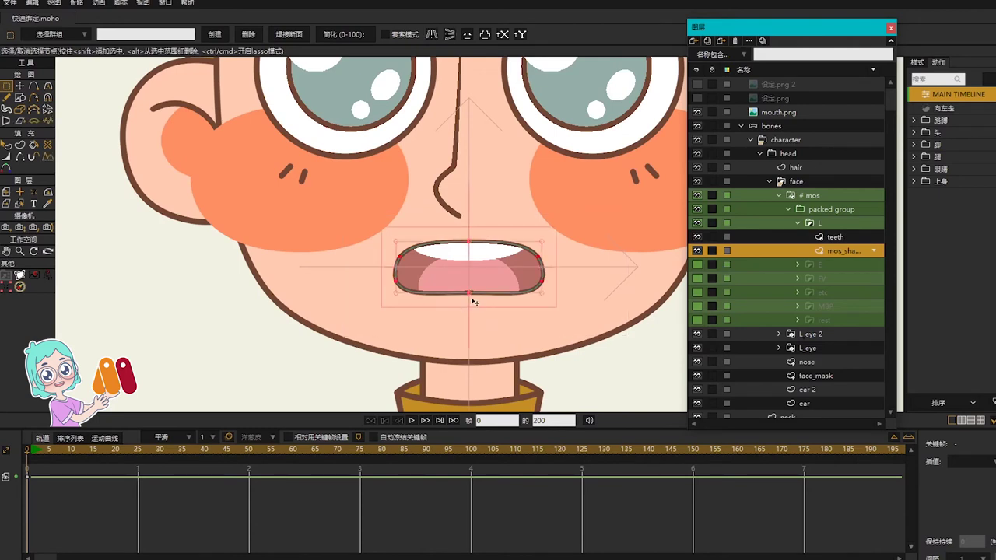
pyautogui.press('t')
pyautogui.moveTo(474, 302); pyautogui.dragTo(466, 273)
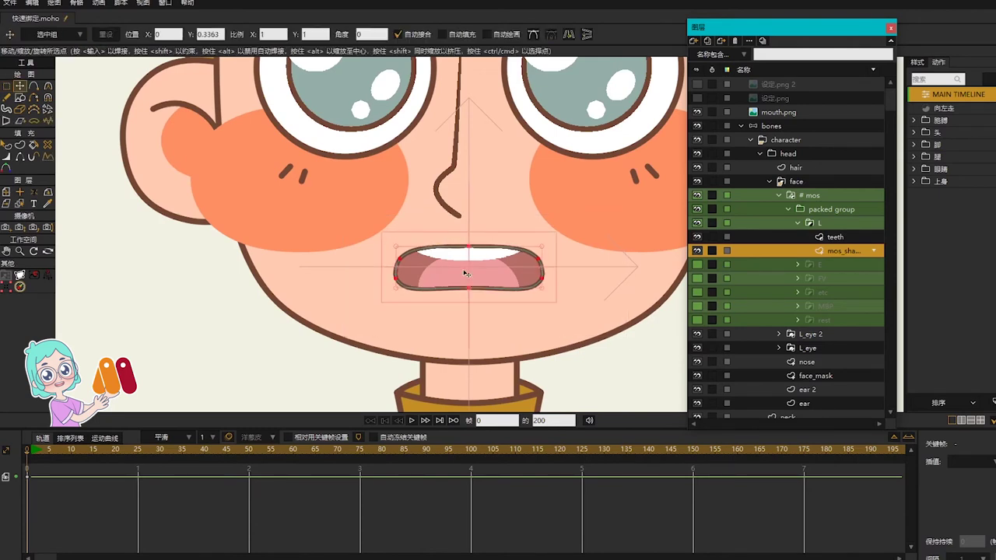
# Lower the two upper corner points of the L mos_shape slightly
pyautogui.press('g')
pyautogui.moveTo(383, 247); pyautogui.dragTo(436, 270)
pyautogui.moveTo(526, 243); pyautogui.dragTo(569, 274)
pyautogui.press('t')
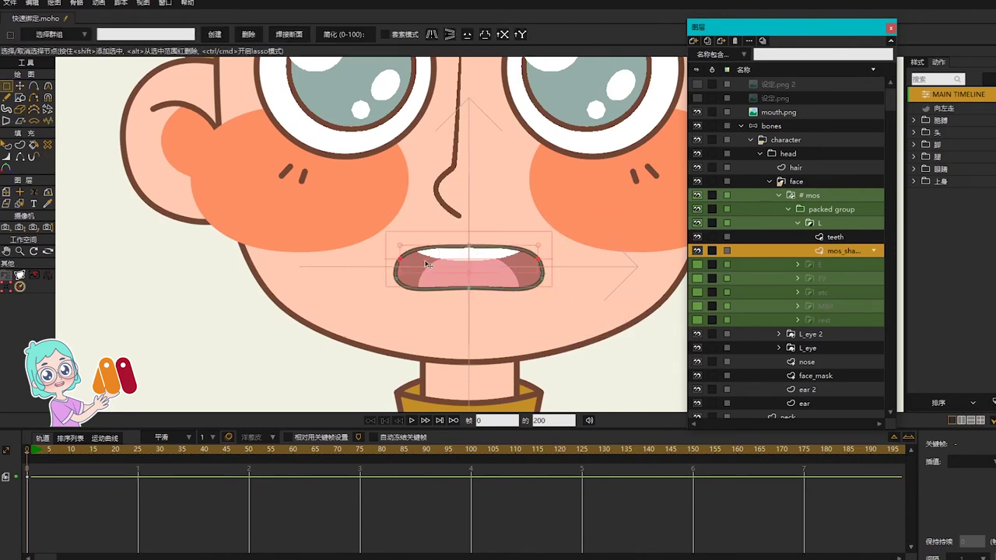
pyautogui.moveTo(401, 259); pyautogui.dragTo(401, 263)
# Move the upper teeth and the tongue's top point in the L teeth layer down to about Y 0.3475
pyautogui.click(833, 240)
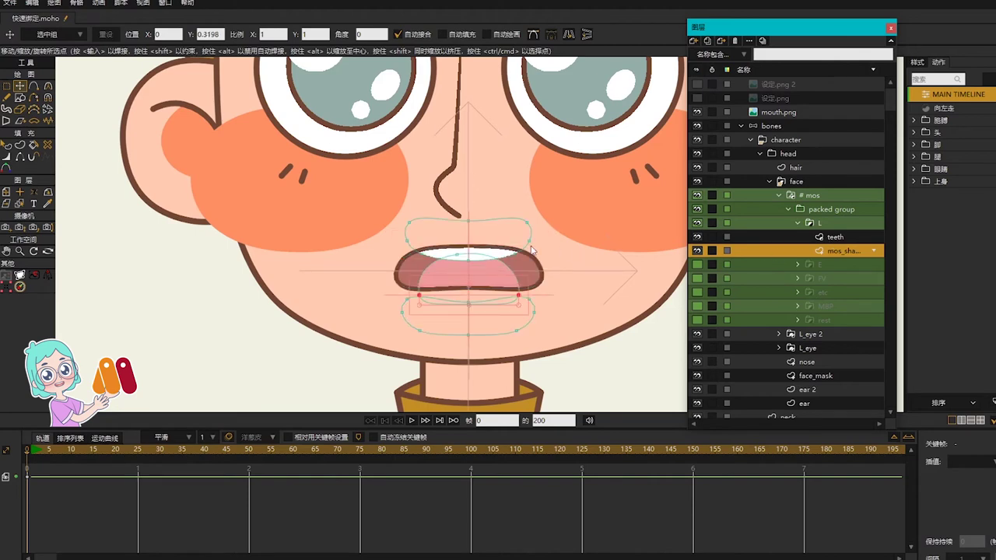
pyautogui.press('g')
pyautogui.moveTo(359, 199); pyautogui.dragTo(562, 274)
pyautogui.press('t')
pyautogui.moveTo(483, 239); pyautogui.dragTo(487, 249)
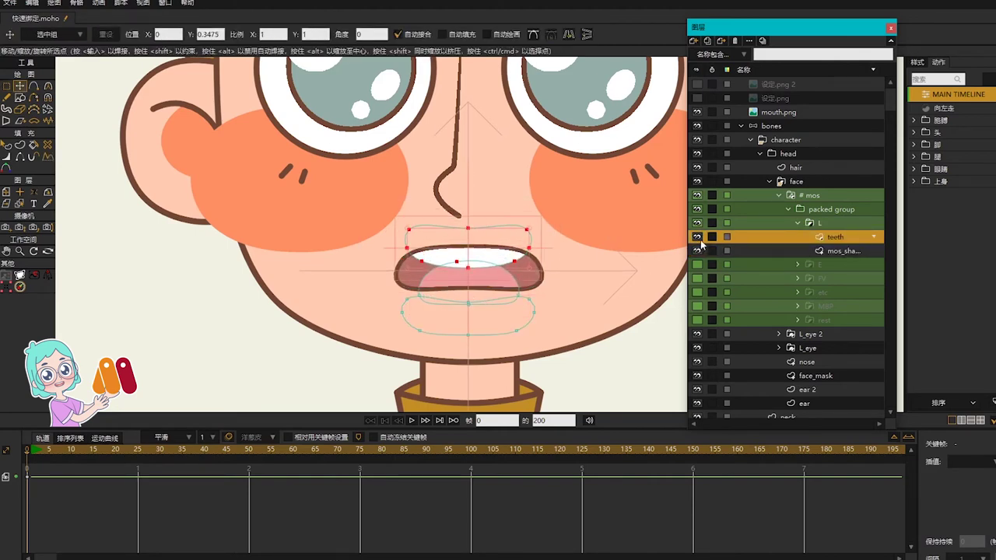
pyautogui.hotkey('alt', 'Left')
pyautogui.scroll(-5, 432, 280)
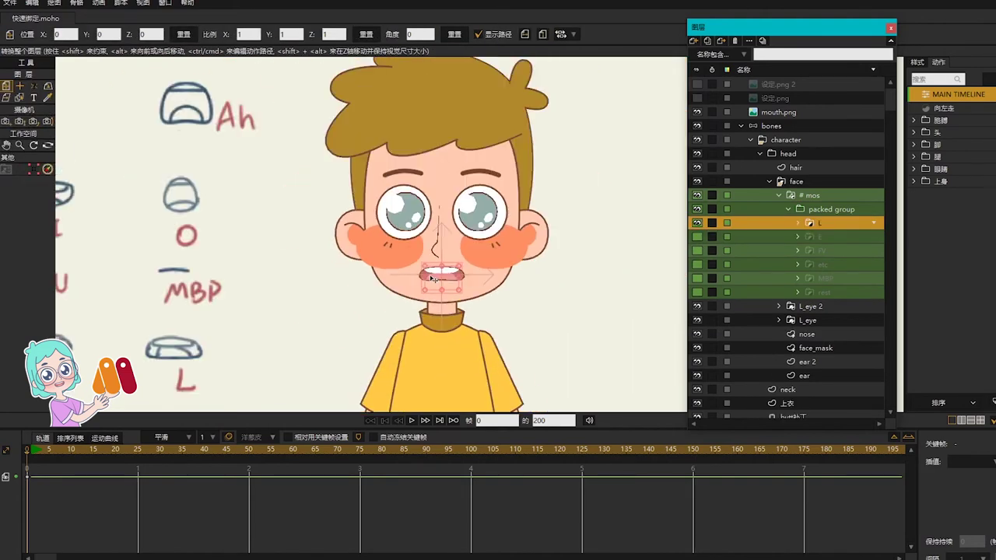
# Narrow the whole L mos_shape slightly and collapse the L group
pyautogui.moveTo(461, 280); pyautogui.dragTo(560, 280)
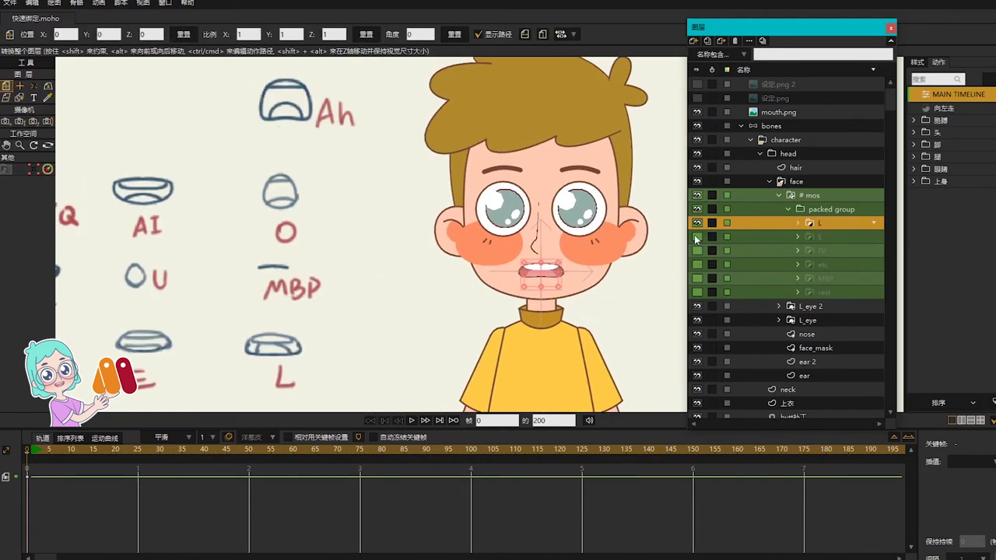
pyautogui.click(799, 223)
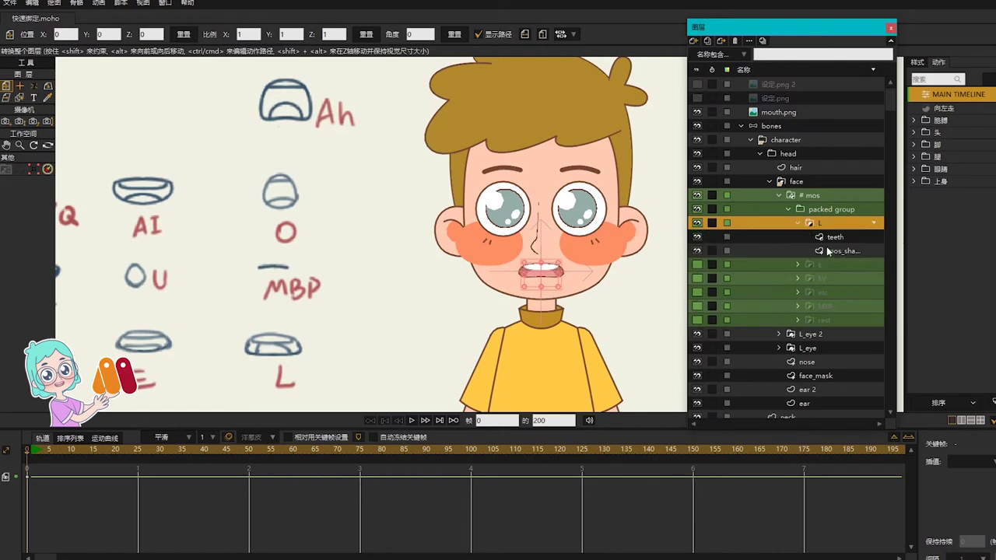
pyautogui.click(817, 249)
pyautogui.scroll(5, 445, 251)
pyautogui.press('t')
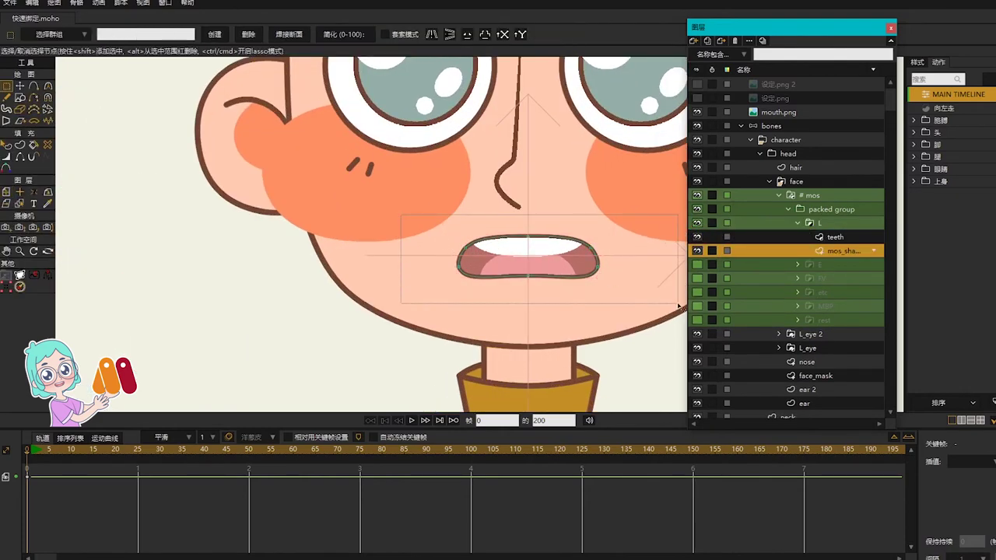
pyautogui.moveTo(459, 257); pyautogui.dragTo(465, 257)
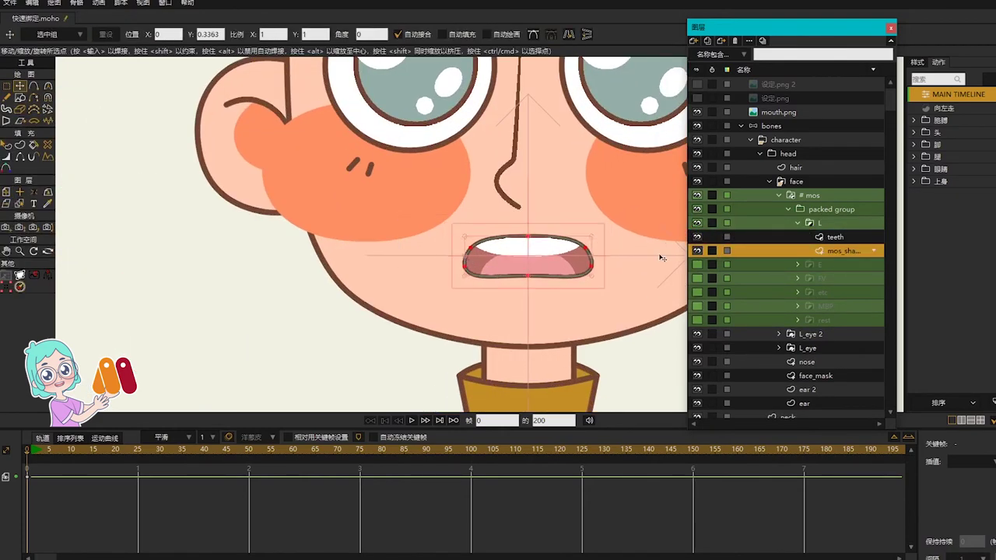
pyautogui.press('Return')
pyautogui.scroll(-5, 539, 246)
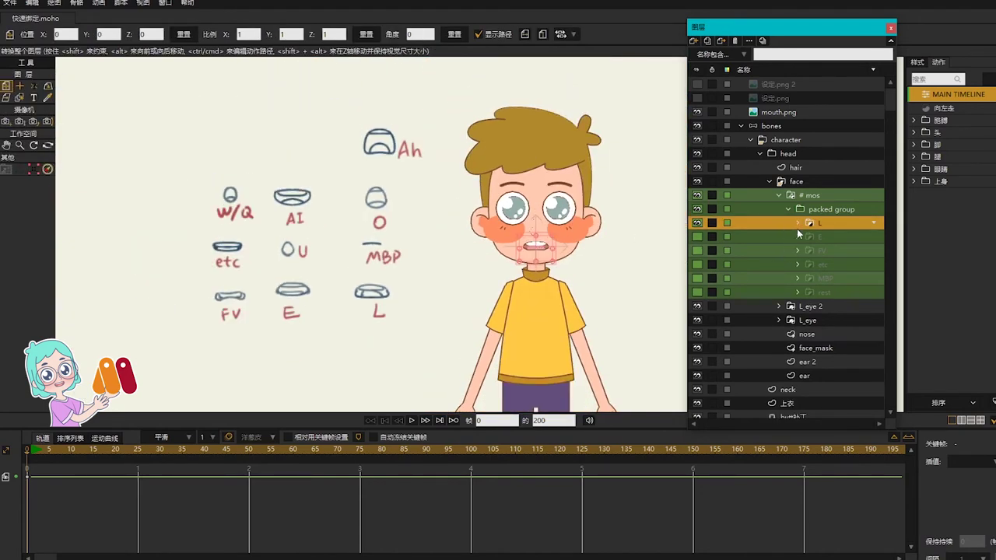
# Duplicate the L mouth group and name the copy AI
pyautogui.click(707, 42)
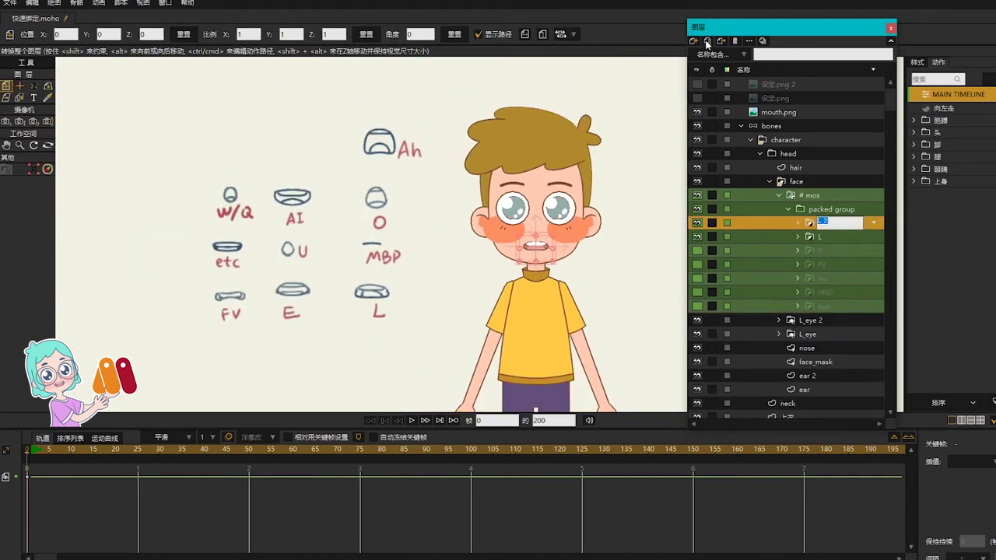
pyautogui.write('AI')
pyautogui.press('Return')
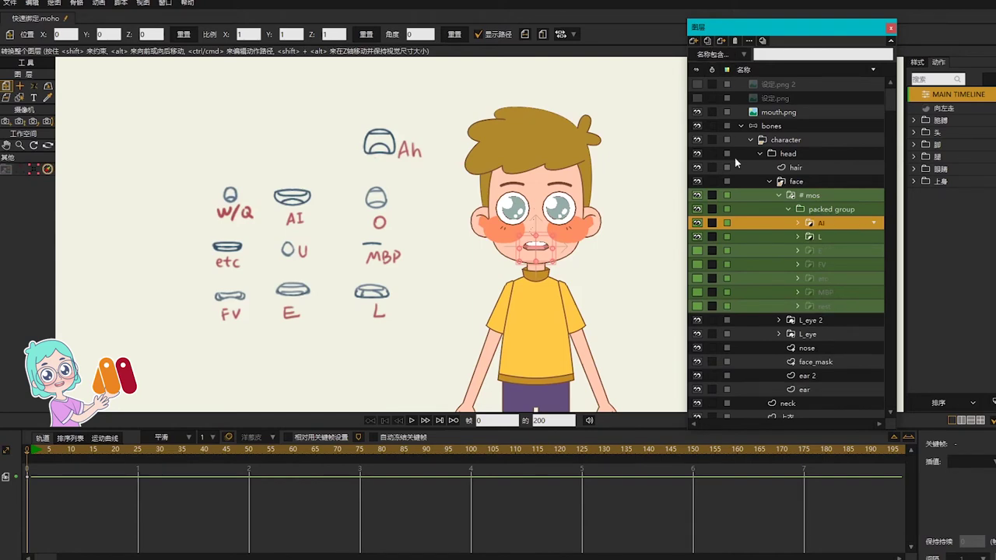
# Raise the two upper corner points of the mos_shape in the AI group slightly
pyautogui.click(798, 222)
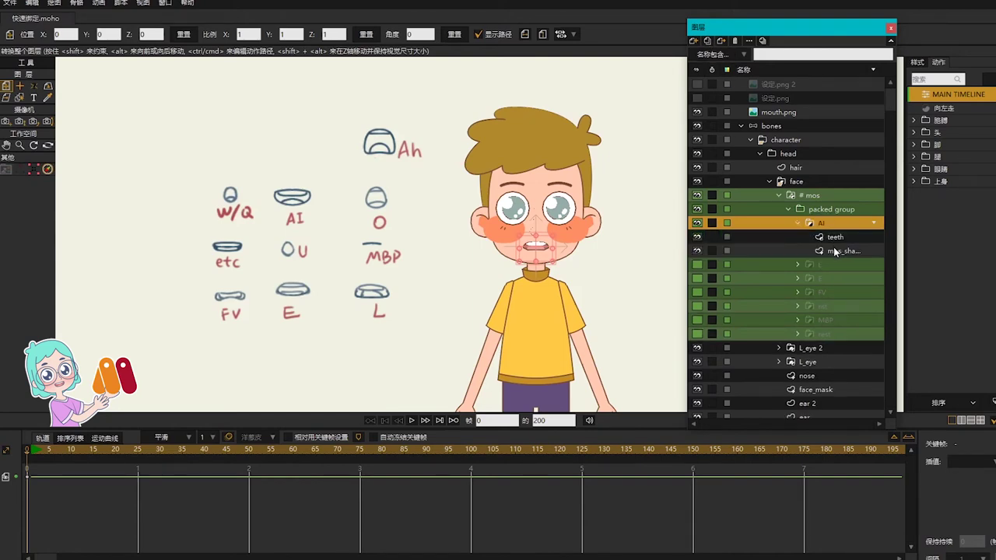
pyautogui.click(834, 251)
pyautogui.scroll(5, 546, 240)
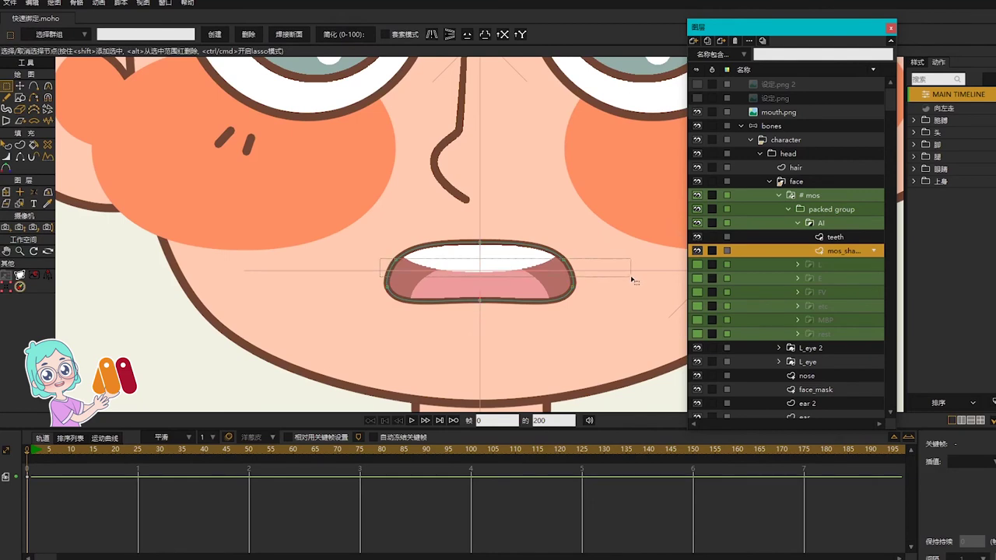
pyautogui.moveTo(380, 258); pyautogui.dragTo(631, 277)
pyautogui.press('t')
pyautogui.moveTo(500, 266); pyautogui.dragTo(506, 258)
pyautogui.press('g')
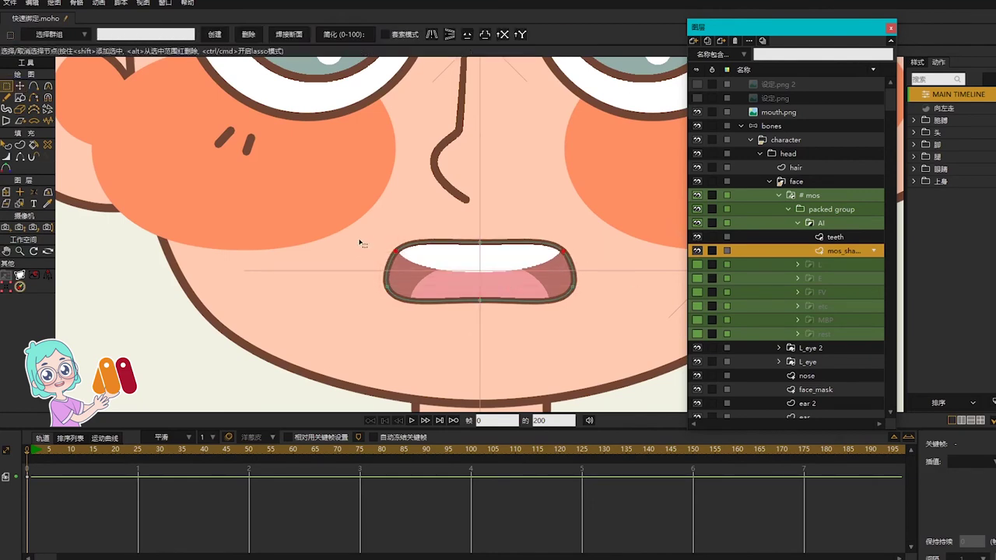
# Widen the upper corners of the AI mos_shape slightly and bring its two lower corner points closer together
pyautogui.moveTo(360, 243); pyautogui.dragTo(586, 269)
pyautogui.press('t')
pyautogui.moveTo(396, 252); pyautogui.dragTo(588, 298)
pyautogui.press('g')
pyautogui.press('t')
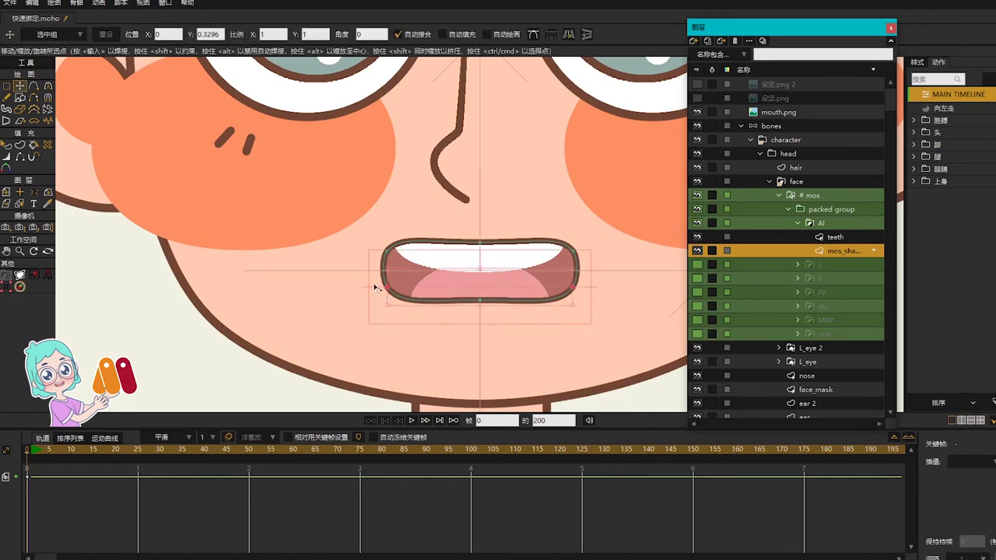
pyautogui.moveTo(385, 287); pyautogui.dragTo(399, 288)
pyautogui.press('g')
# Lower the bottom centre point of the AI mos_shape to about Y 0.3198
pyautogui.click(481, 301)
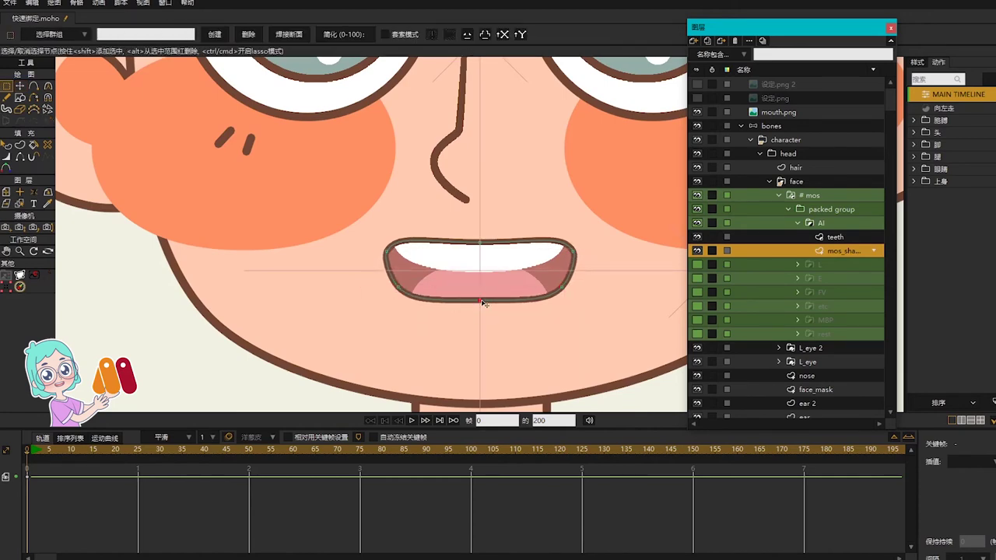
pyautogui.press('t')
pyautogui.moveTo(481, 301); pyautogui.dragTo(481, 311)
pyautogui.scroll(-8, 553, 274)
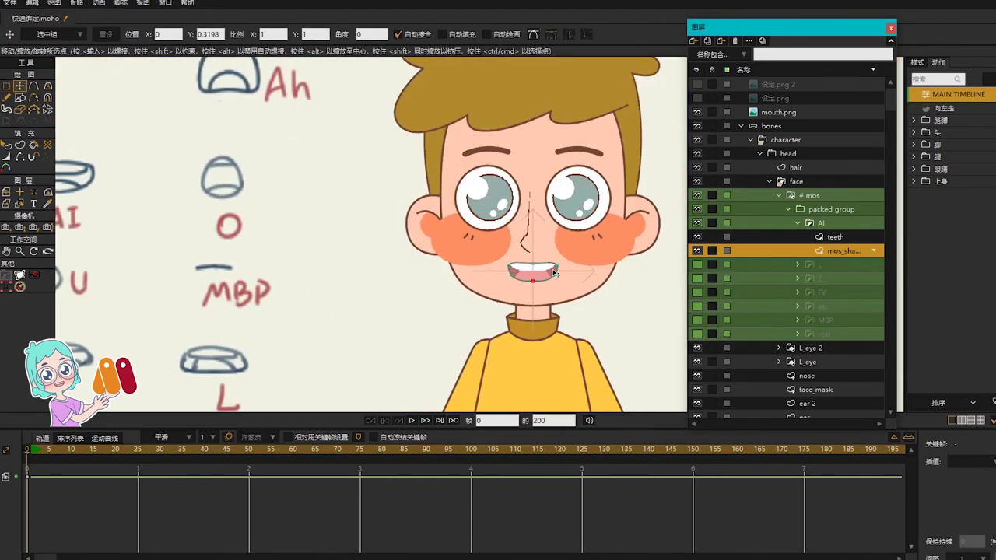
pyautogui.scroll(4, 559, 272)
# Lower the tongue in the AI teeth layer and raise the upper teeth to about Y 0.3516
pyautogui.click(834, 237)
pyautogui.scroll(3, 467, 288)
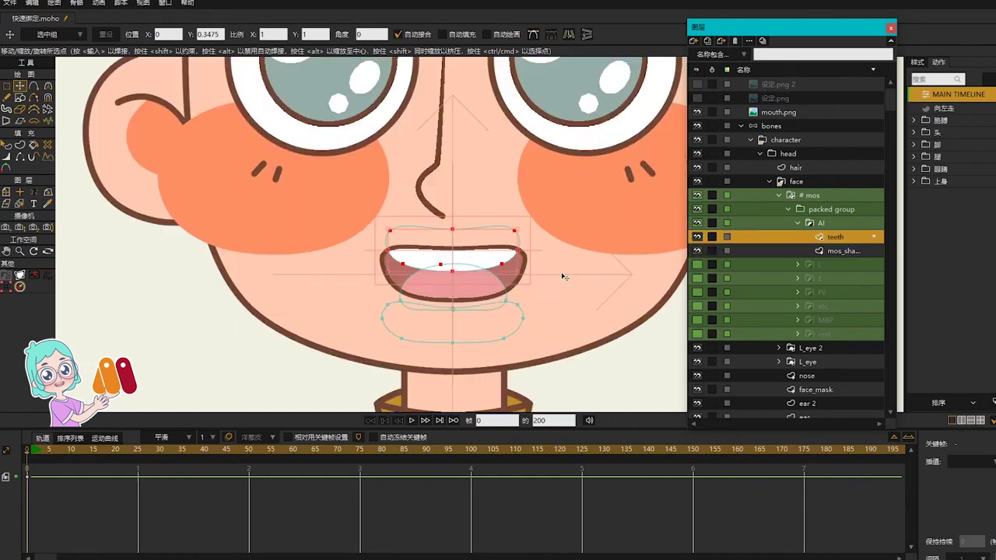
pyautogui.moveTo(475, 300); pyautogui.dragTo(475, 303)
pyautogui.press('g')
pyautogui.click(463, 252)
pyautogui.press('t')
pyautogui.moveTo(463, 253); pyautogui.dragTo(465, 250)
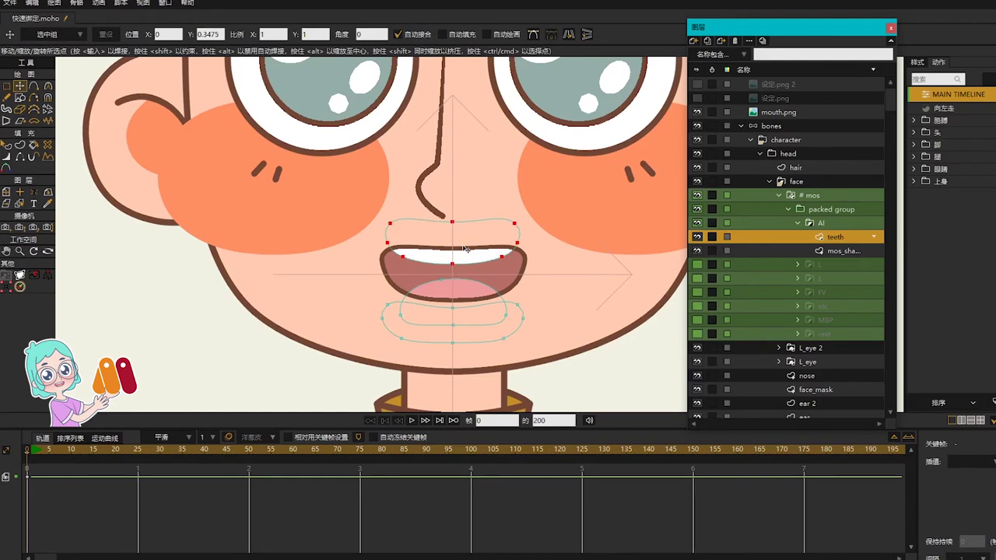
pyautogui.scroll(-3, 476, 268)
pyautogui.scroll(-3, 498, 267)
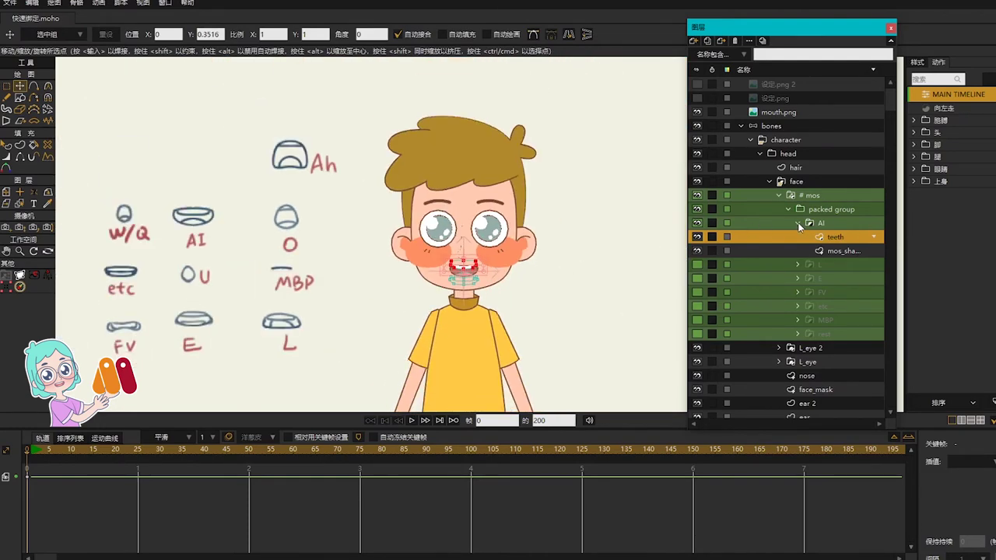
# Collapse the AI mouth group, duplicate it and name the copy Ah
pyautogui.click(798, 223)
pyautogui.click(707, 41)
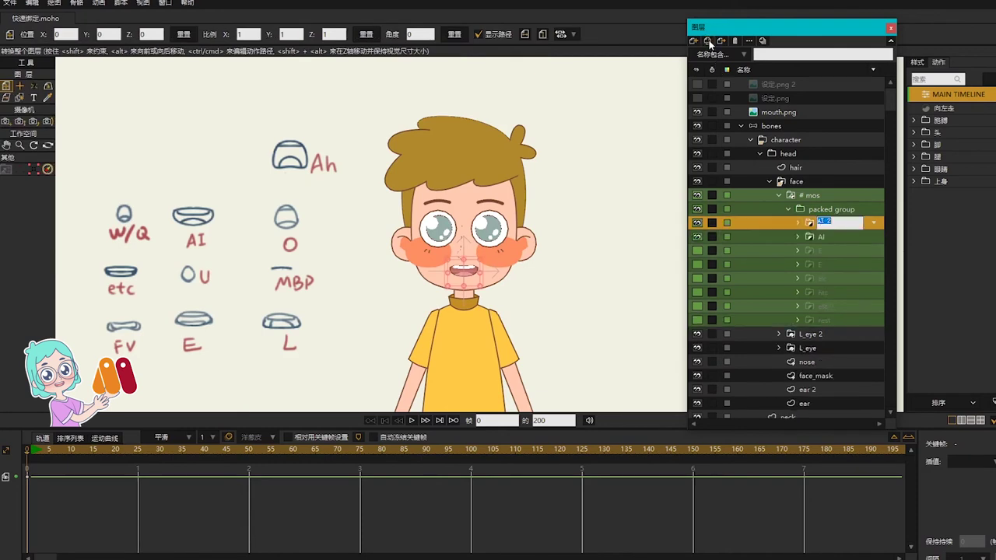
pyautogui.write('AHAh')
pyautogui.press('Return')
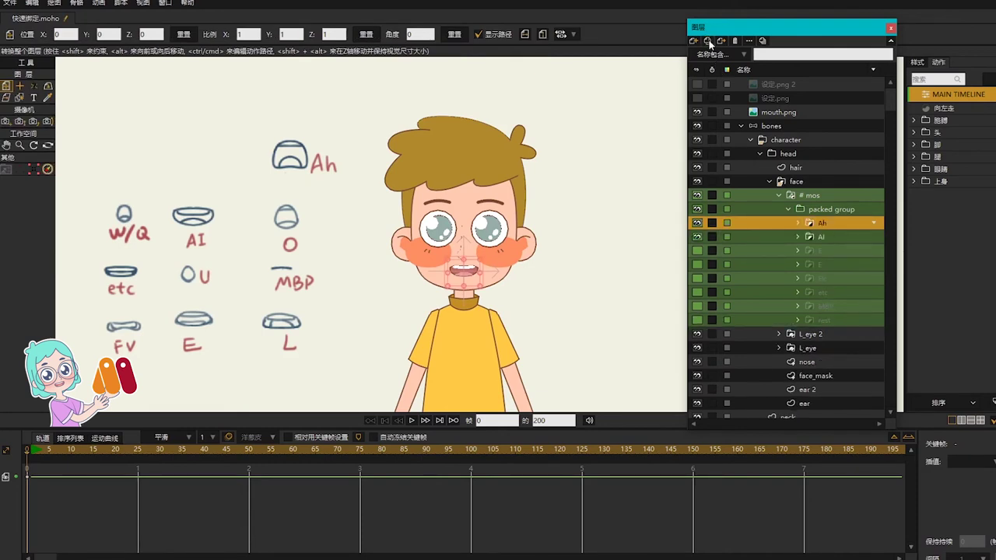
# Raise the top centre point of the Ah mos_shape to about Y 0.3485 to arch the upper lip
pyautogui.click(798, 224)
pyautogui.click(839, 253)
pyautogui.scroll(7, 467, 269)
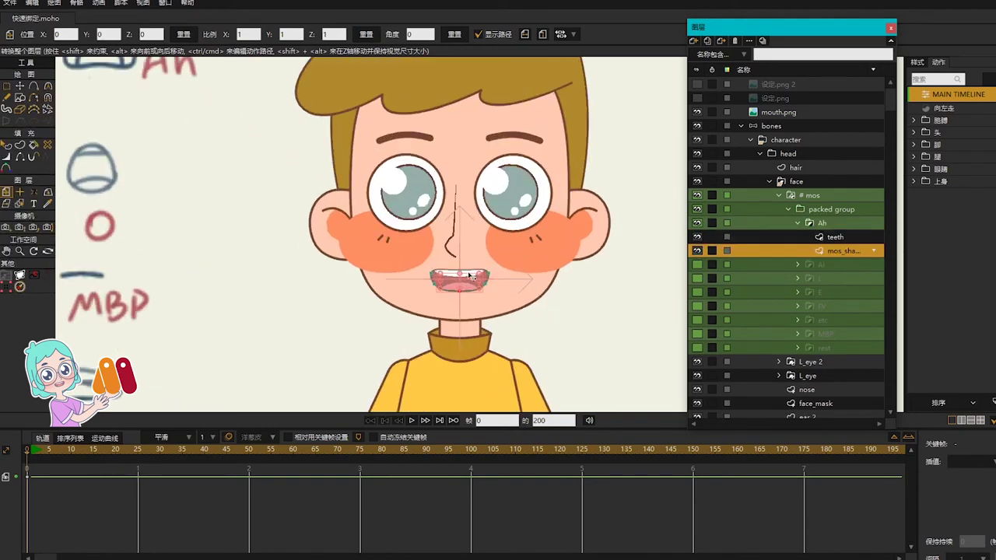
pyautogui.press('t')
pyautogui.moveTo(446, 267); pyautogui.dragTo(449, 247)
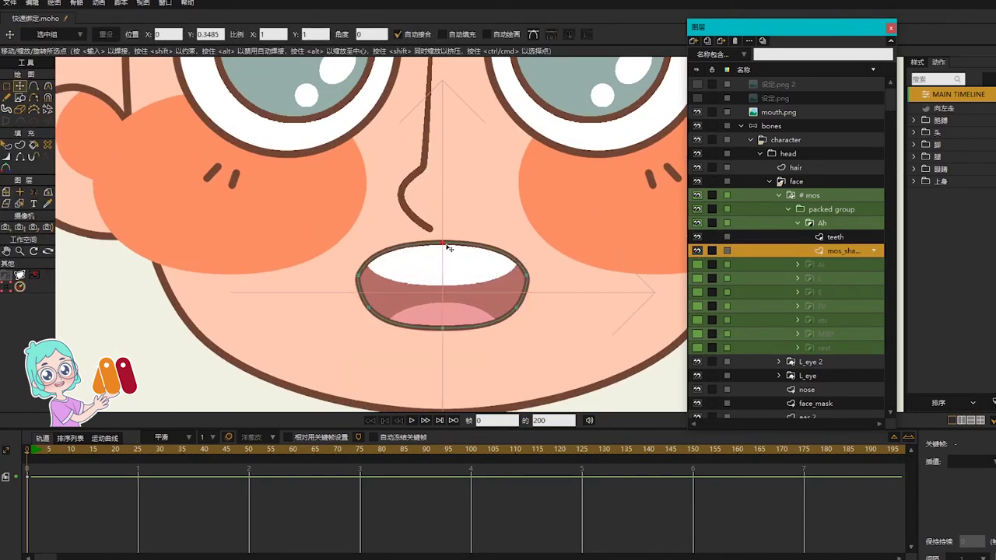
# Reshape the left side of the Ah mos_shape by moving its corner points, and lower the bottom centre point
pyautogui.moveTo(361, 276); pyautogui.dragTo(365, 322)
pyautogui.press('c')
pyautogui.press('t')
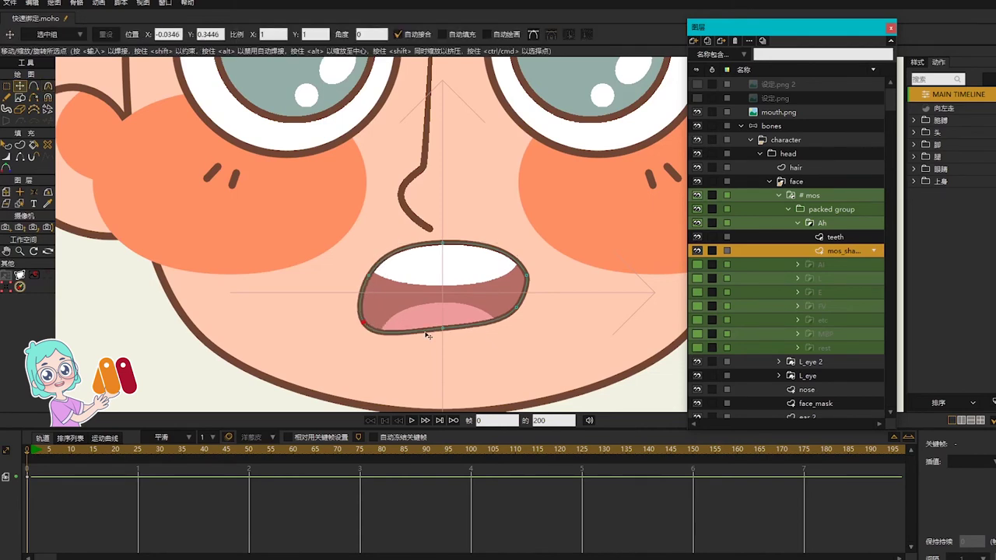
pyautogui.moveTo(443, 328); pyautogui.dragTo(445, 339)
pyautogui.press('Return')
# Mirror the left half of the Ah mos_shape onto its right half with the script, using the top centre point
pyautogui.press('g')
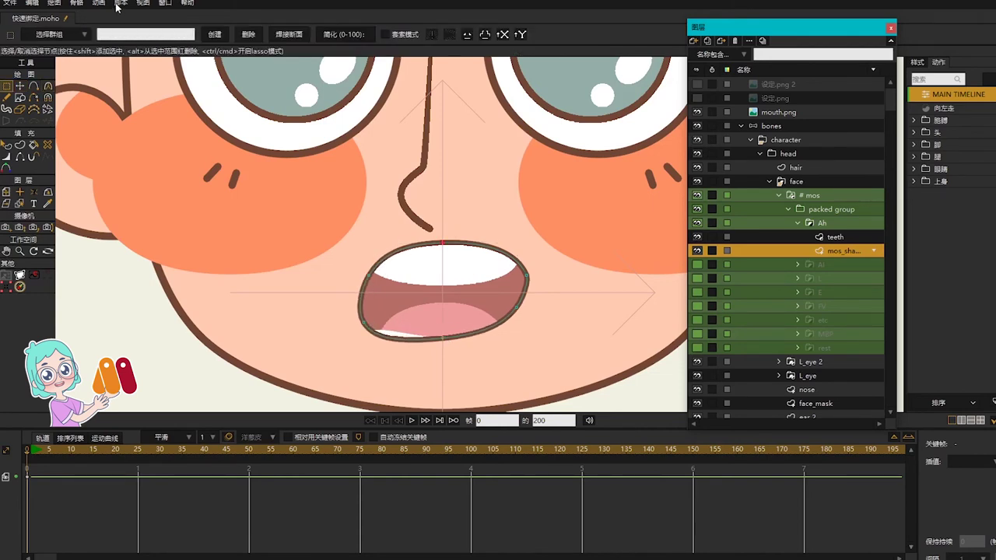
pyautogui.click(136, 5)
pyautogui.moveTo(122, 4)
pyautogui.moveTo(146, 15)
pyautogui.click(204, 17)
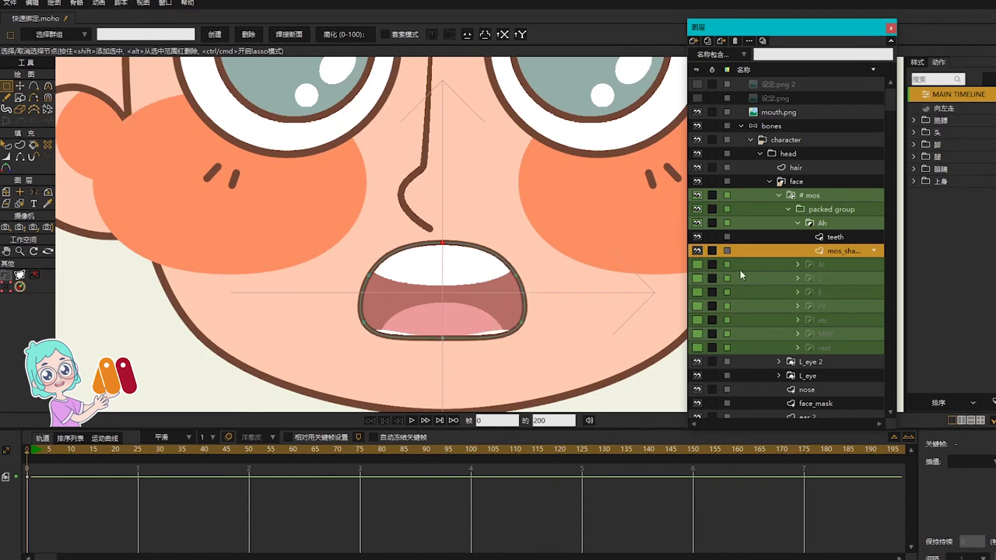
# Raise the upper teeth in the Ah teeth layer and lower the bottom teeth to about Y 0.2976
pyautogui.click(835, 237)
pyautogui.press('t')
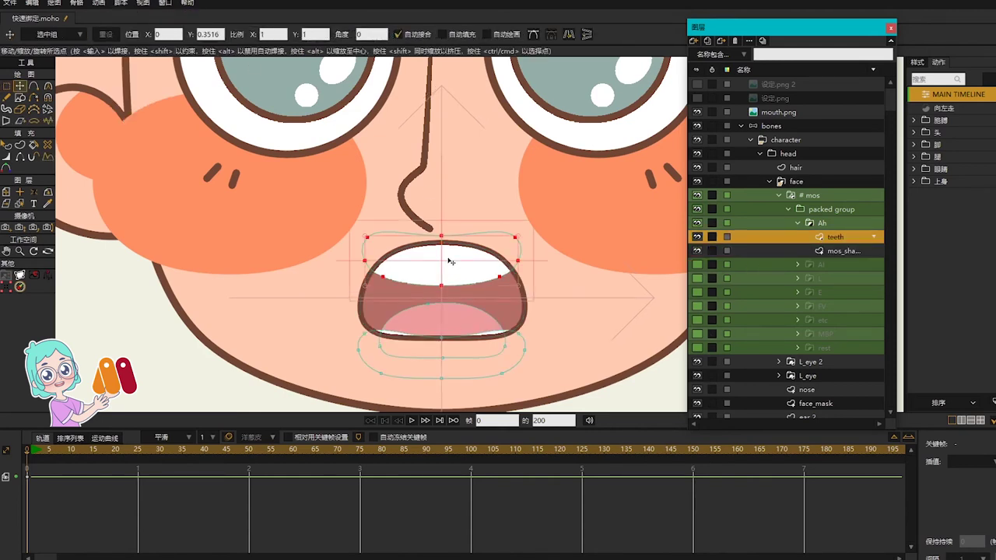
pyautogui.moveTo(452, 260); pyautogui.dragTo(450, 236)
pyautogui.click(493, 365)
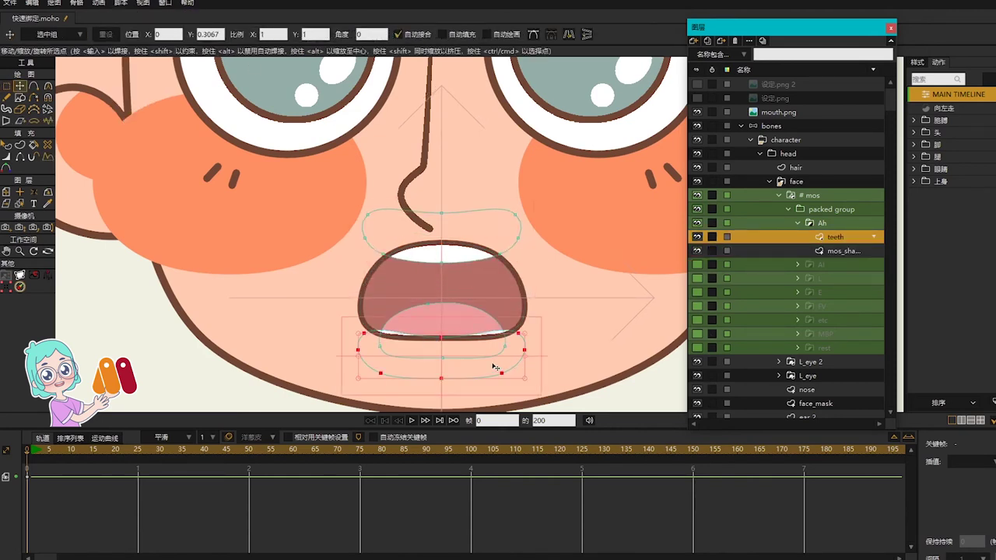
pyautogui.moveTo(461, 368); pyautogui.dragTo(461, 386)
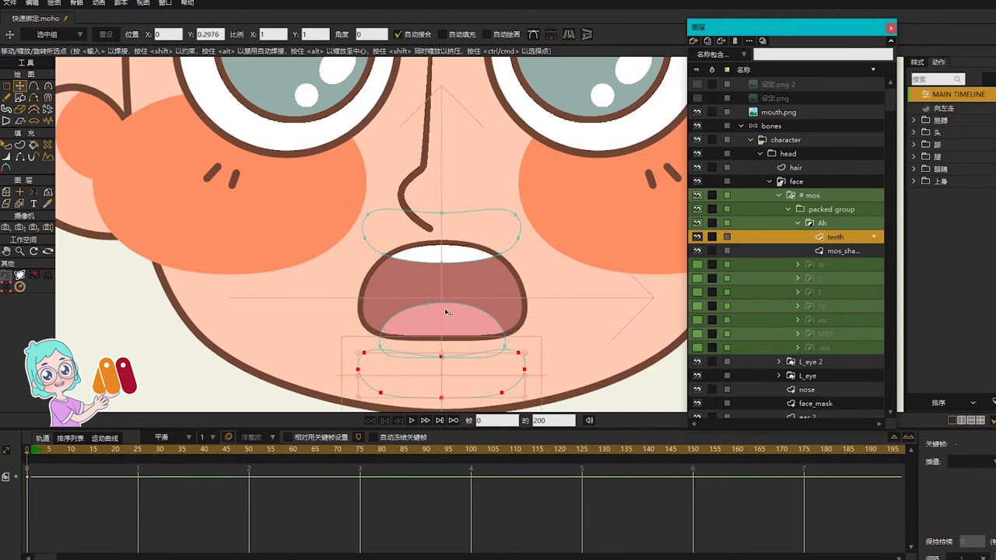
# Lower the tongue in the Ah teeth layer to about Y 0.3151
pyautogui.scroll(-3, 447, 312)
pyautogui.click(450, 302)
pyautogui.scroll(2, 450, 302)
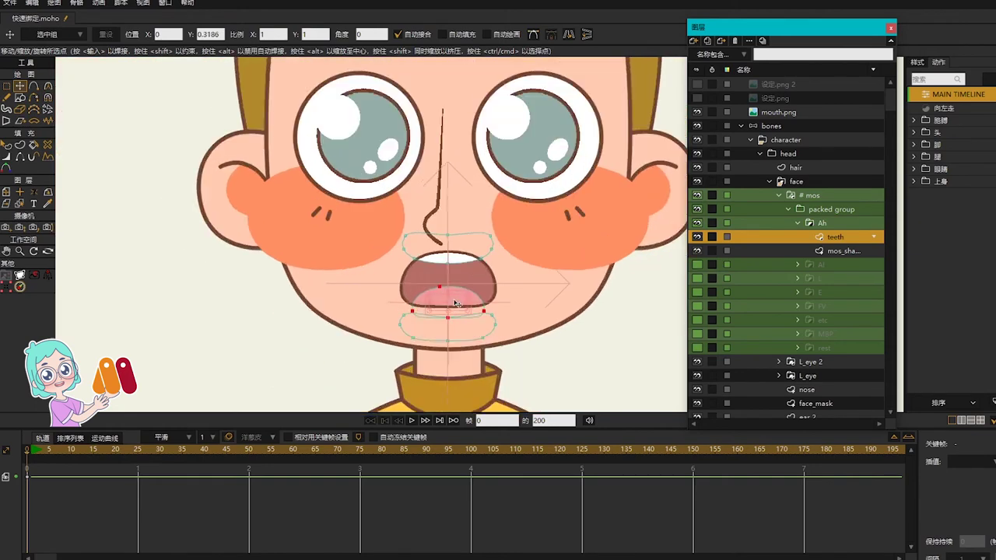
pyautogui.scroll(-2, 507, 295)
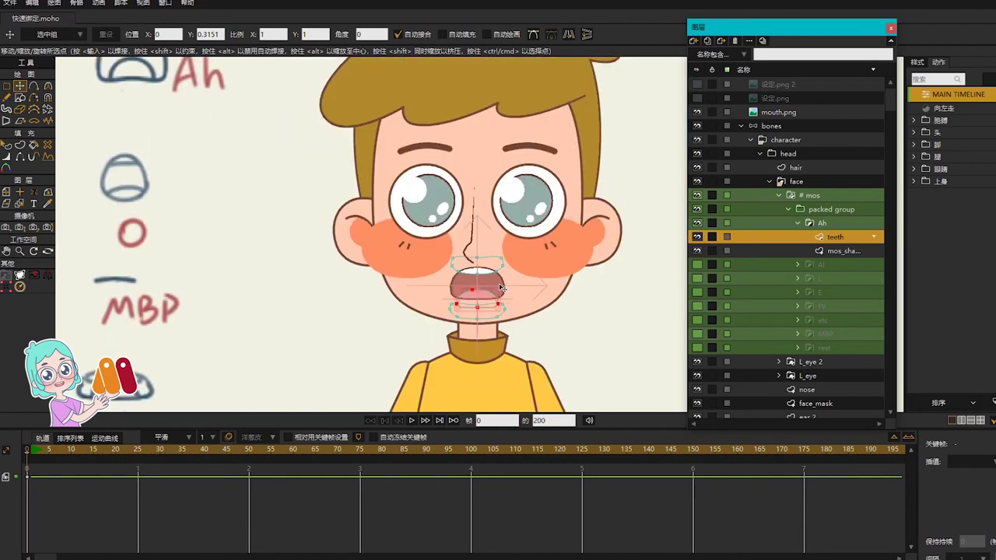
pyautogui.scroll(-2, 502, 288)
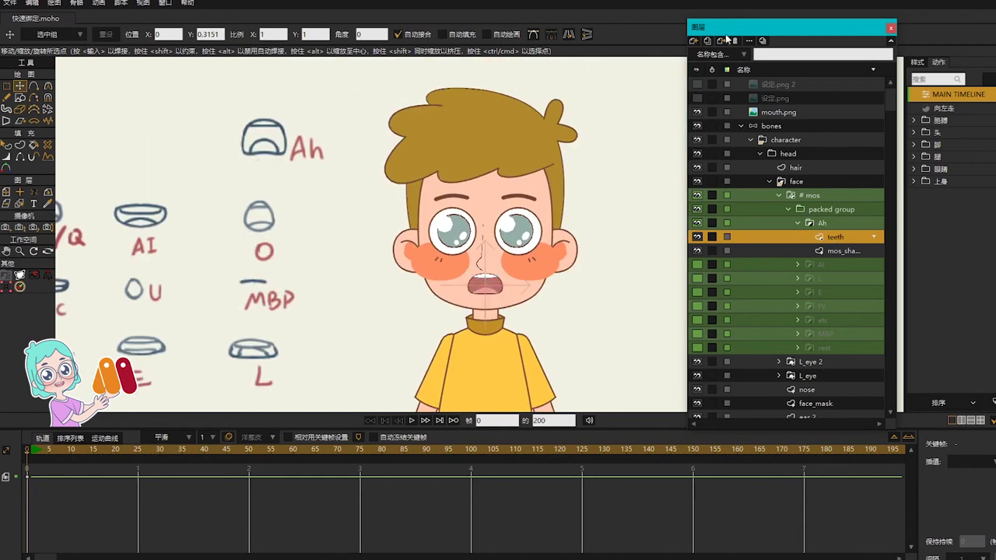
# Duplicate the Ah mouth group, name the copy O and hide the Ah group
pyautogui.click(823, 222)
pyautogui.click(708, 41)
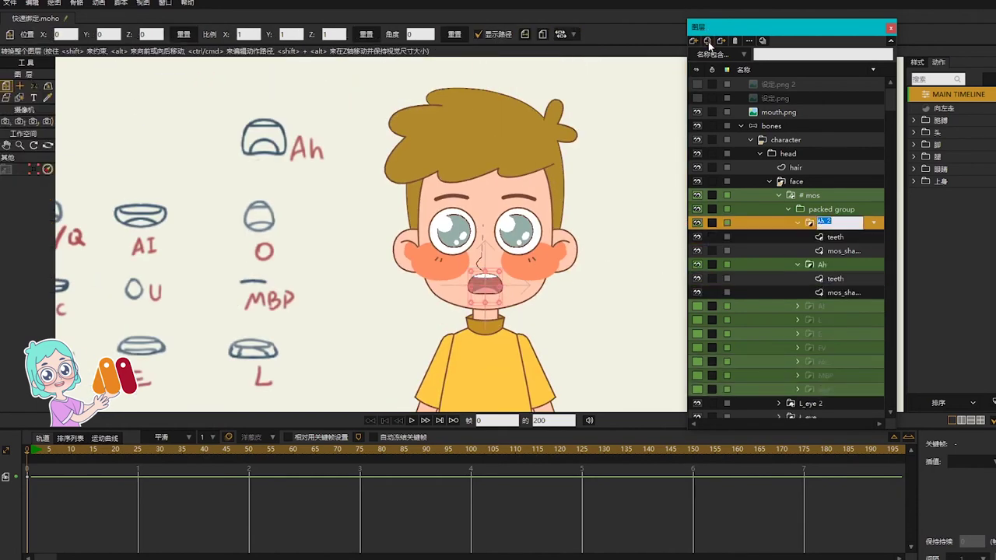
pyautogui.write('O')
pyautogui.press('Return')
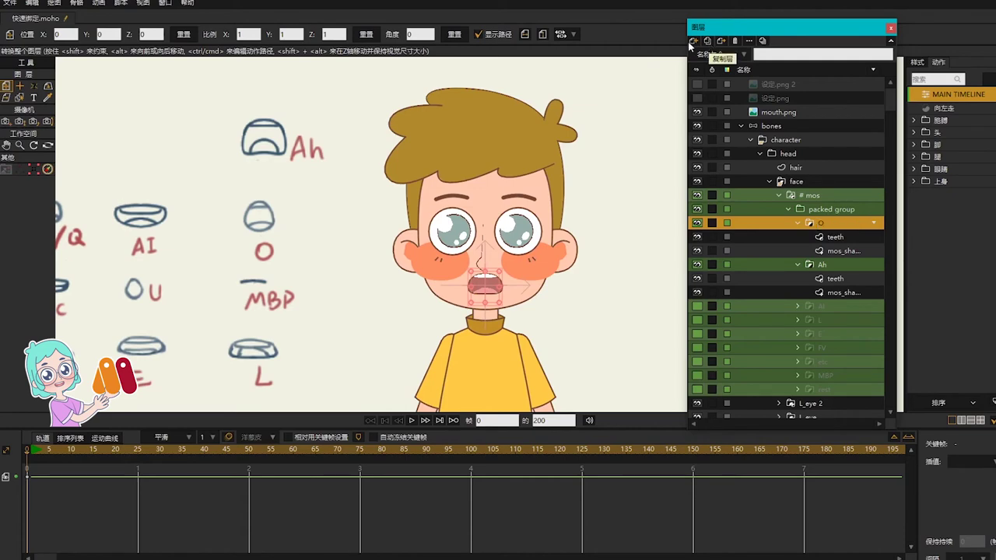
pyautogui.click(697, 265)
# Scale down the whole mos_shape in the O group into a smaller mouth opening
pyautogui.click(872, 250)
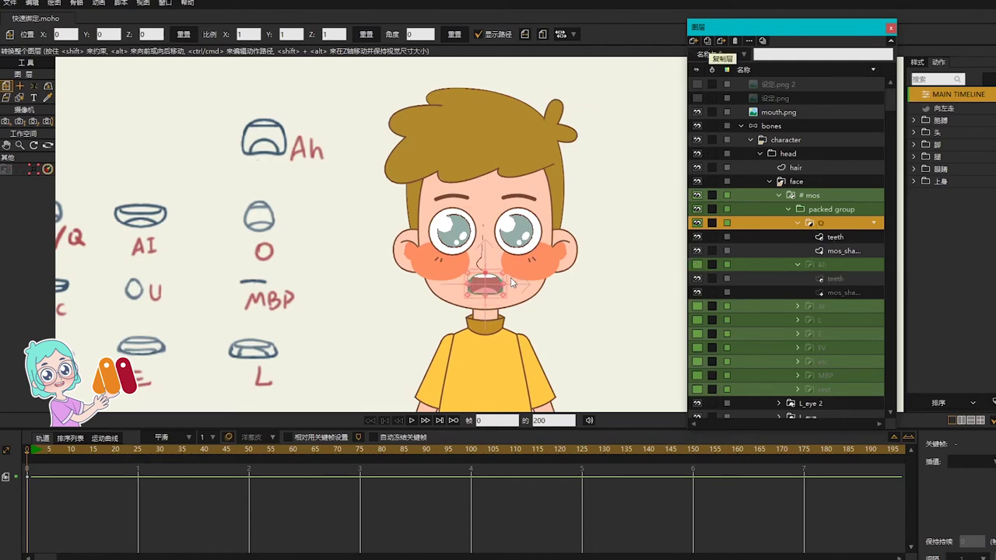
pyautogui.scroll(4, 508, 278)
pyautogui.press('g')
pyautogui.moveTo(393, 239); pyautogui.dragTo(587, 369)
pyautogui.scroll(3, 465, 280)
pyautogui.press('t')
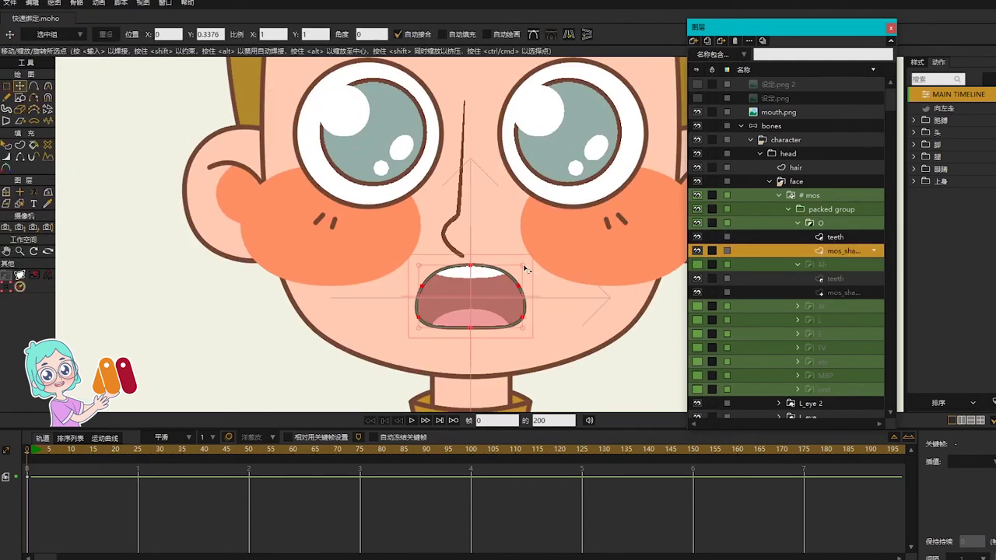
pyautogui.moveTo(527, 269); pyautogui.dragTo(495, 289)
pyautogui.scroll(2, 496, 299)
pyautogui.press('g')
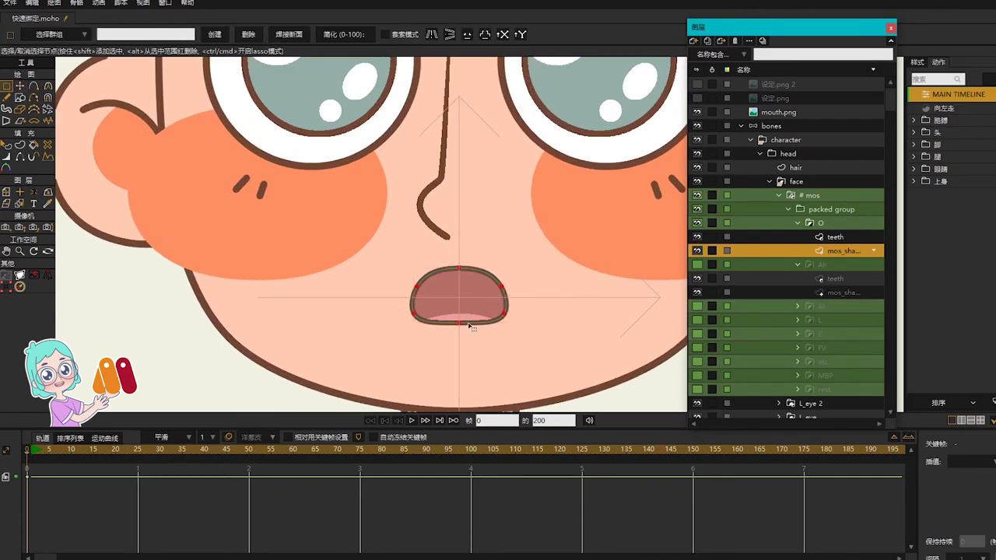
# Lower the bottom centre point of the O mos_shape to about Y 0.3190 and narrow the whole shape
pyautogui.click(460, 325)
pyautogui.press('t')
pyautogui.moveTo(459, 327); pyautogui.dragTo(460, 337)
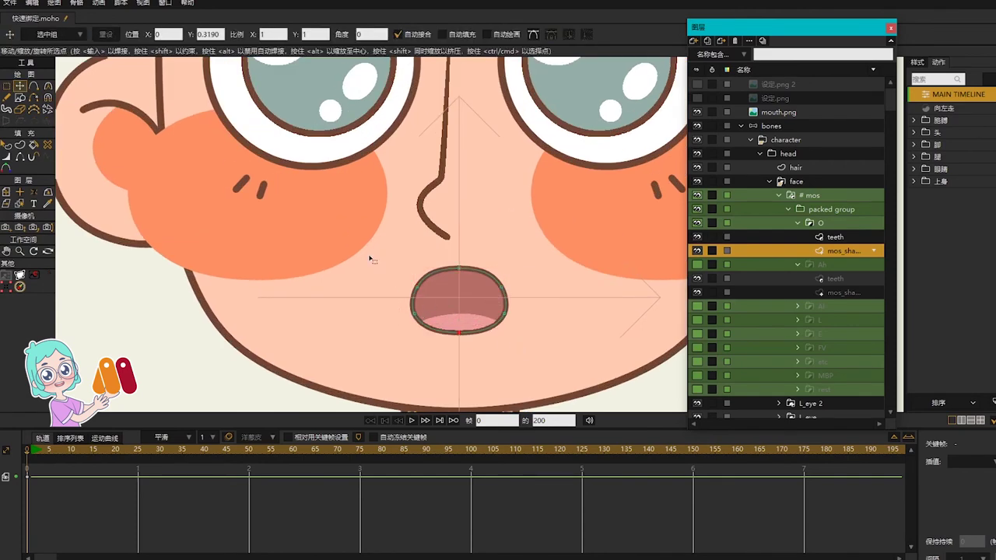
pyautogui.press('g')
pyautogui.moveTo(370, 259); pyautogui.dragTo(562, 363)
pyautogui.press('t')
pyautogui.moveTo(407, 298); pyautogui.dragTo(436, 281)
# Round the left side of the O mos_shape by adjusting its upper-left point and curvature
pyautogui.press('g')
pyautogui.click(428, 287)
pyautogui.press('t')
pyautogui.press('c')
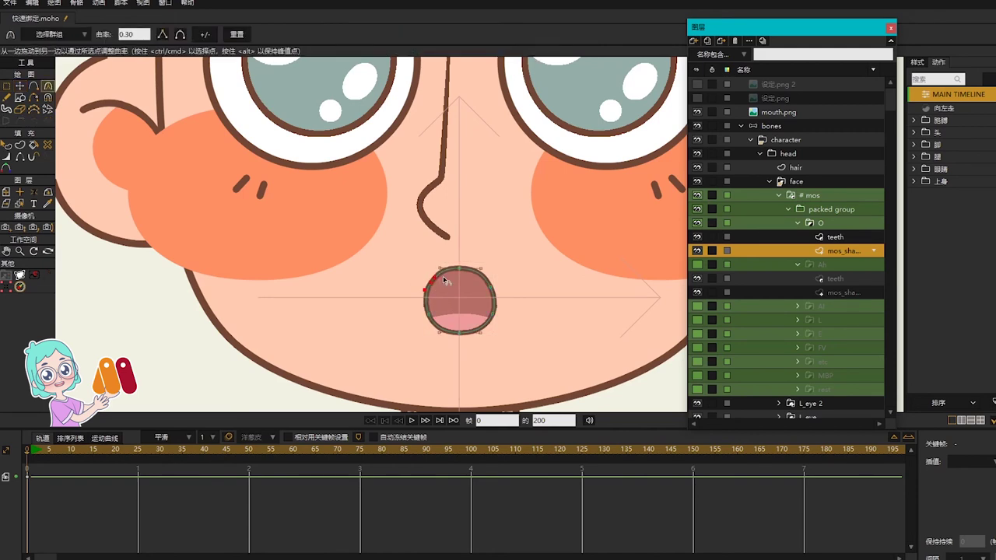
pyautogui.press('t')
pyautogui.scroll(4, 427, 285)
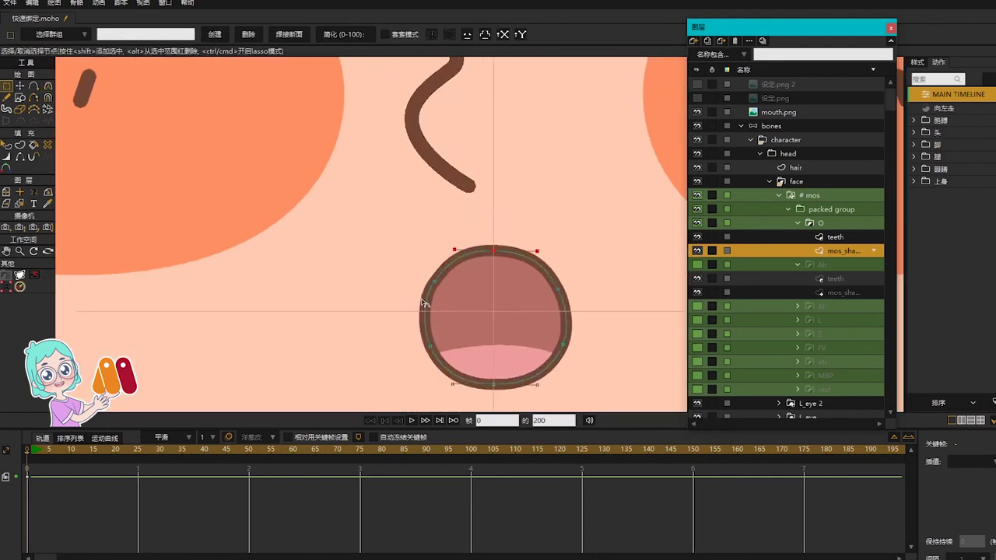
pyautogui.press('c')
pyautogui.moveTo(422, 298); pyautogui.dragTo(425, 300)
# Mirror the left half of the O mos_shape onto its right half with the script
pyautogui.press('g')
pyautogui.click(122, 3)
pyautogui.moveTo(137, 15)
pyautogui.click(207, 18)
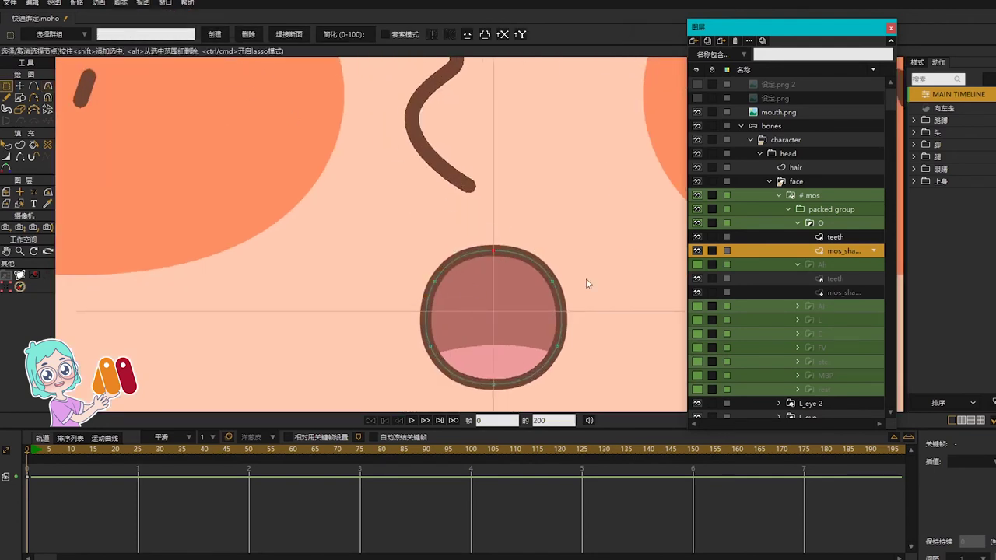
# Move the upper teeth in the O teeth layer down to about Y 0.3571
pyautogui.scroll(-6, 631, 256)
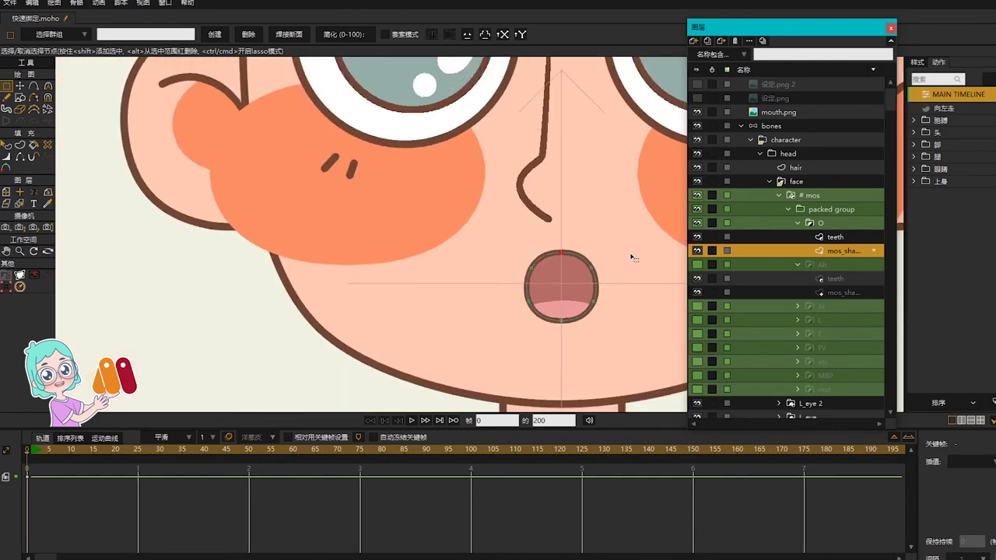
pyautogui.click(835, 237)
pyautogui.scroll(5, 545, 265)
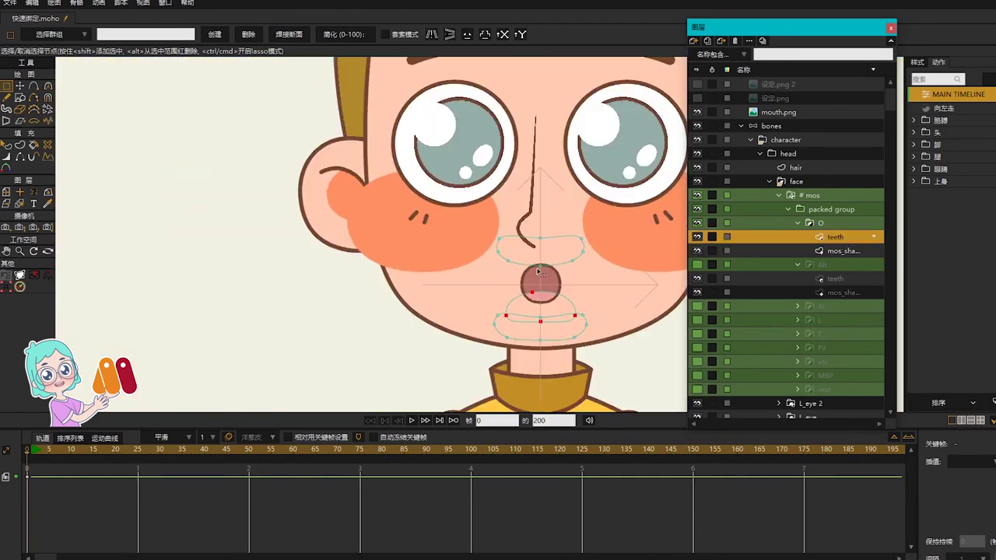
pyautogui.press('t')
pyautogui.moveTo(553, 260); pyautogui.dragTo(553, 258)
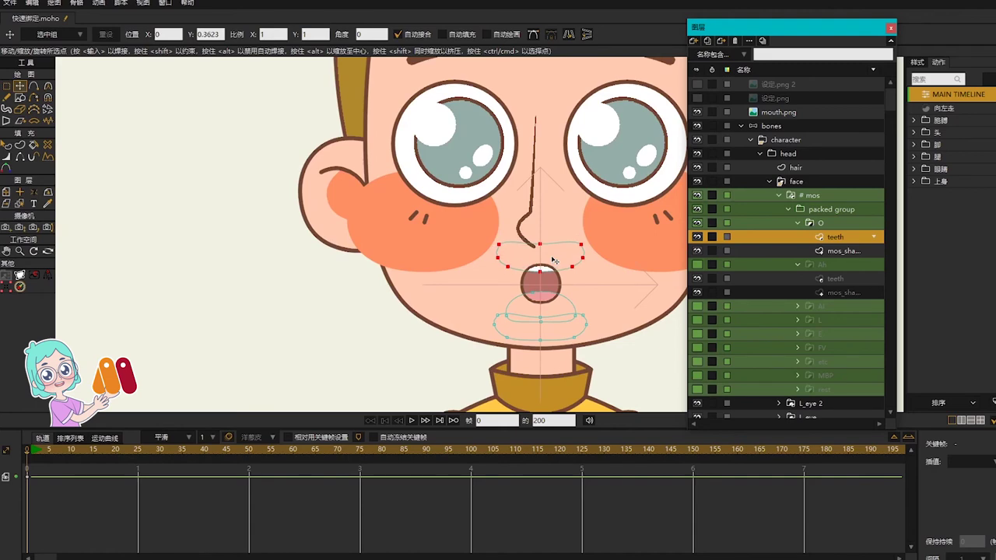
pyautogui.scroll(-4, 554, 259)
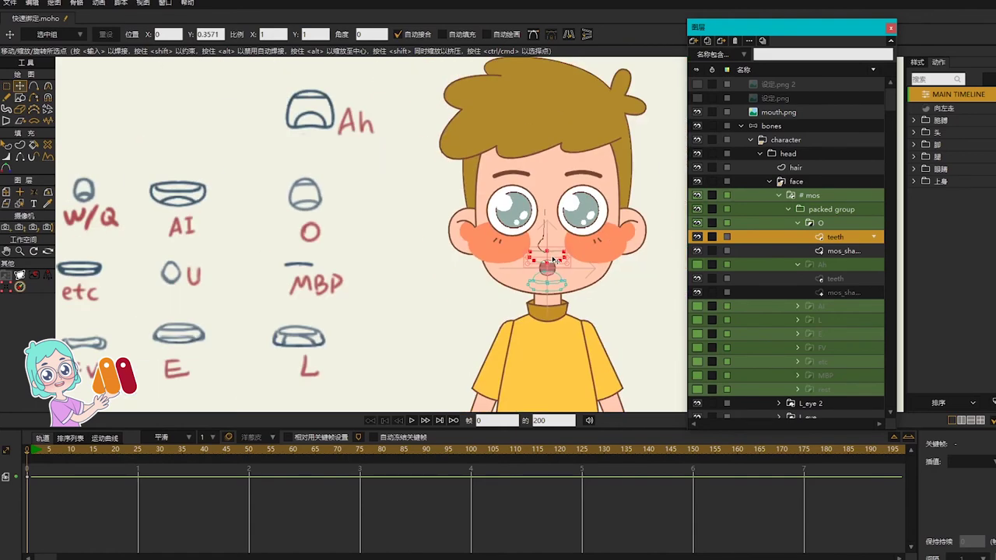
# Duplicate the O mouth group and name the copy U
pyautogui.click(811, 223)
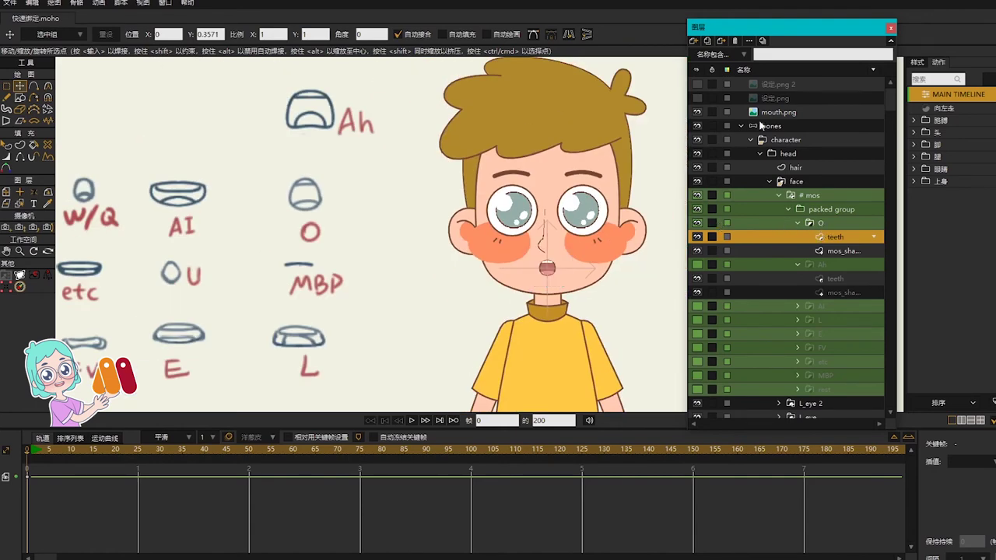
pyautogui.click(707, 40)
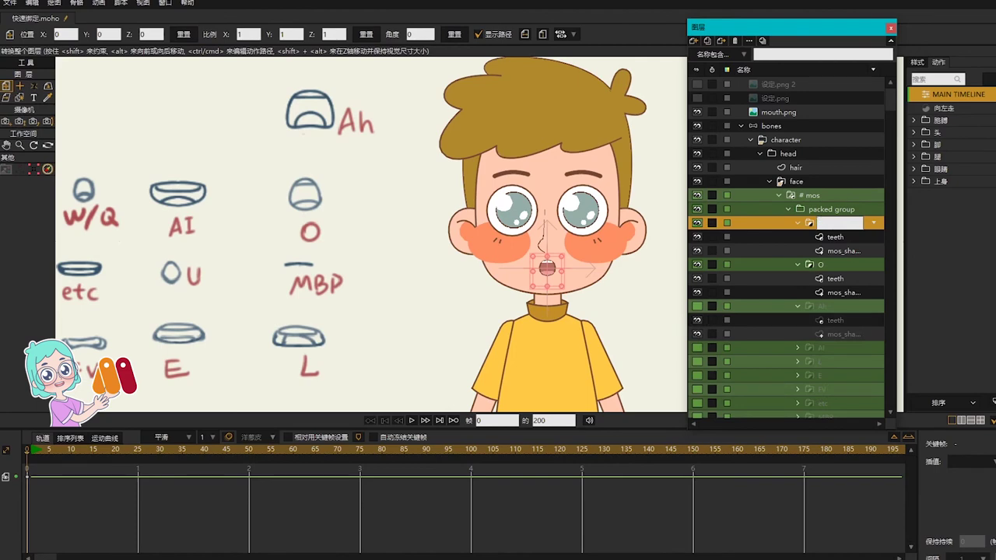
pyautogui.write('U')
pyautogui.press('Return')
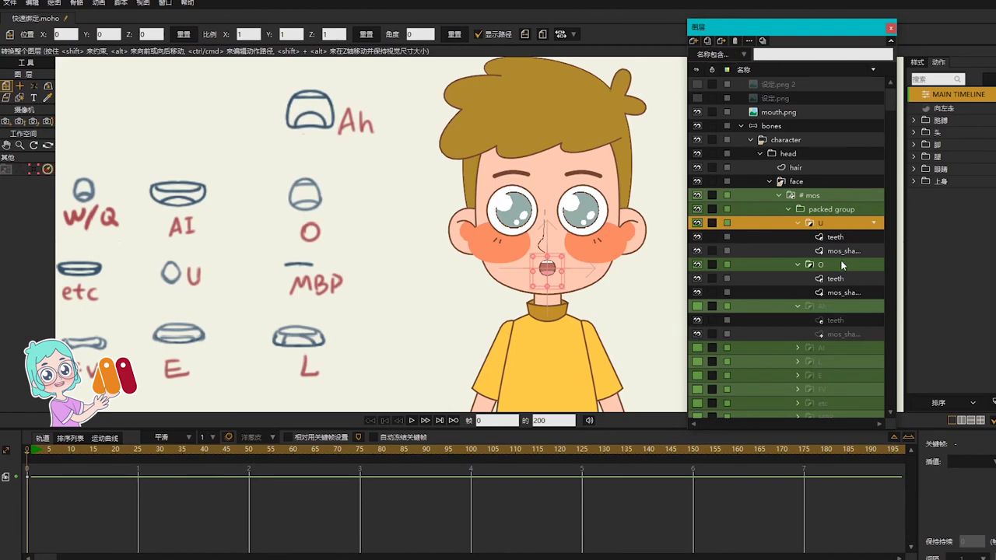
# Scale down the whole mos_shape in the U group evenly and hide the O group
pyautogui.click(844, 251)
pyautogui.scroll(5, 537, 265)
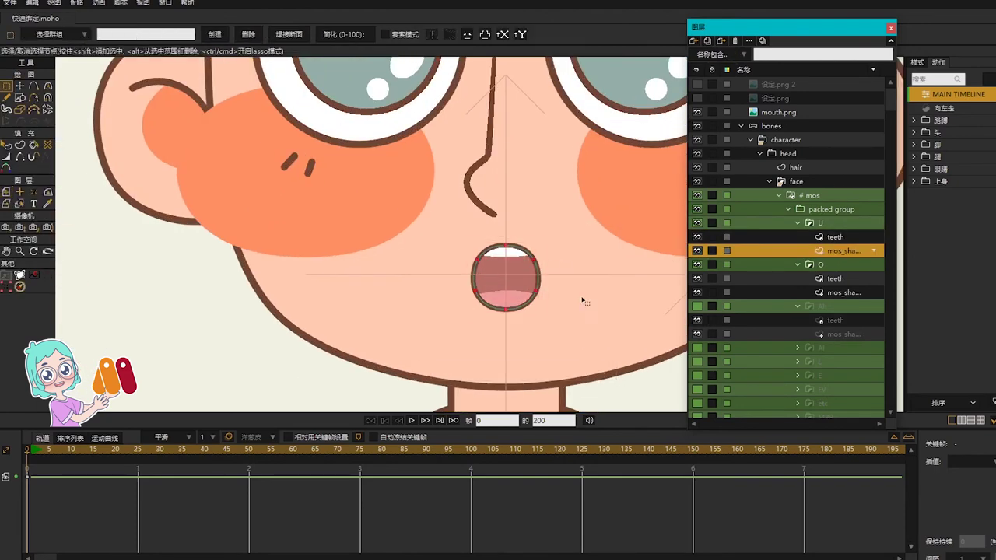
pyautogui.press('t')
pyautogui.moveTo(539, 245); pyautogui.dragTo(529, 255)
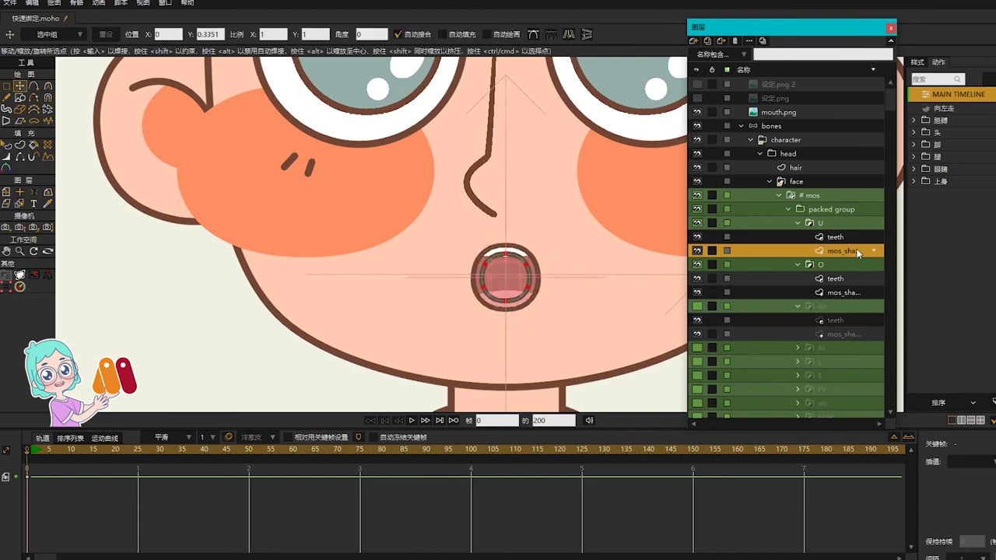
pyautogui.click(698, 265)
pyautogui.scroll(-6, 592, 272)
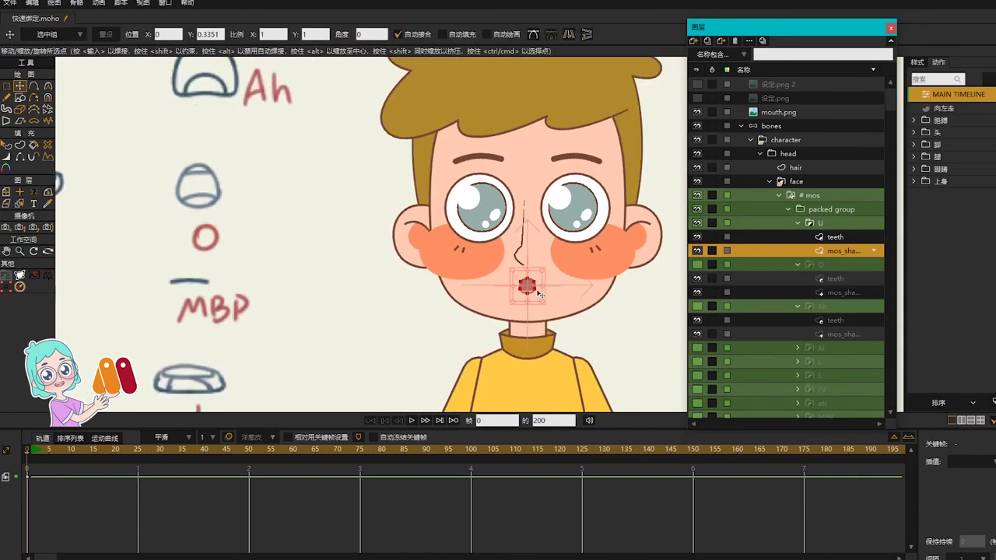
# Move the tongue in the U teeth layer down to about Y 0.3077, out of the mouth opening
pyautogui.scroll(3, 661, 273)
pyautogui.click(844, 239)
pyautogui.scroll(3, 538, 253)
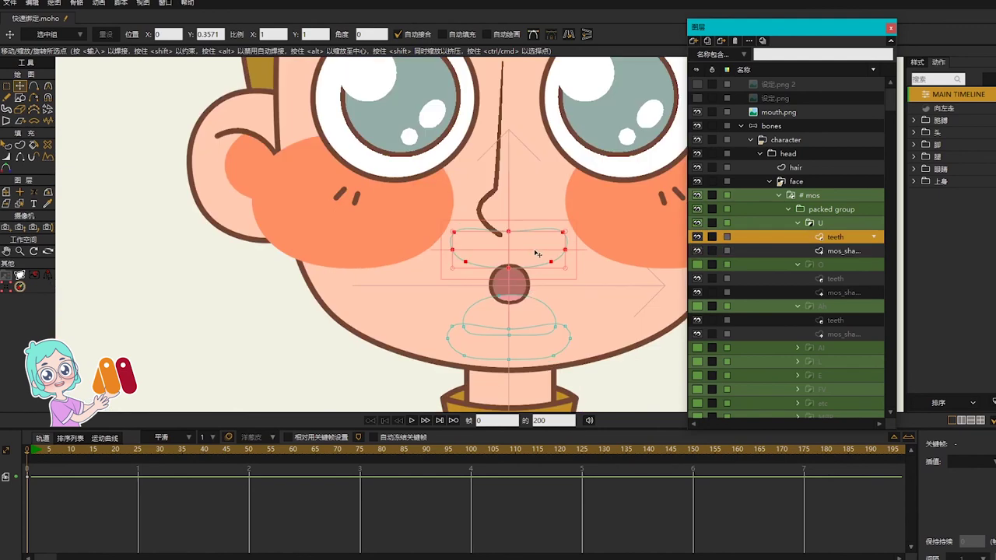
pyautogui.click(526, 310)
pyautogui.moveTo(527, 310); pyautogui.dragTo(530, 322)
# Narrow the U mos_shape into a small upright oval, following the U sketch in the reference
pyautogui.click(844, 250)
pyautogui.scroll(3, 526, 278)
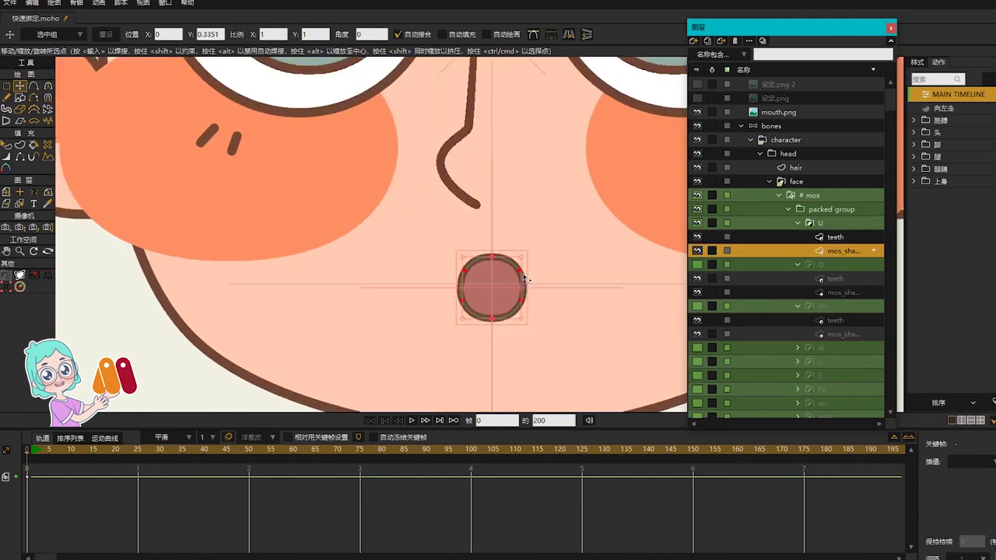
pyautogui.scroll(-3, 538, 286)
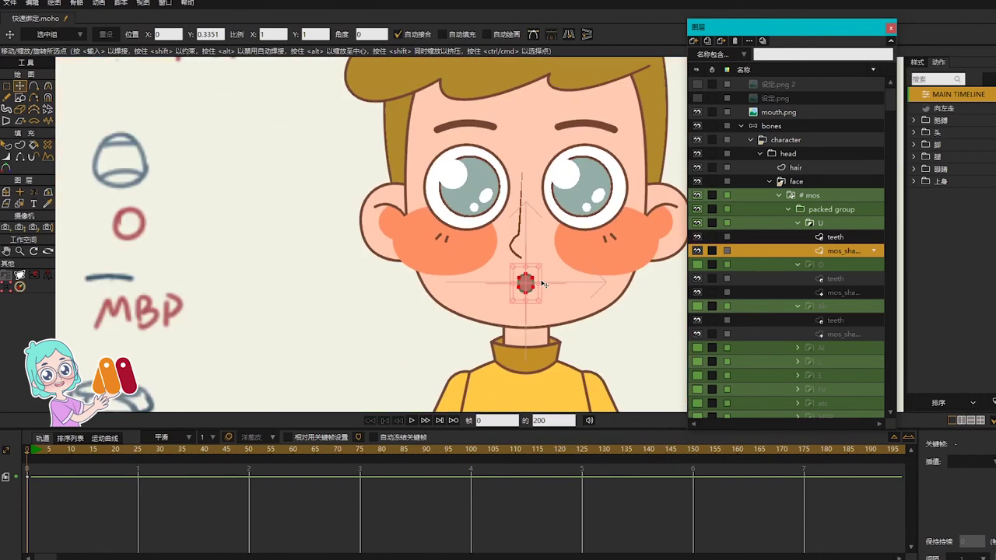
pyautogui.scroll(-3, 544, 284)
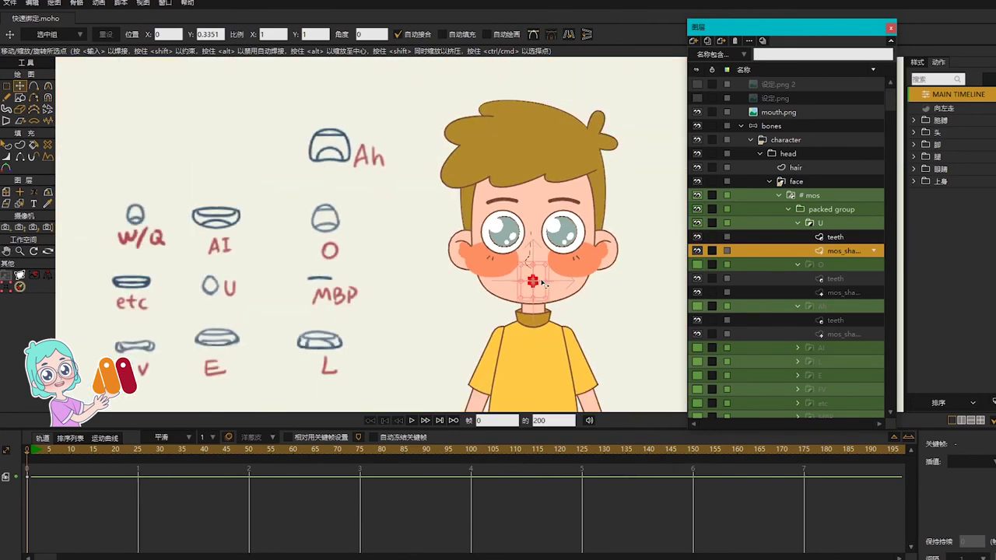
# Duplicate the U mouth group and name the copy WQ
pyautogui.click(817, 224)
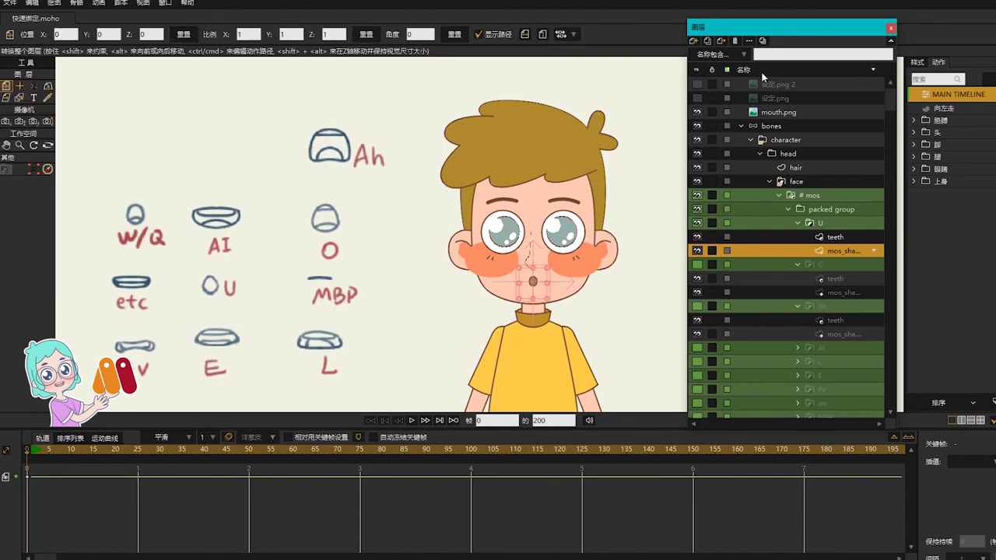
pyautogui.click(710, 40)
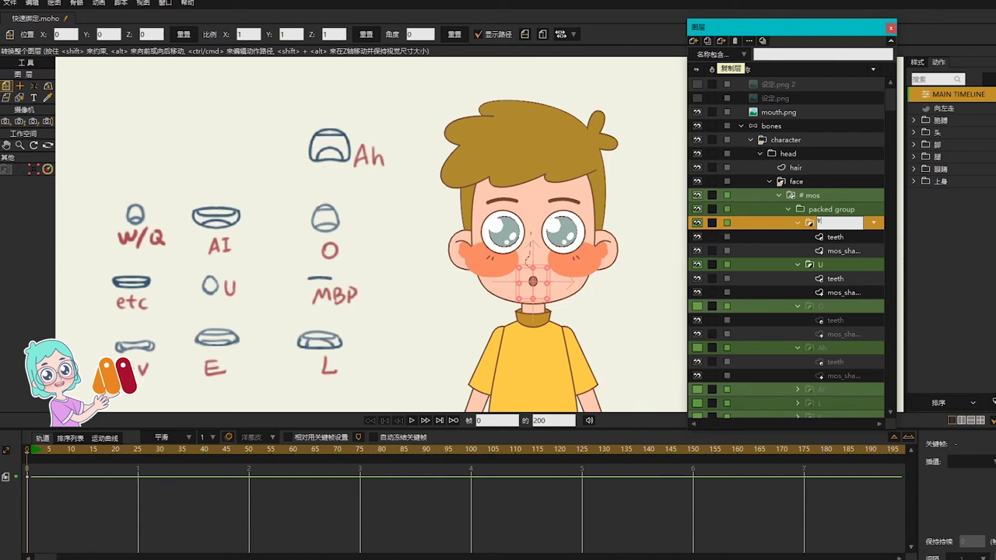
pyautogui.write('Q')
pyautogui.press('Return')
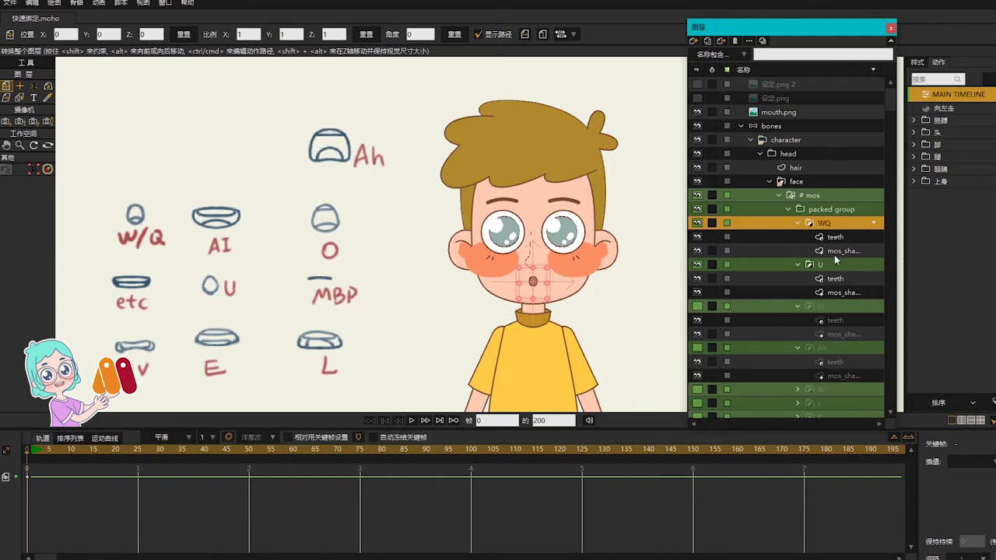
# Scale up the whole mos_shape in the WQ group slightly
pyautogui.click(834, 251)
pyautogui.scroll(5, 538, 272)
pyautogui.press('t')
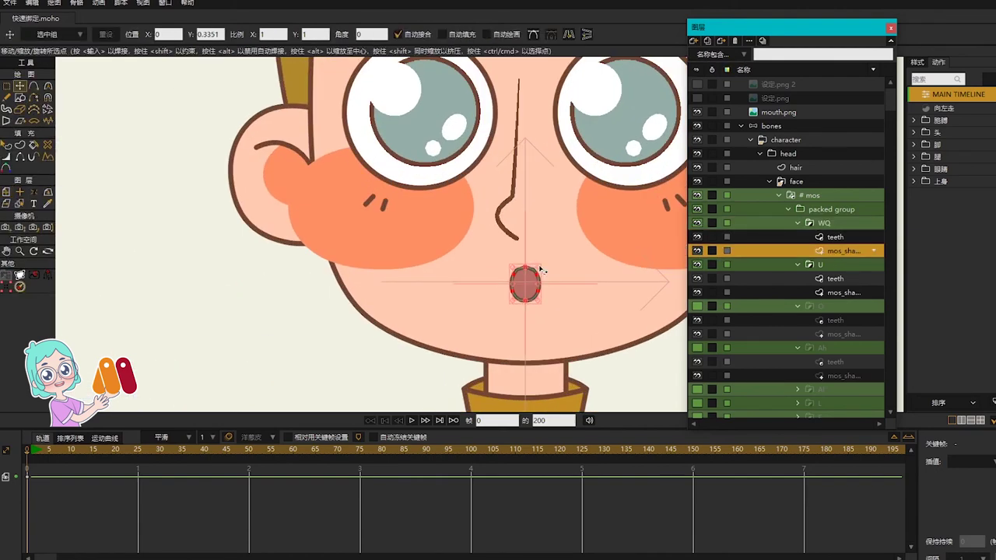
pyautogui.moveTo(540, 269); pyautogui.dragTo(543, 274)
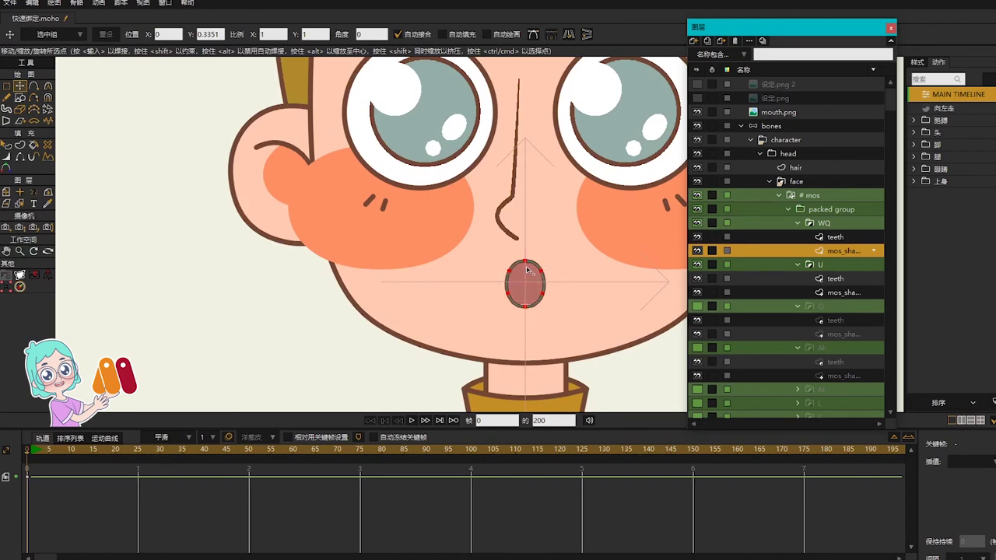
# Raise the tongue in the WQ teeth layer to about Y 0.3151 so it enters the mouth opening
pyautogui.scroll(2, 553, 302)
pyautogui.click(848, 240)
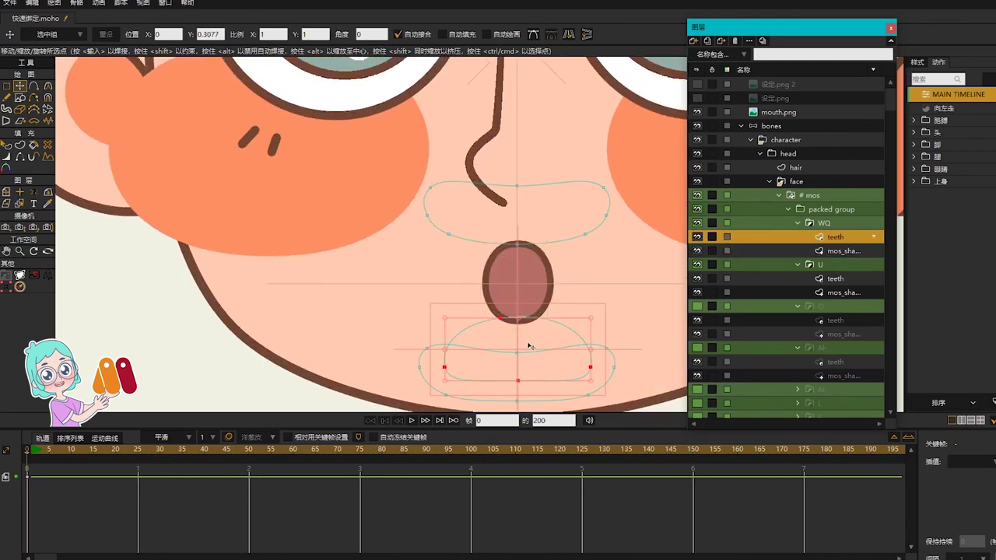
pyautogui.moveTo(525, 335); pyautogui.dragTo(526, 316)
pyautogui.scroll(-2, 590, 292)
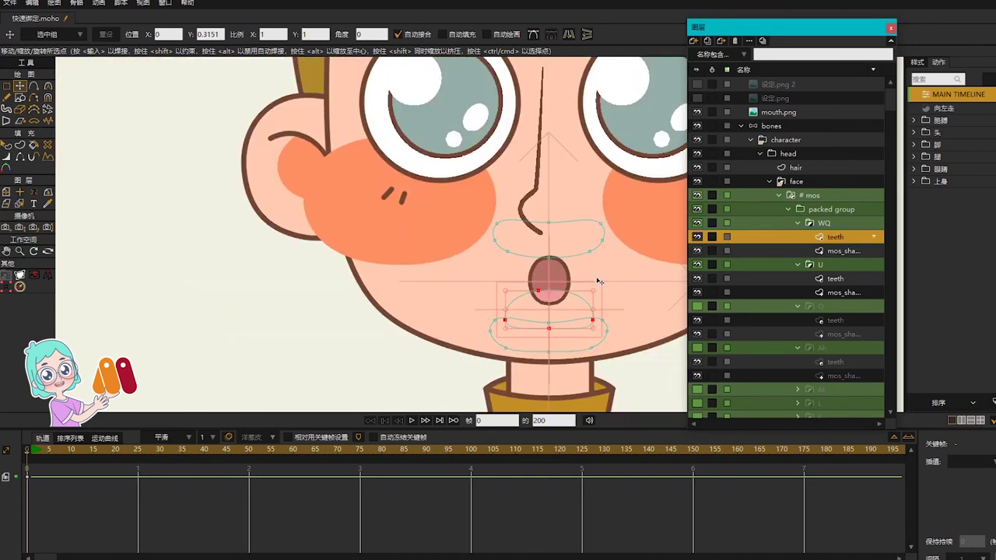
# Collapse the U, WQ, O and Ah mouth groups in the layer list
pyautogui.click(798, 264)
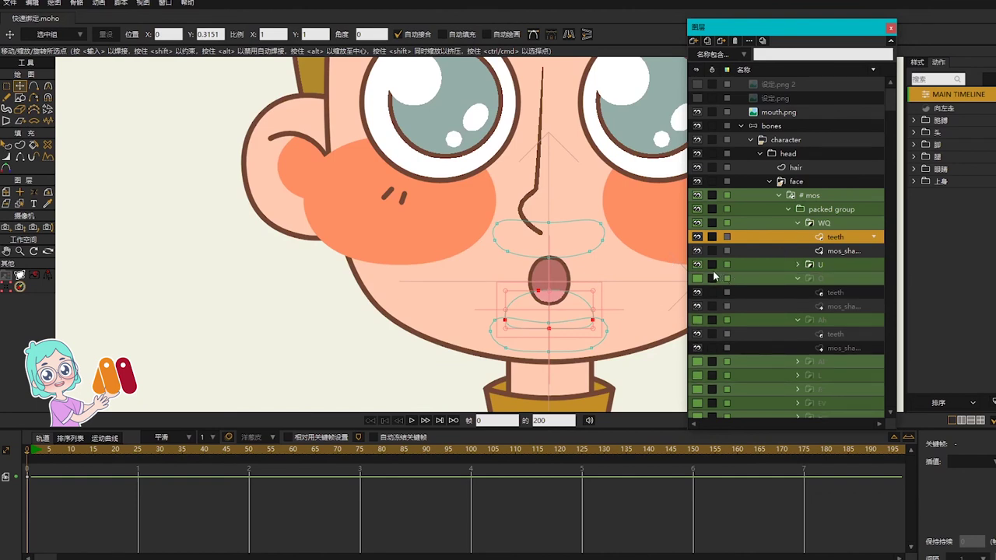
pyautogui.click(798, 224)
pyautogui.click(797, 251)
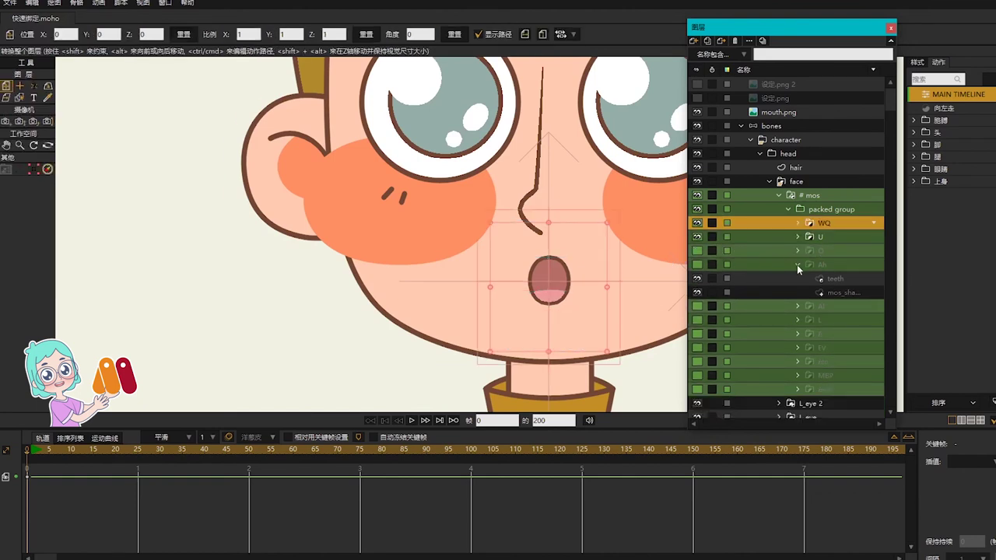
pyautogui.click(797, 265)
# Make all the hidden mouth groups visible, from O and Ah down to MBP and rest
pyautogui.click(697, 251)
pyautogui.click(697, 265)
pyautogui.click(698, 278)
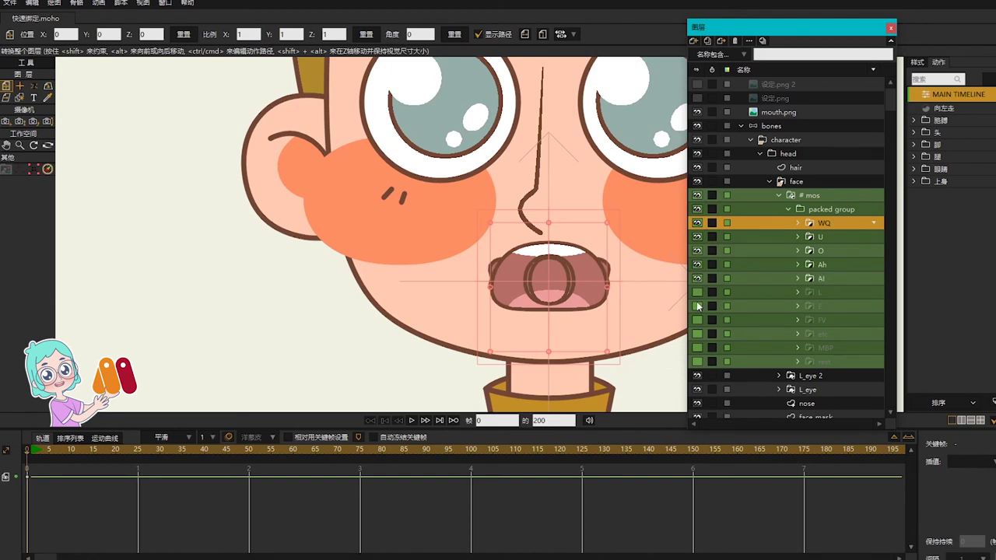
pyautogui.click(697, 292)
pyautogui.click(698, 306)
pyautogui.click(697, 348)
pyautogui.click(698, 362)
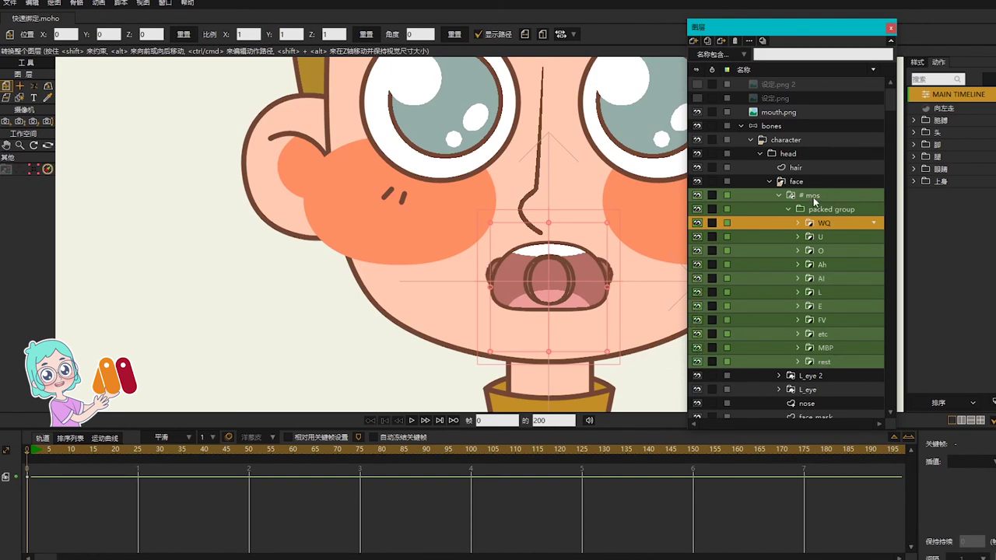
# Unpack the packed group so that all mouth groups sit directly inside the # mos switch layer
pyautogui.click(815, 195)
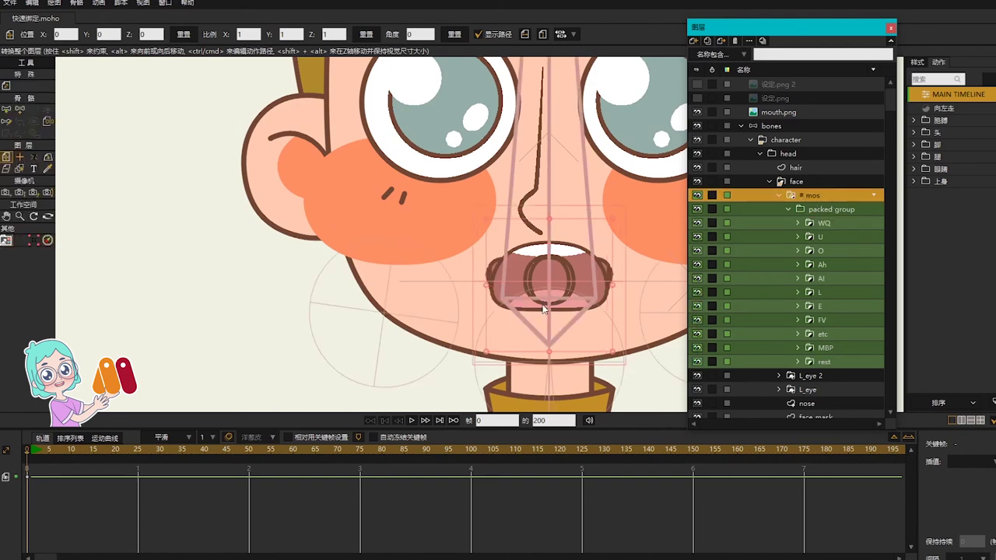
pyautogui.hotkey('ctrl', 'z')
pyautogui.hotkey('ctrl', 'z')
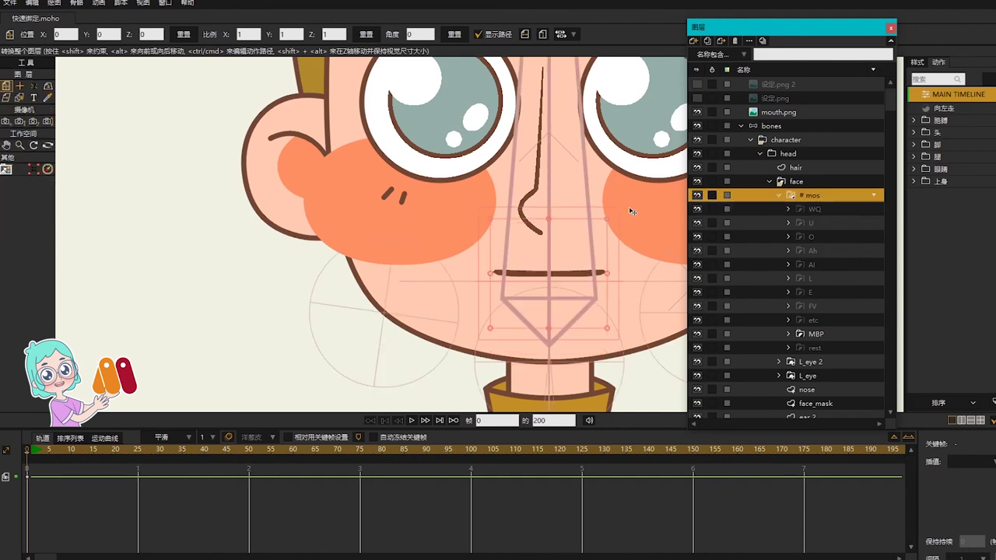
# Open the switch selection window for # mos and preview the mouth shapes through to WQ
pyautogui.moveTo(631, 211); pyautogui.dragTo(520, 212)
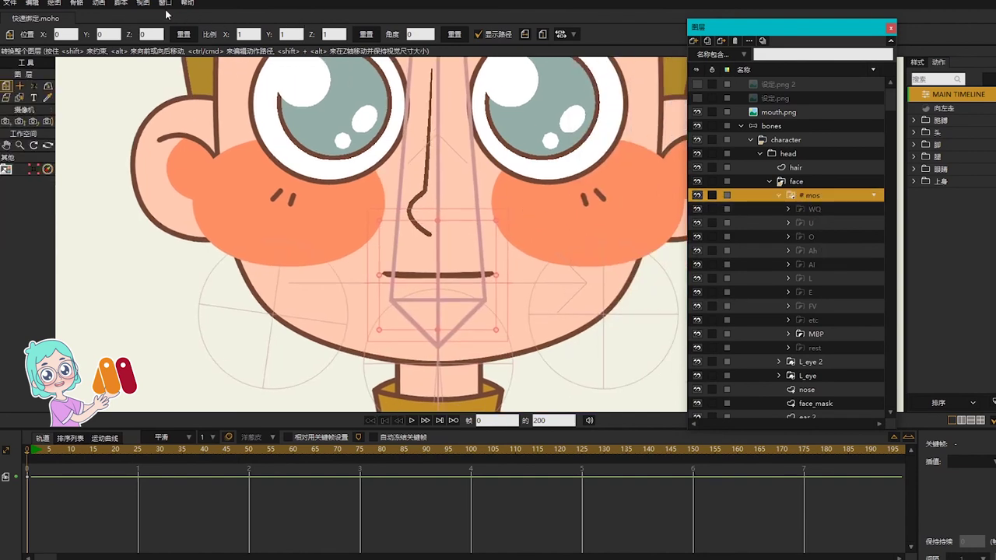
pyautogui.click(164, 3)
pyautogui.click(233, 201)
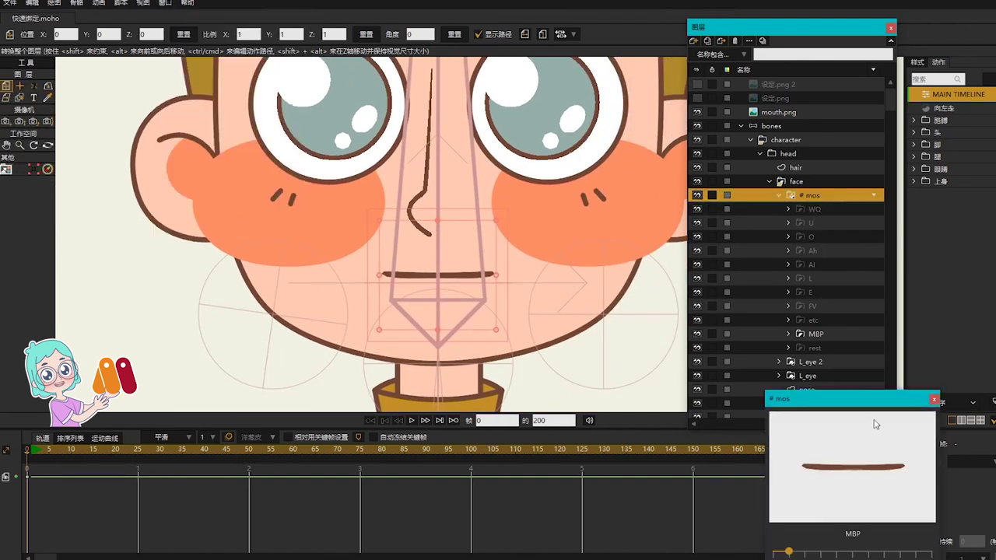
pyautogui.moveTo(875, 399); pyautogui.dragTo(191, 180)
pyautogui.moveTo(112, 337); pyautogui.dragTo(252, 338)
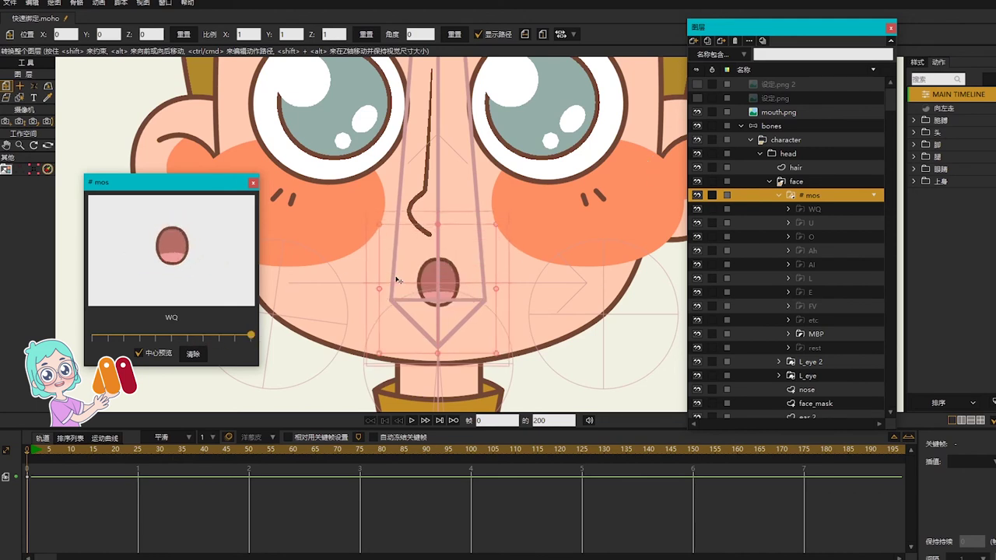
# Scale down the whole mos_shape in the WQ group slightly, to about Y 0.3346
pyautogui.click(813, 209)
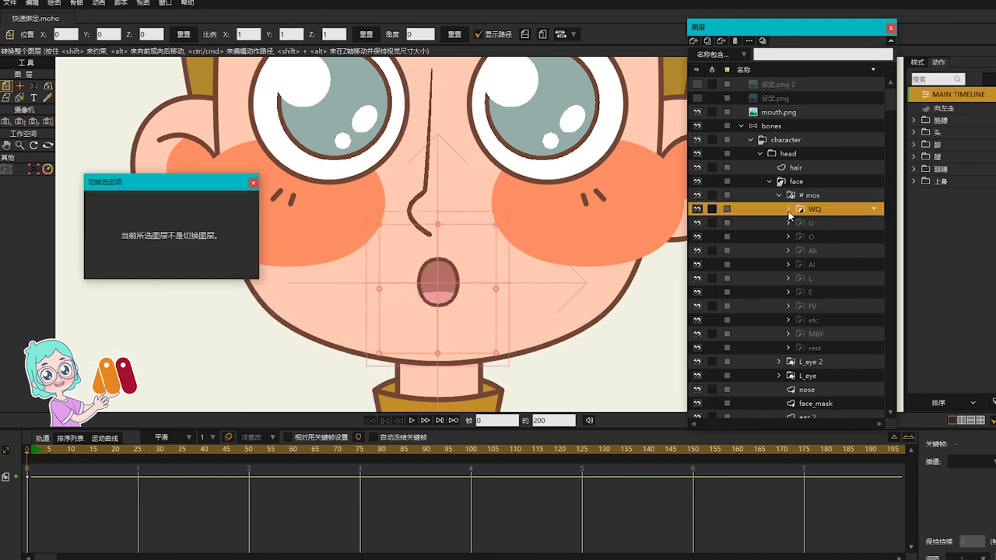
pyautogui.click(788, 209)
pyautogui.click(818, 237)
pyautogui.scroll(3, 481, 279)
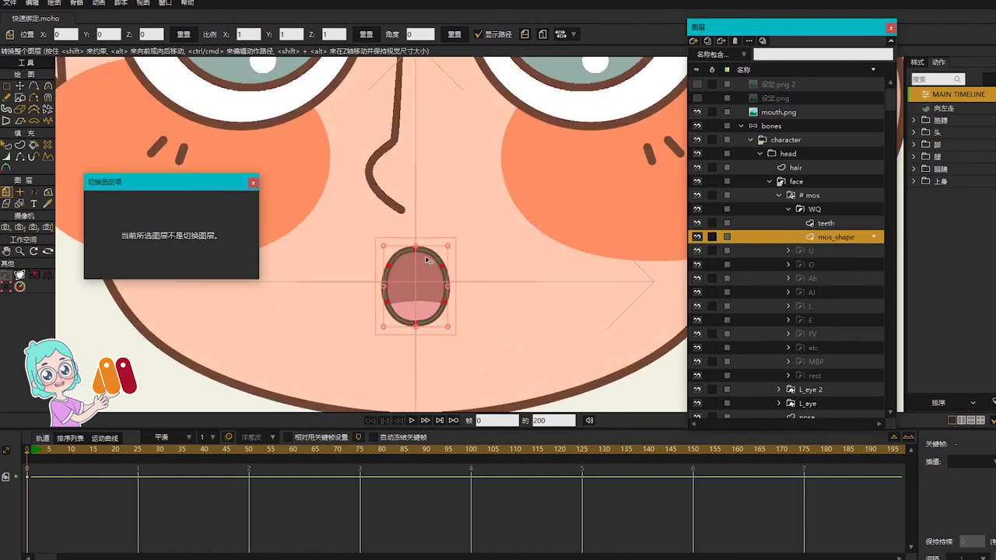
pyautogui.press('t')
pyautogui.moveTo(446, 250); pyautogui.dragTo(441, 254)
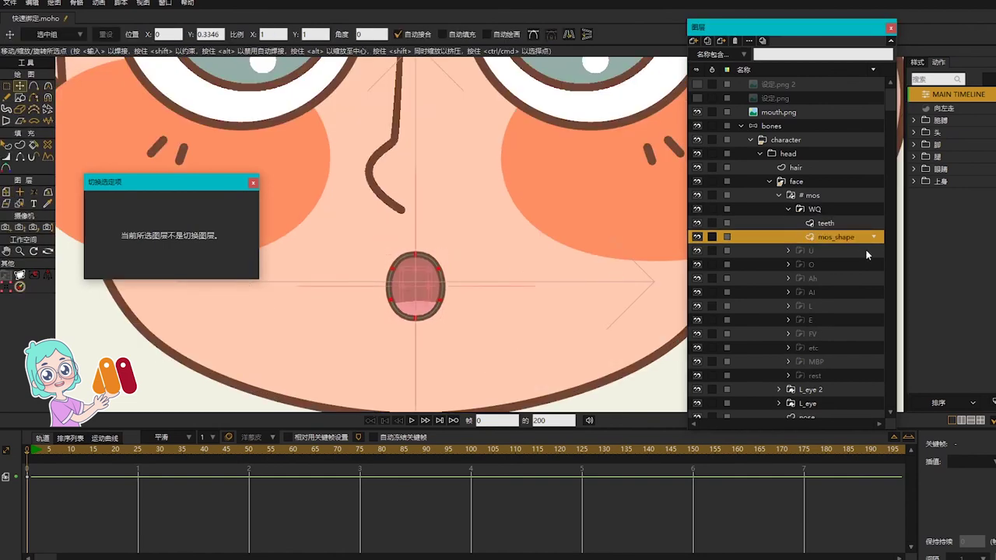
# Preview the U mouth through the # mos switch and collapse the WQ group
pyautogui.click(866, 250)
pyautogui.scroll(-2, 478, 261)
pyautogui.click(823, 196)
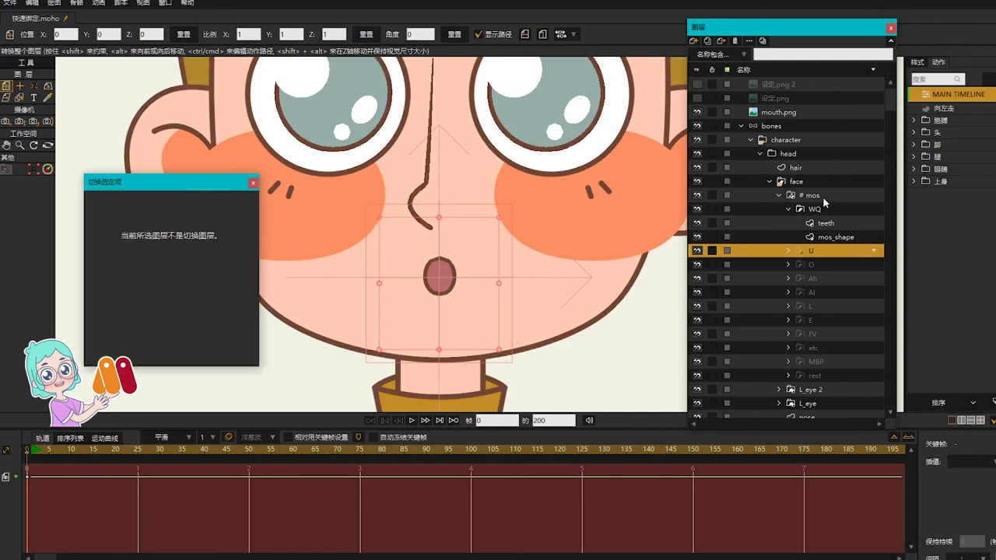
pyautogui.moveTo(253, 334); pyautogui.dragTo(232, 333)
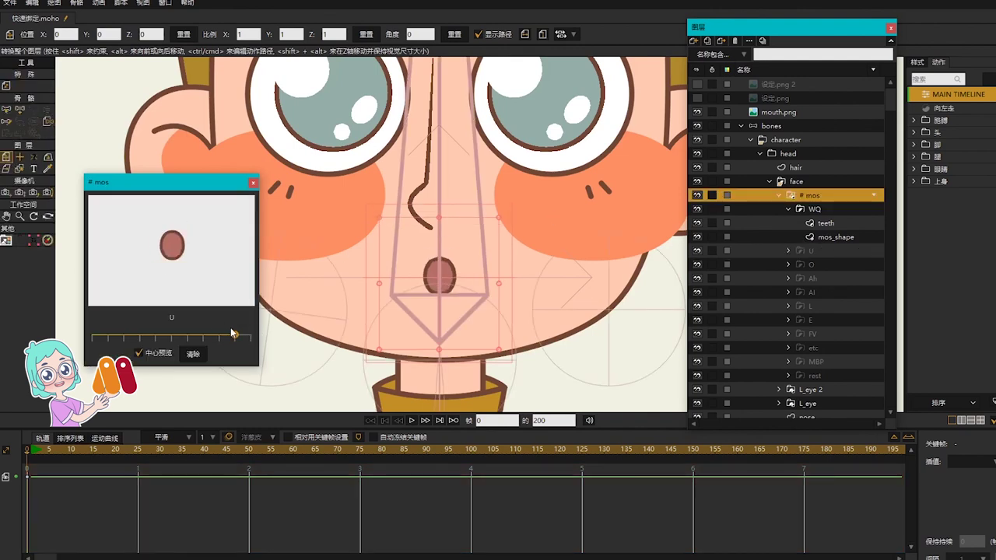
pyautogui.click(788, 210)
pyautogui.scroll(-3, 537, 247)
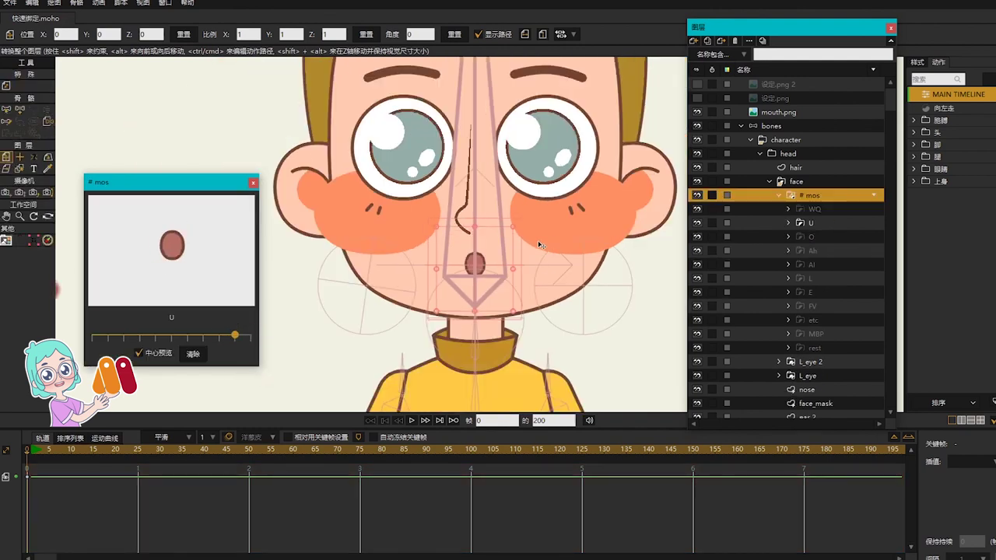
# Set the # mos switch to the rest mouth shape
pyautogui.click(814, 209)
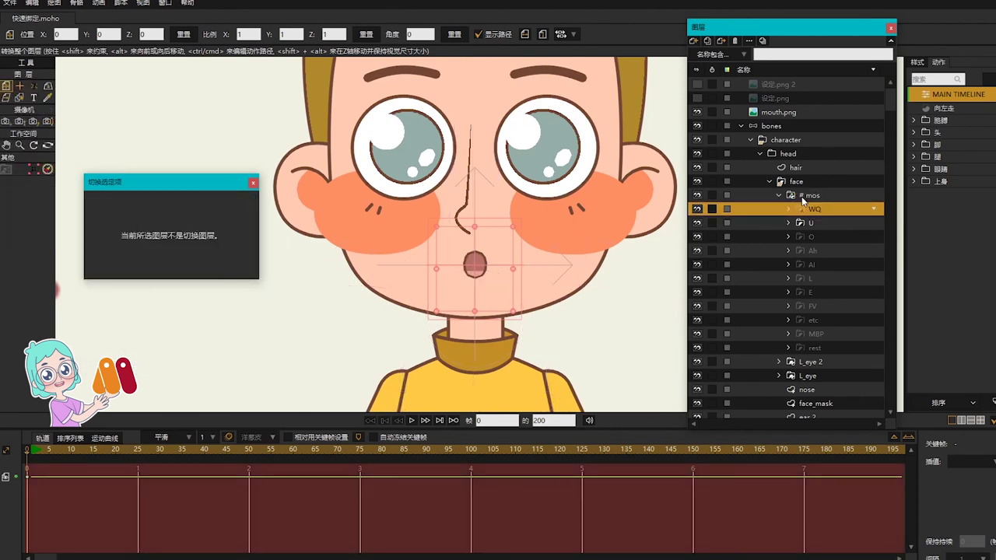
pyautogui.click(813, 196)
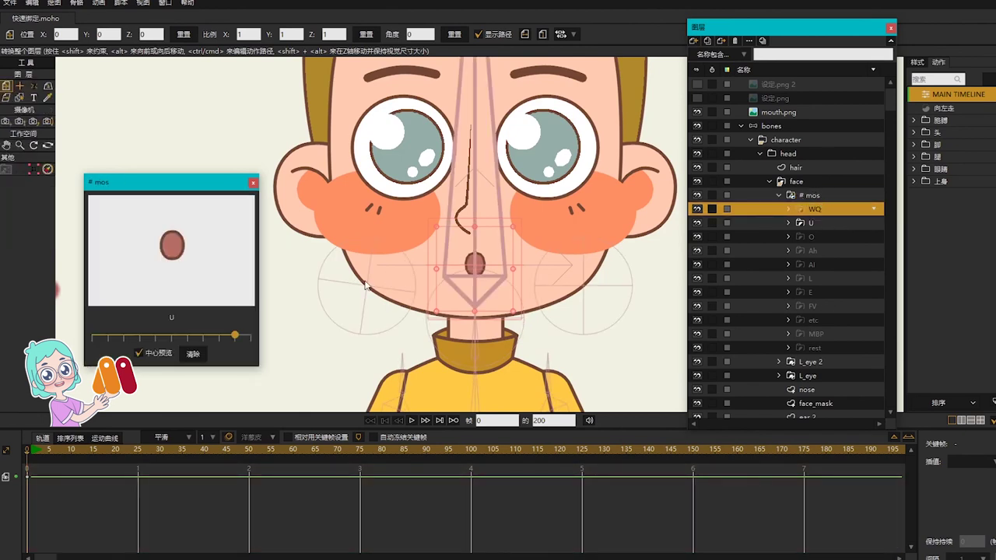
pyautogui.click(97, 340)
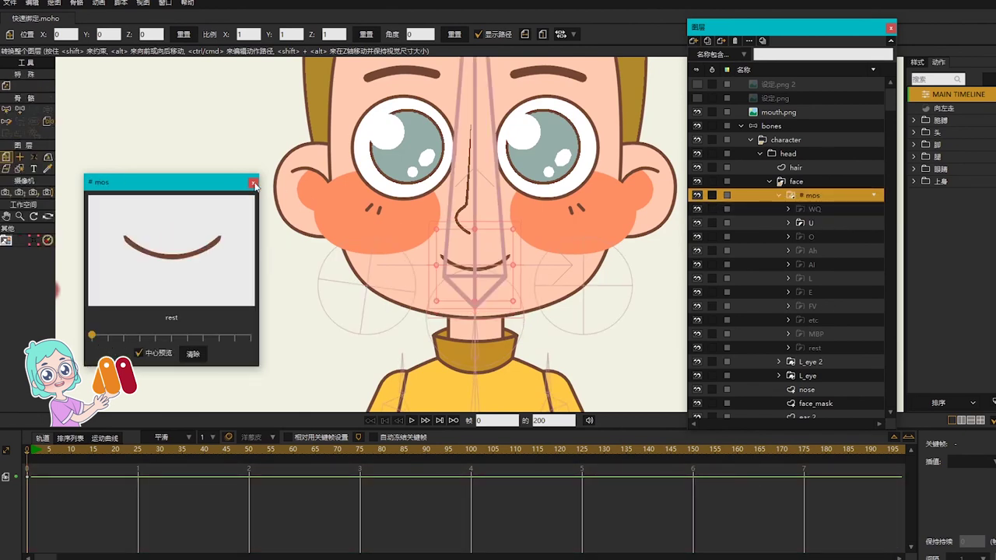
# Hide the mouth.png reference layer
pyautogui.scroll(-2, 355, 259)
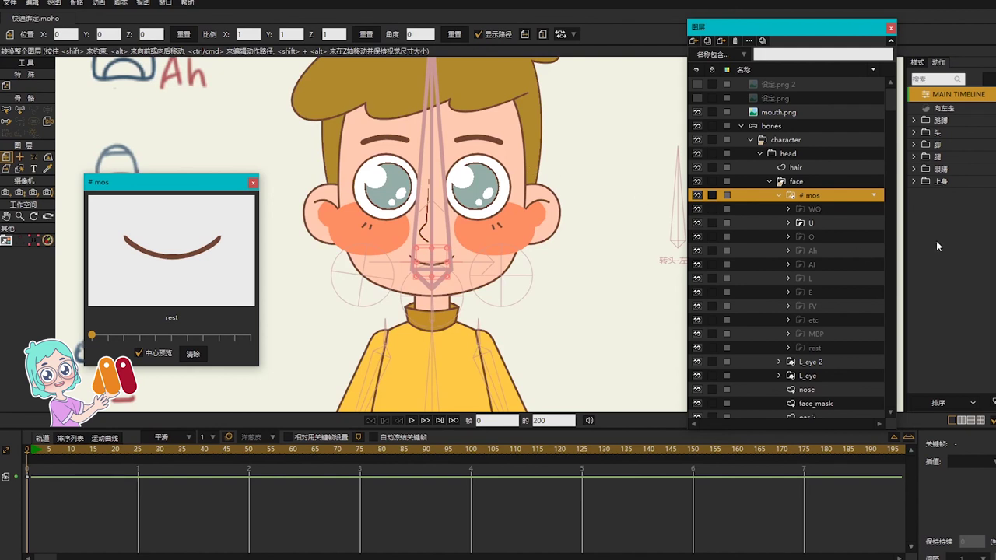
pyautogui.click(697, 112)
pyautogui.scroll(2, 450, 263)
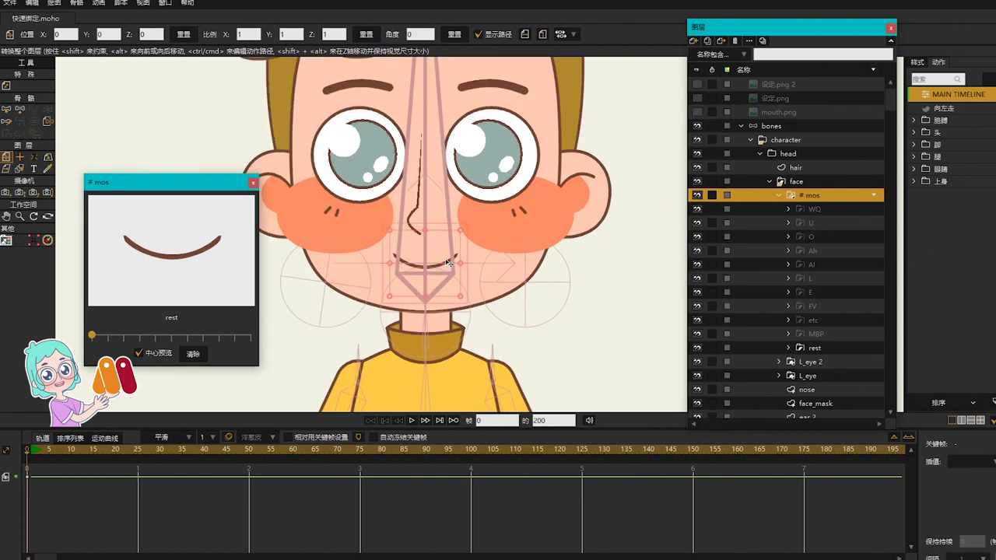
# Enable interpolation of sub-layers in the switch settings of the # mos layer and apply it
pyautogui.doubleClick(829, 195)
pyautogui.click(532, 91)
pyautogui.click(513, 162)
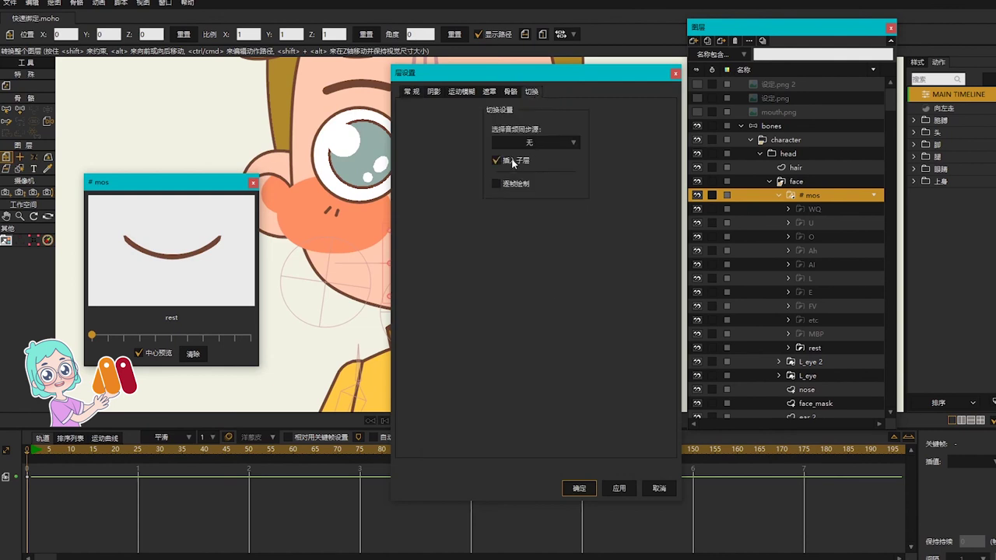
pyautogui.click(578, 489)
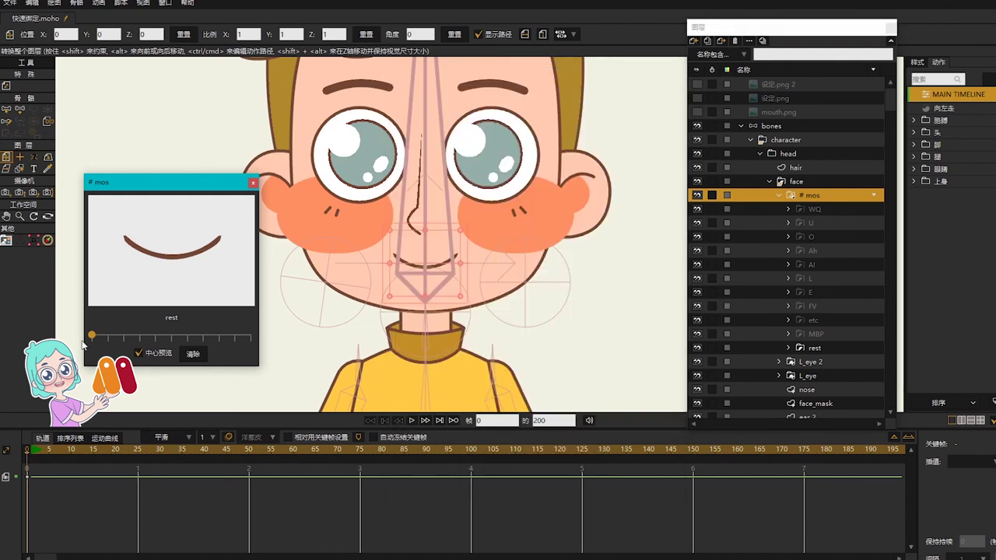
# Key the # mos switch to O at frame 5, etc at frame 10 and FV at frame 14
pyautogui.click(49, 449)
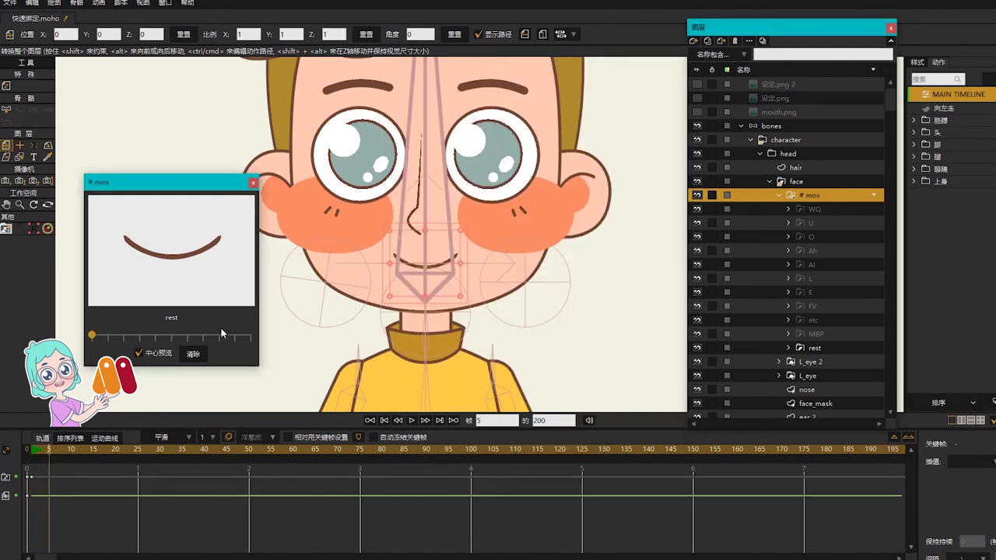
pyautogui.click(219, 337)
pyautogui.click(70, 449)
pyautogui.click(123, 336)
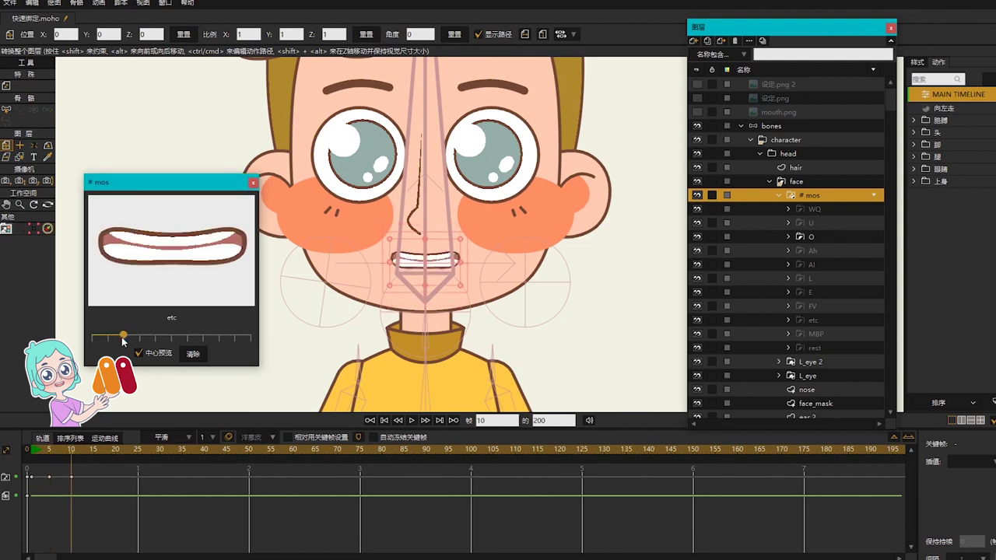
pyautogui.click(89, 450)
pyautogui.click(139, 336)
# Key the # mos switch to MBP at about frame 17, L at frame 21 and AI at frame 24
pyautogui.click(100, 450)
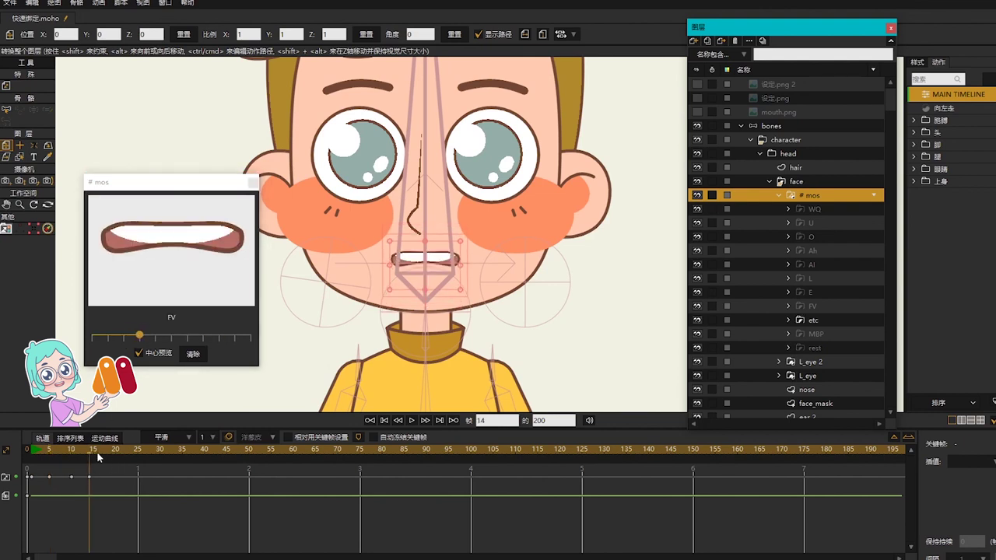
pyautogui.click(114, 337)
pyautogui.click(120, 449)
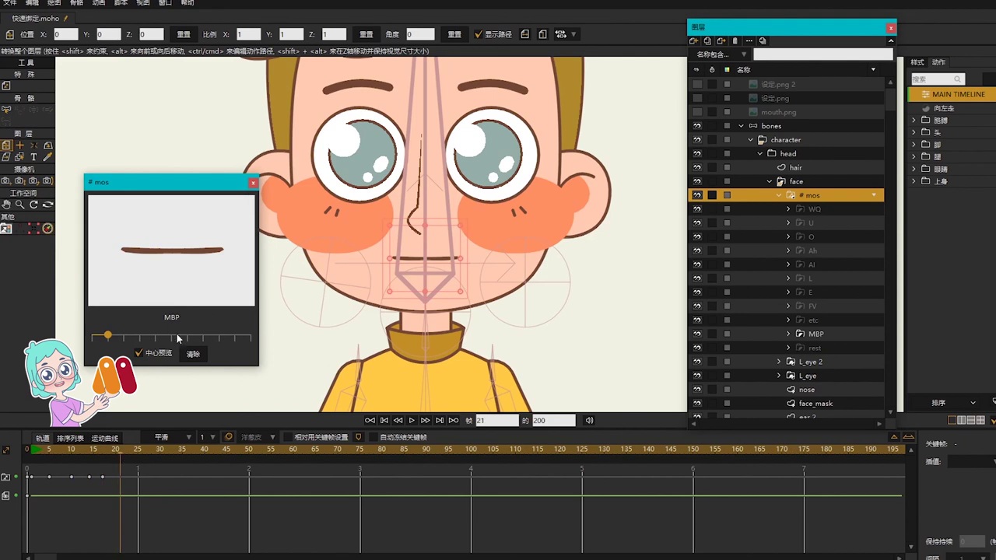
pyautogui.click(172, 336)
pyautogui.click(133, 449)
pyautogui.click(187, 336)
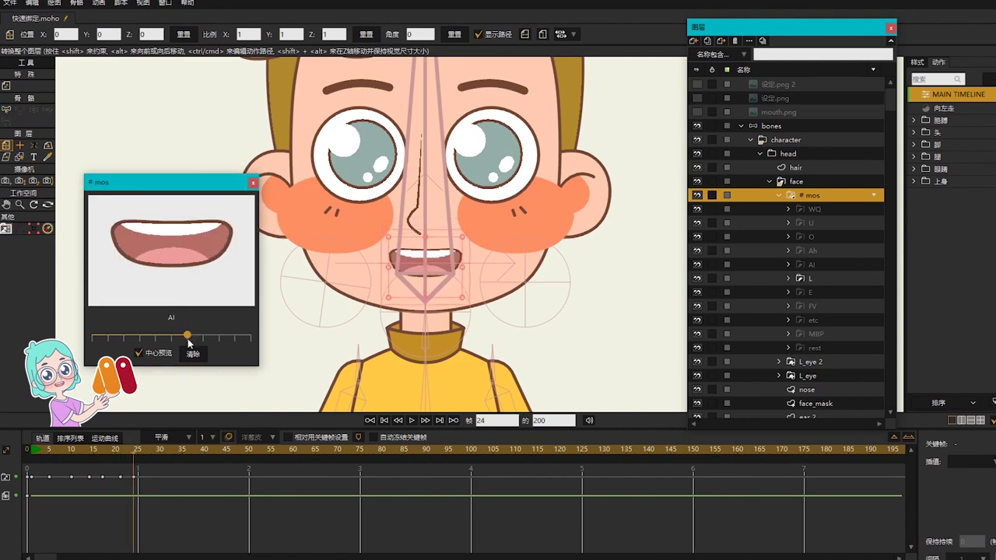
# Key the # mos switch to O at about frame 28, WQ at frame 32 and MBP at frame 36
pyautogui.click(218, 336)
pyautogui.click(168, 449)
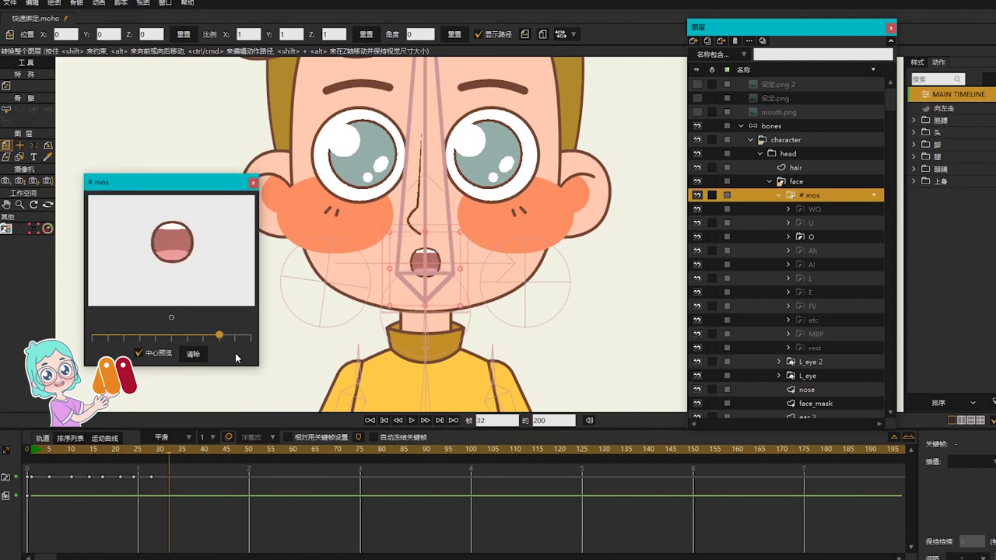
pyautogui.click(251, 336)
pyautogui.click(186, 455)
pyautogui.click(138, 336)
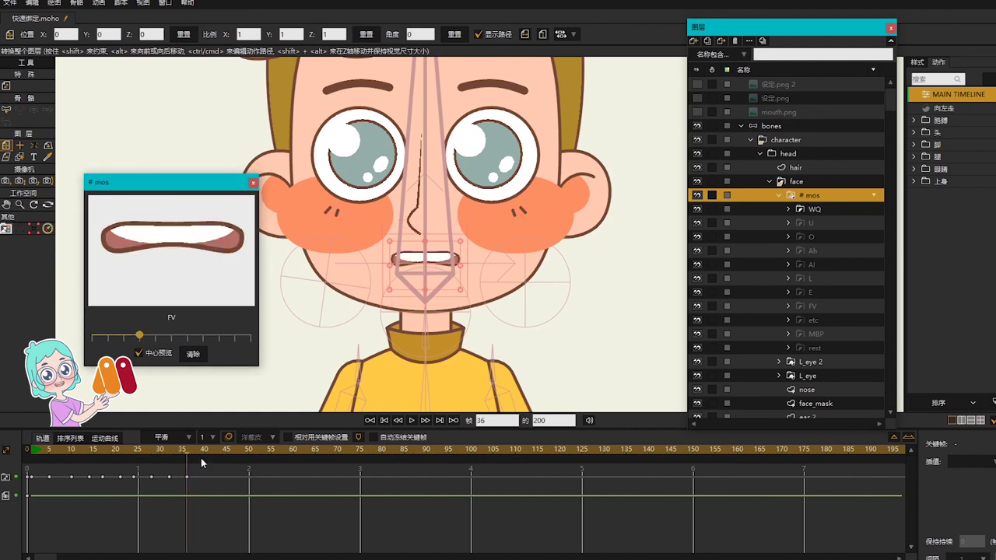
pyautogui.click(107, 336)
# Key the # mos switch to U at about frame 38, FV at frame 41 and rest at frame 44
pyautogui.click(196, 449)
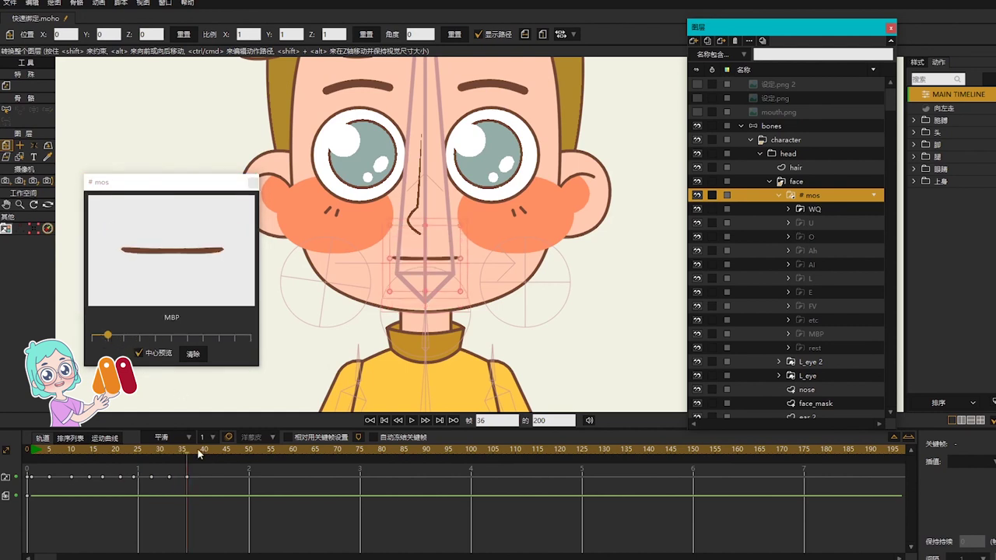
pyautogui.click(234, 337)
pyautogui.click(209, 451)
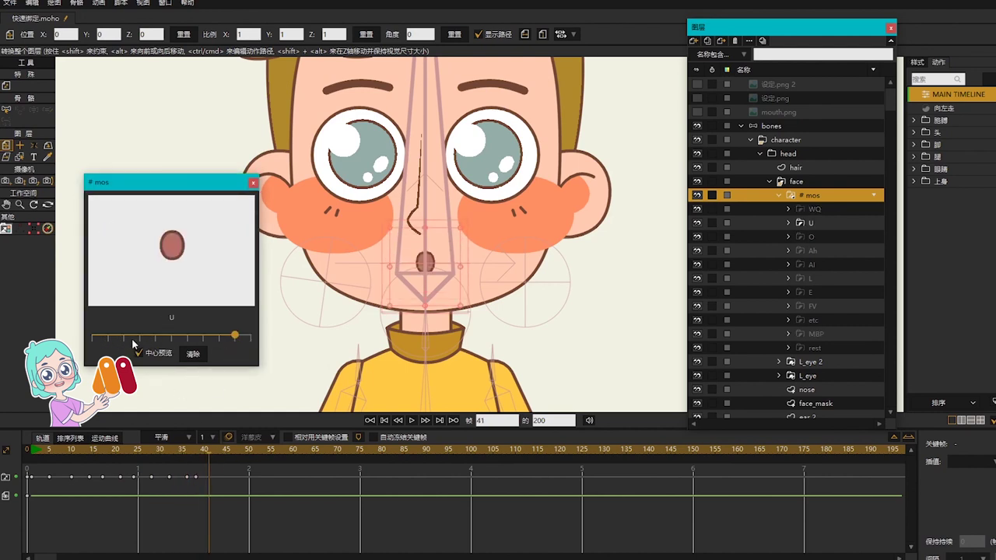
pyautogui.click(140, 336)
pyautogui.click(224, 457)
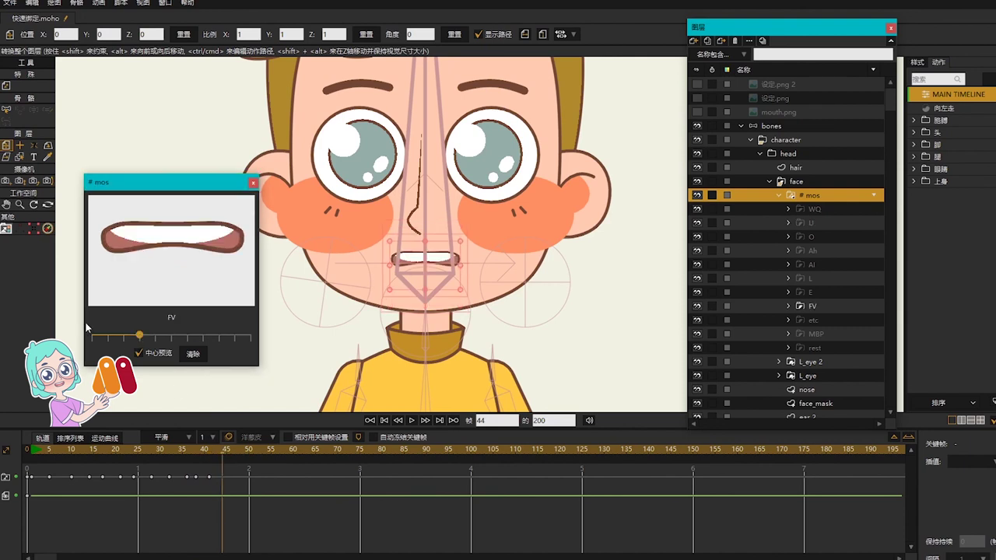
pyautogui.click(92, 336)
# Play the mouth animation from the start several times, examine the transitions between shapes up close, and stop playback
pyautogui.click(33, 454)
pyautogui.press('space')
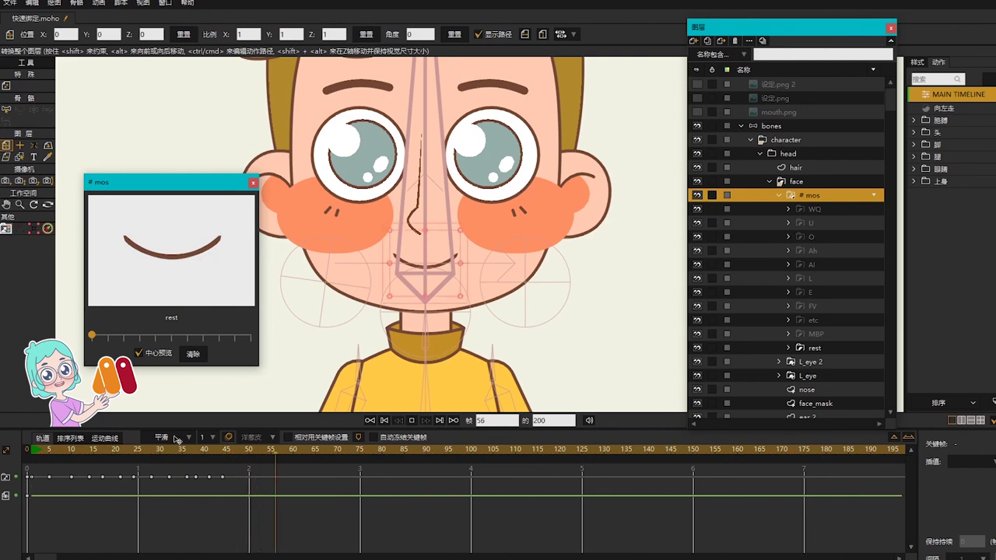
pyautogui.press('space')
pyautogui.press('space')
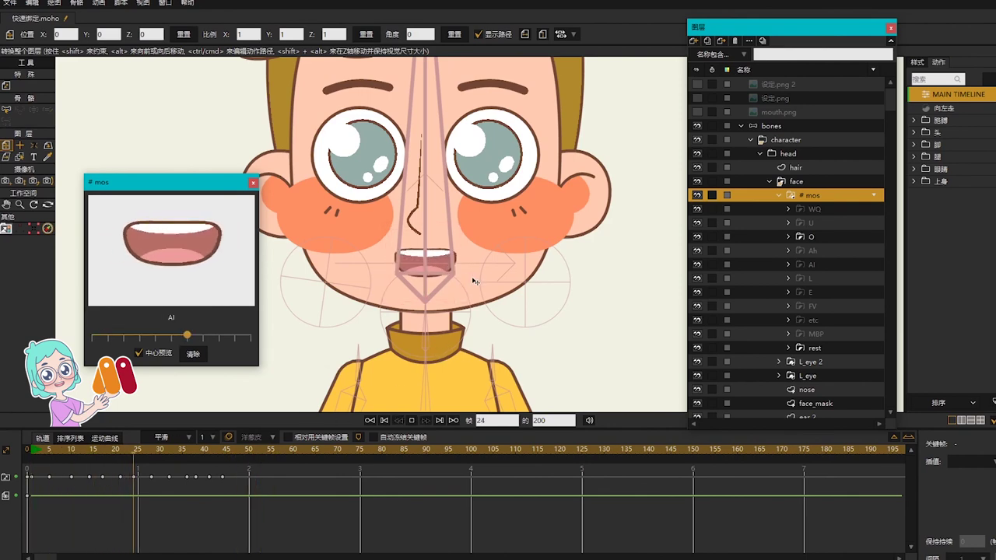
pyautogui.scroll(2, 448, 264)
pyautogui.scroll(2, 448, 264)
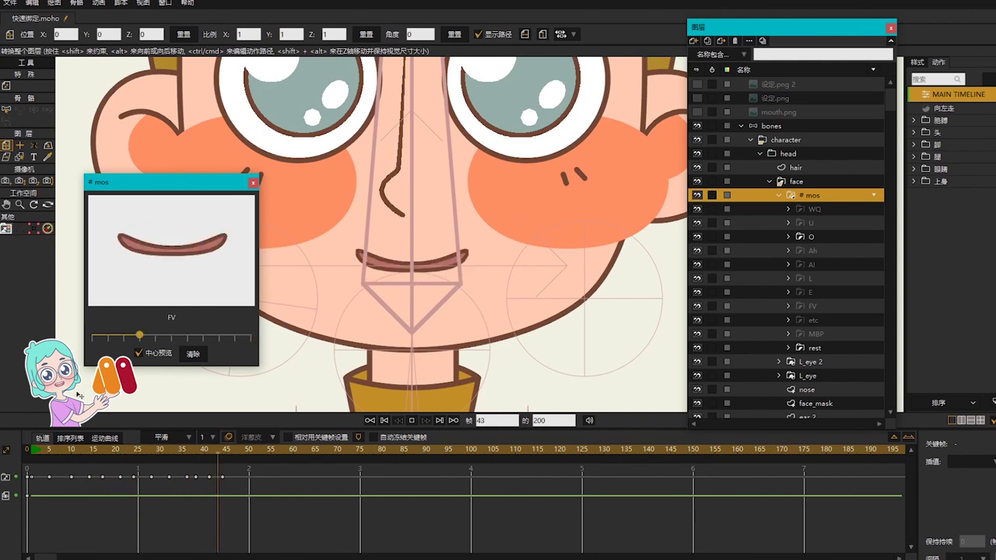
pyautogui.press('space')
pyautogui.press('space')
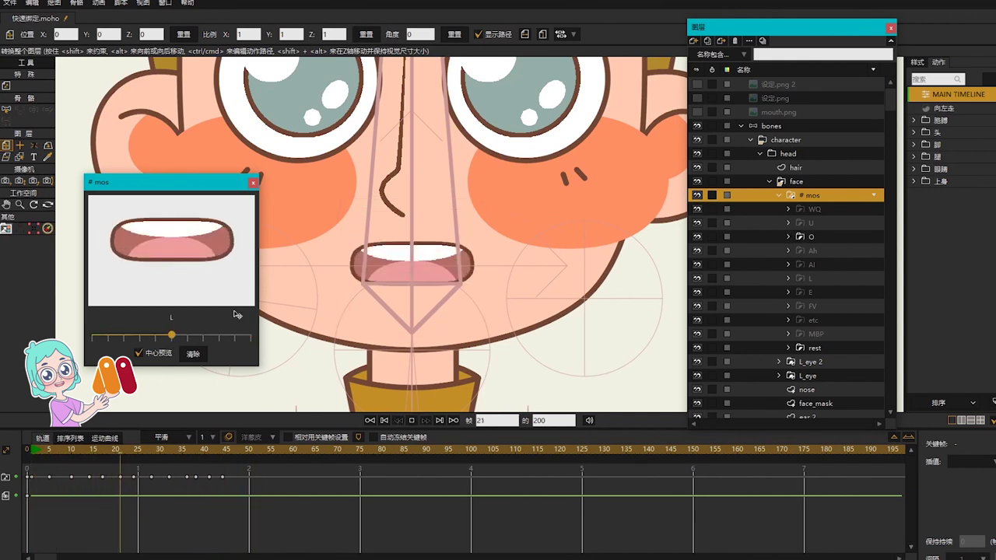
pyautogui.press('space')
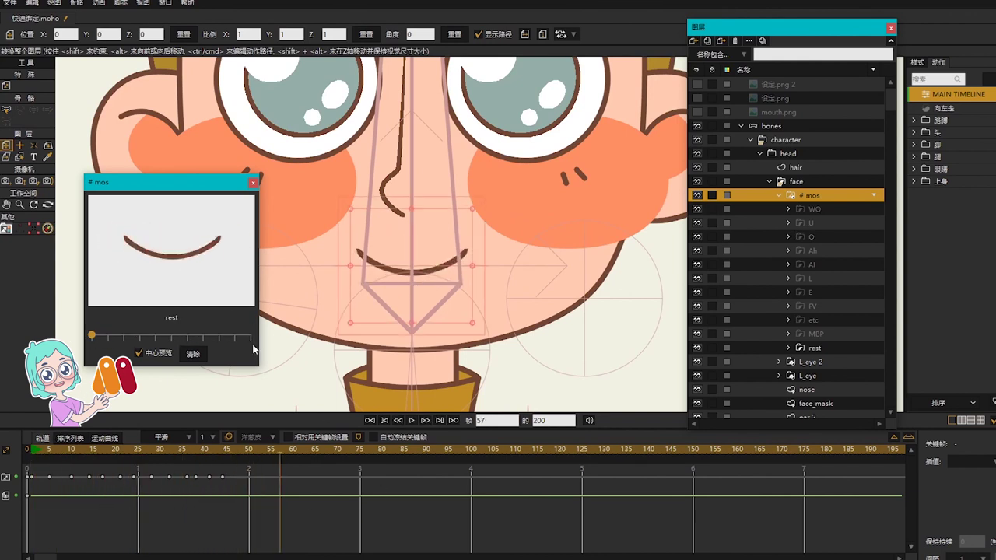